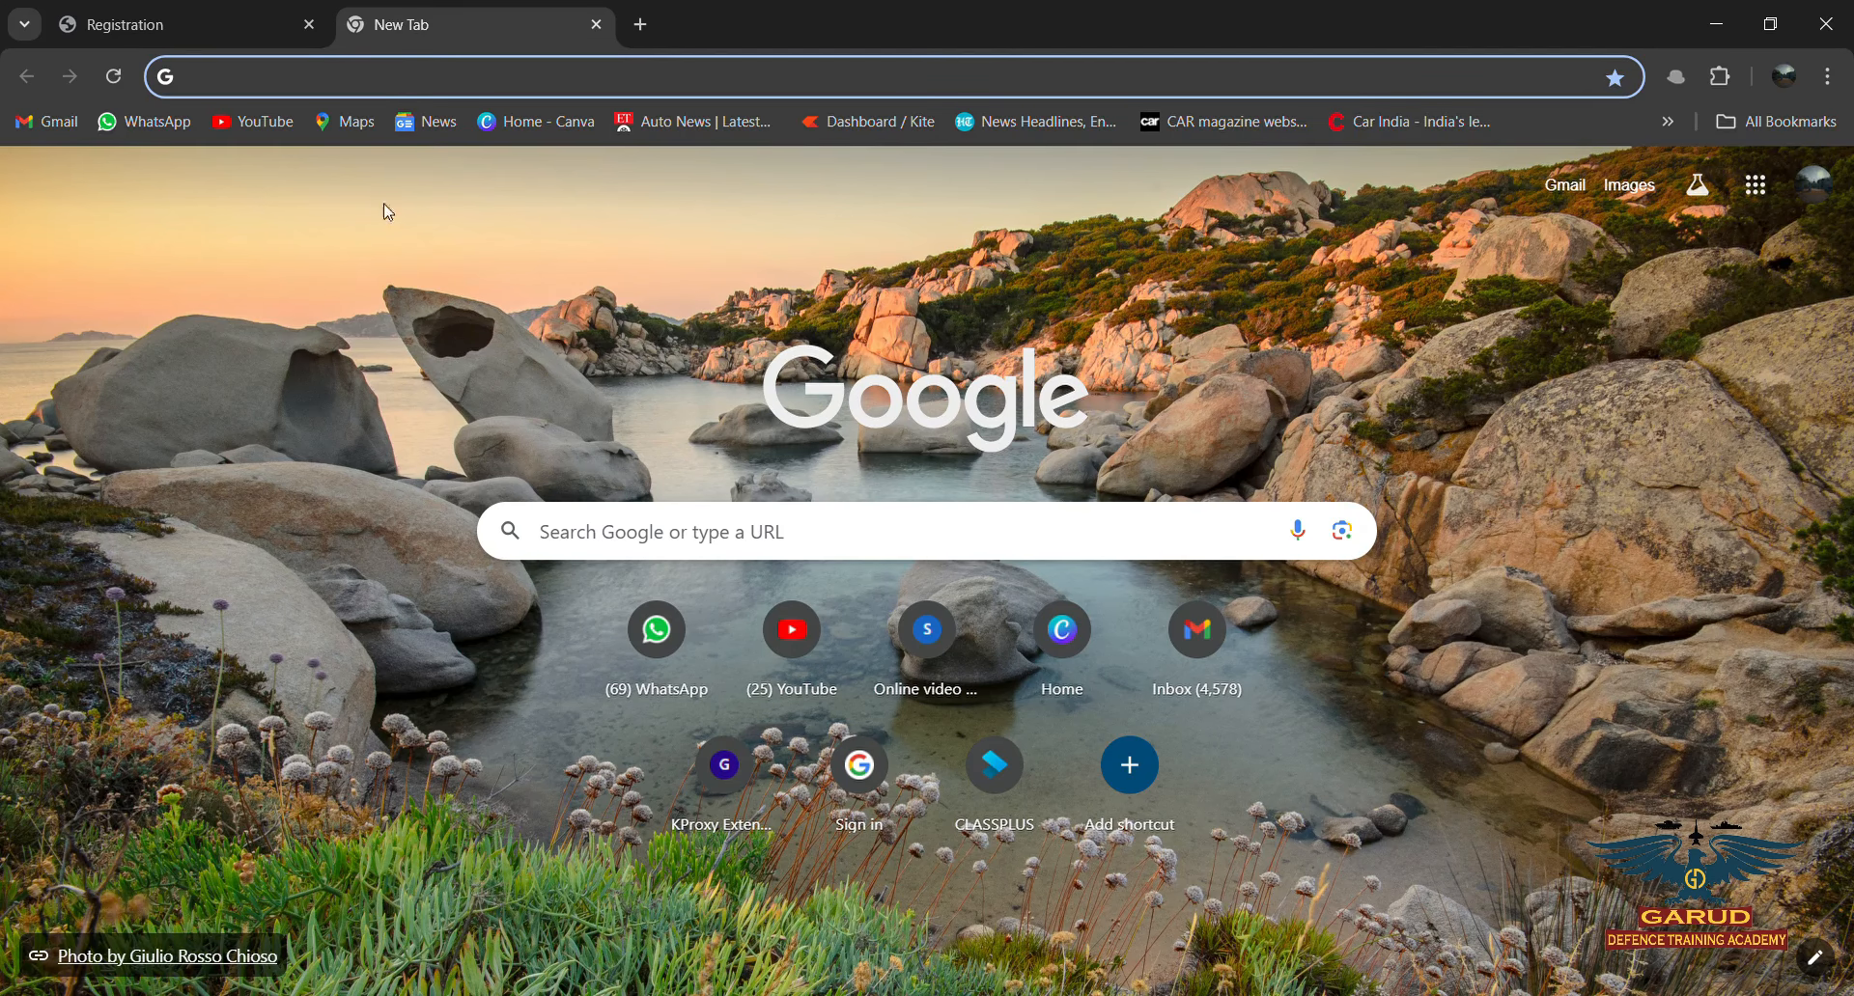
- Search Google for 'rms exam'
click(672, 559)
text(r)
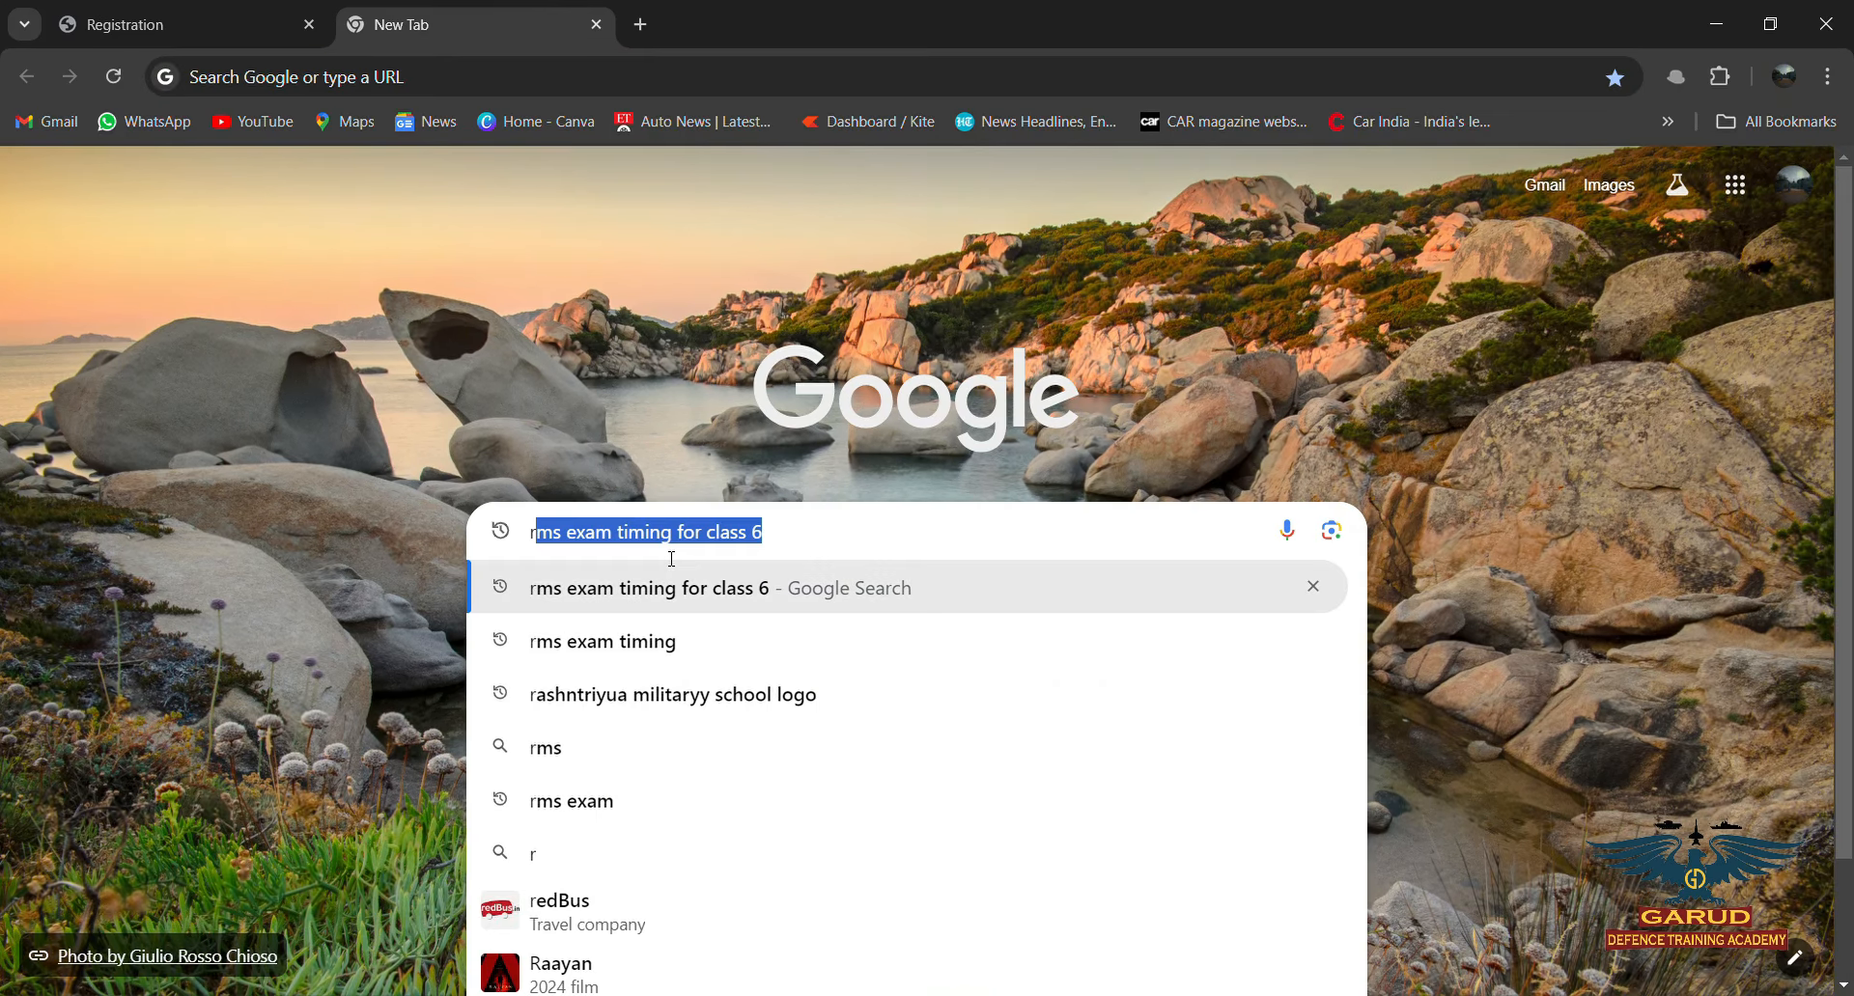
text(ms exam)
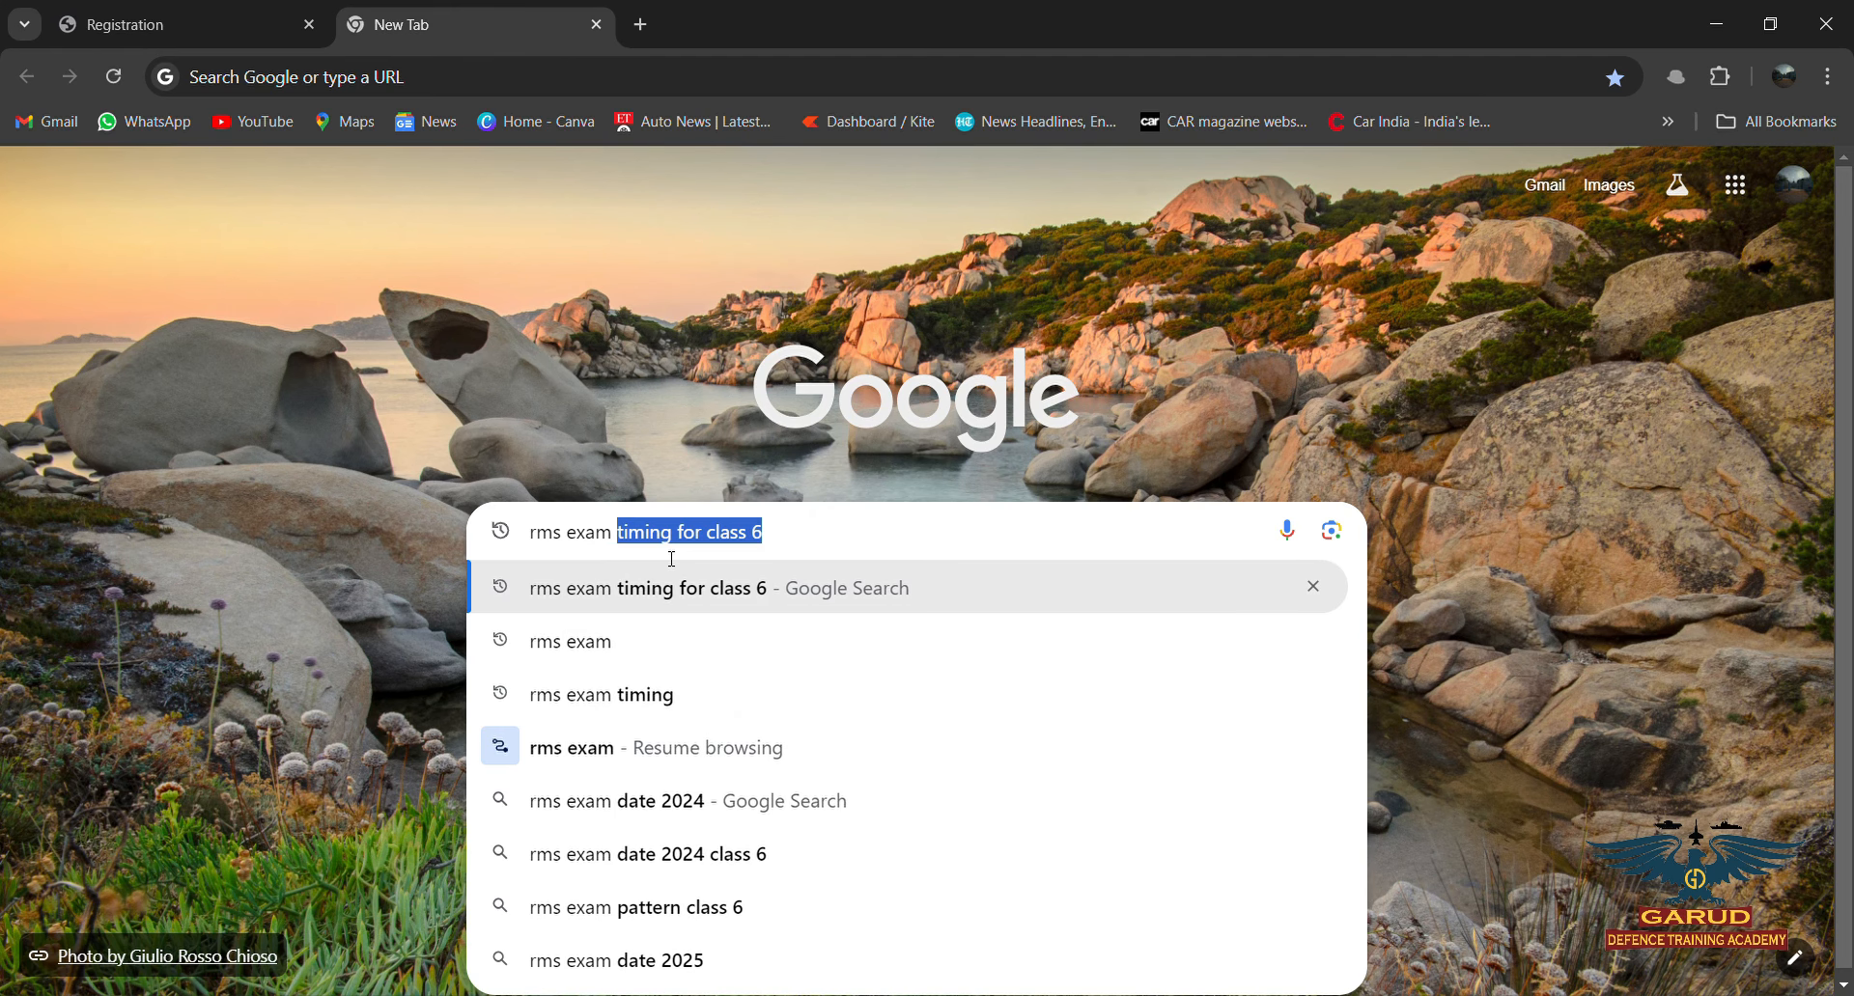
key(Return)
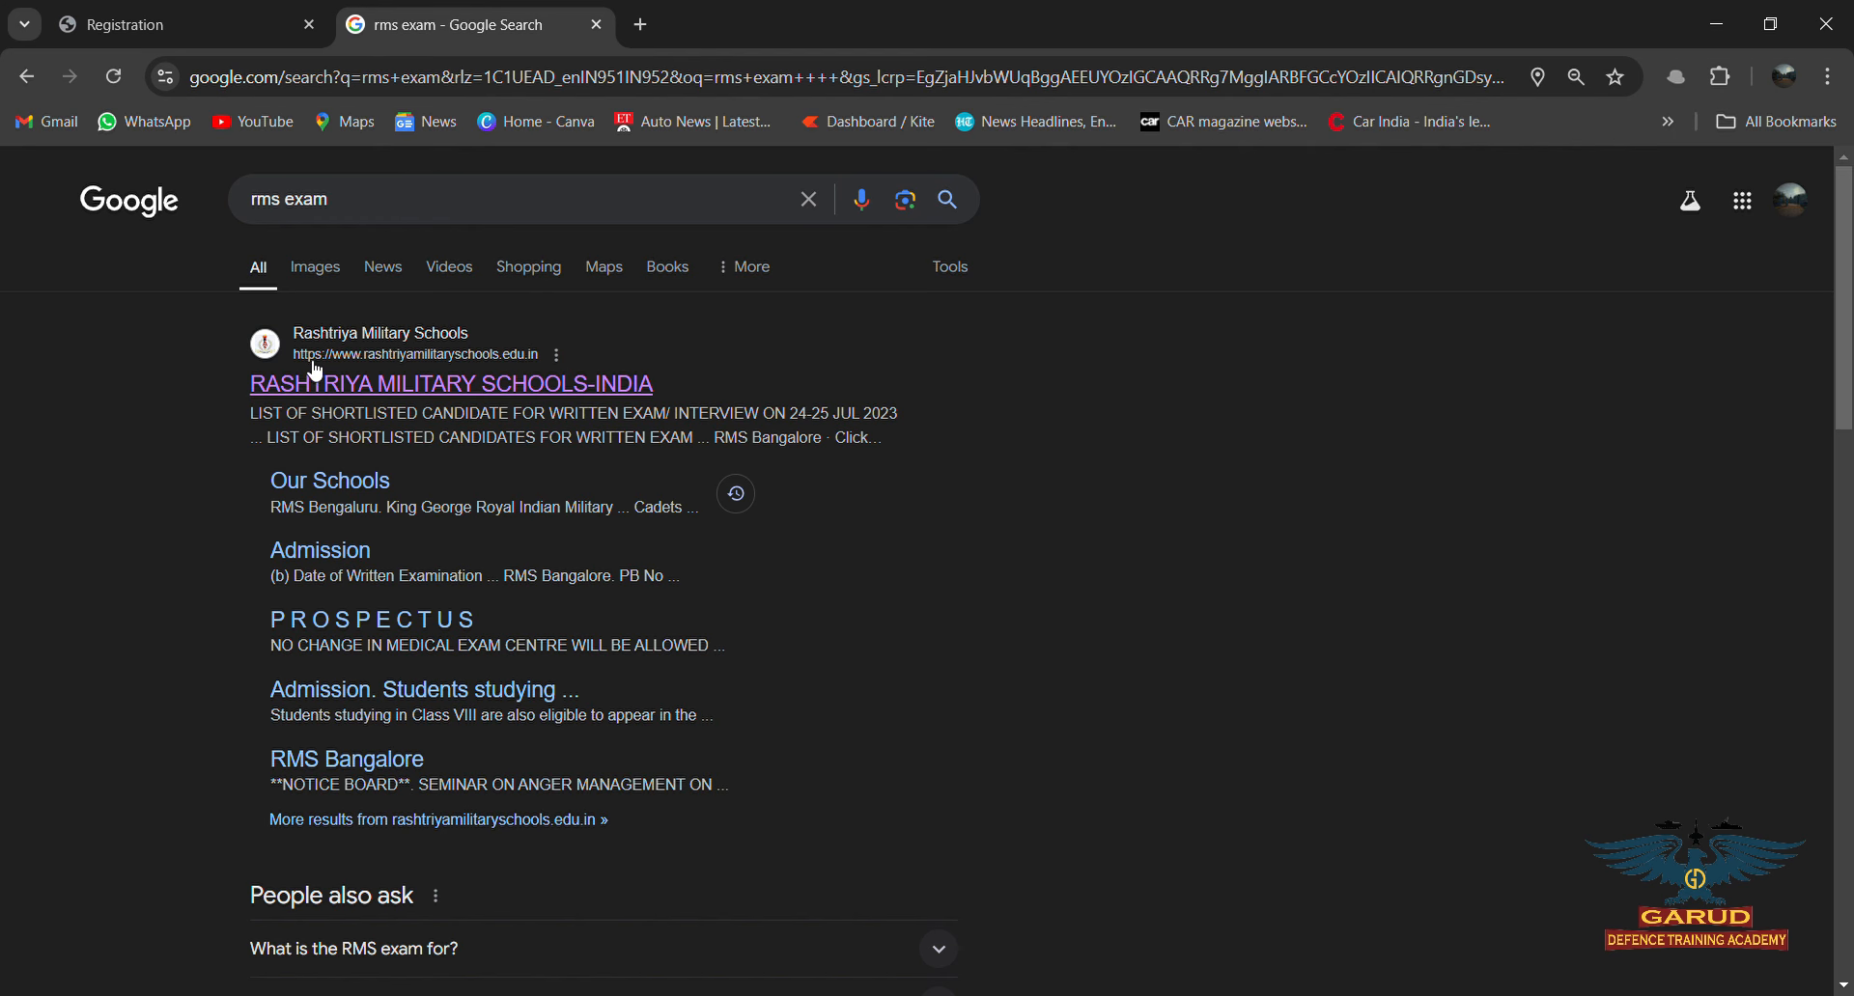
- On the Rashtriya Military Schools site, follow the RMS CET 2024-25 link in CET CORNER to the application portal
click(519, 386)
scroll(1081, 690, down, 4)
scroll(1095, 681, down, 4)
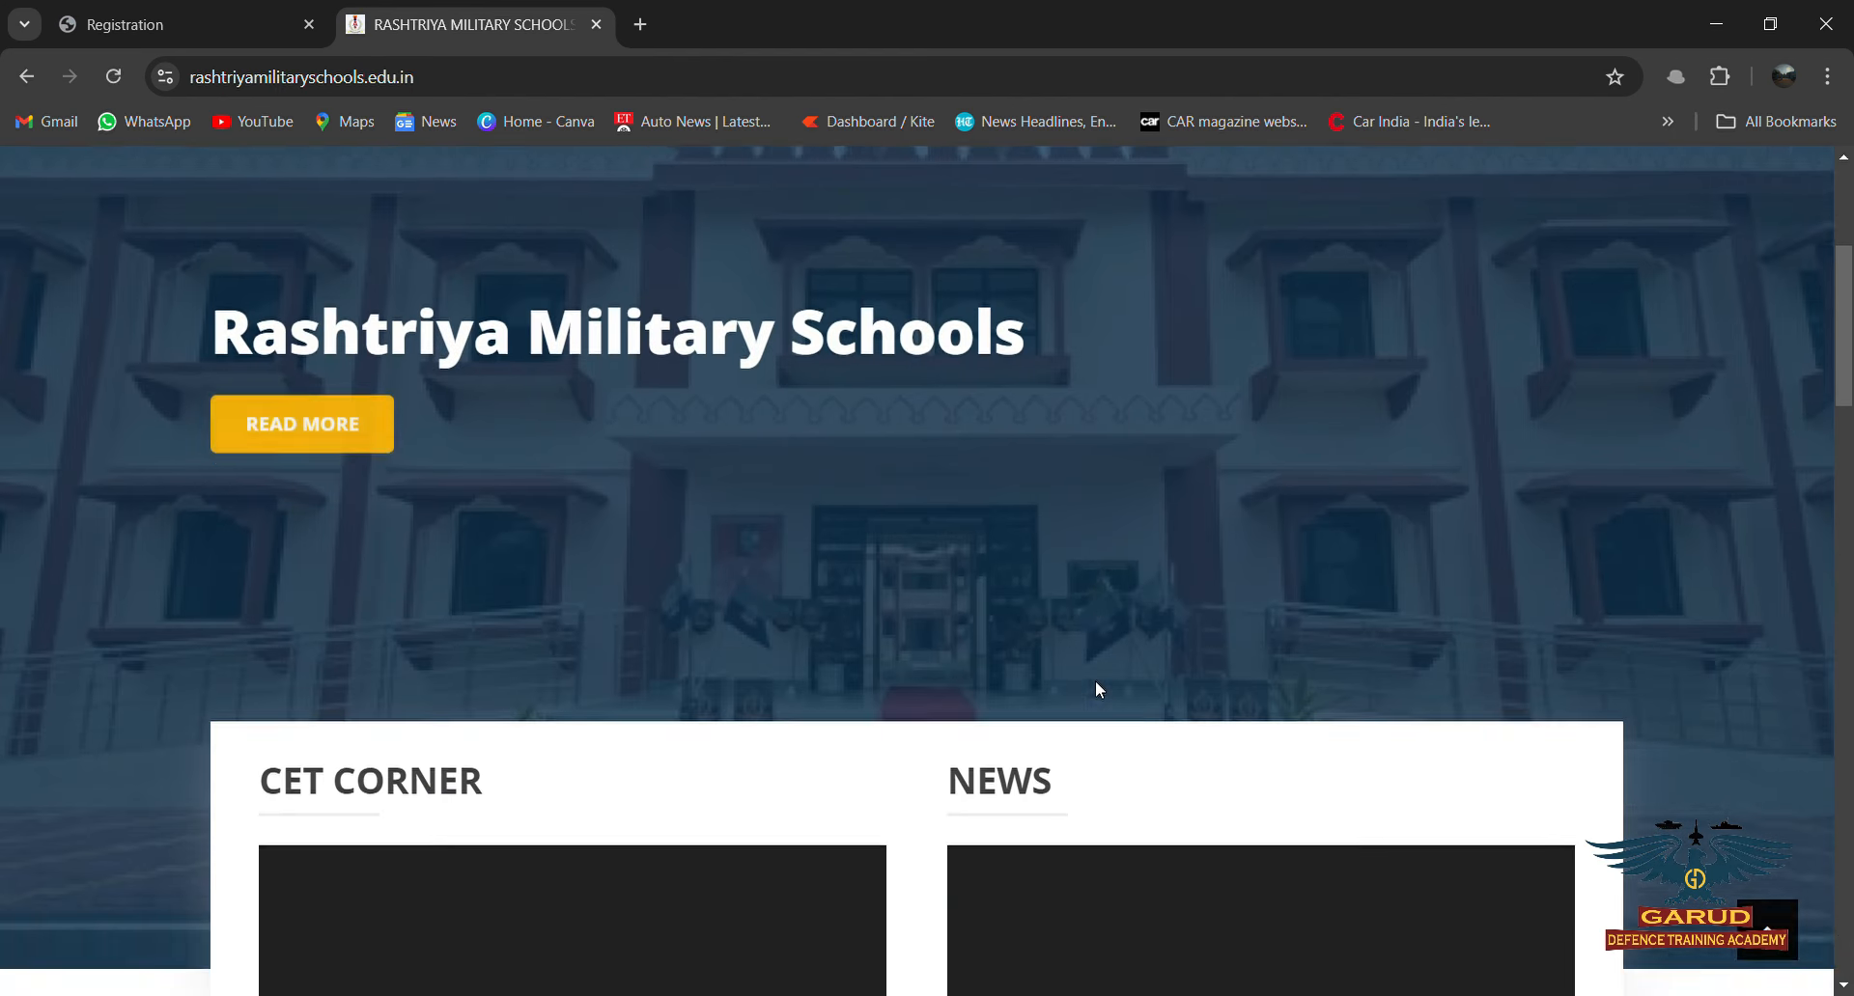
scroll(477, 522, down, 1)
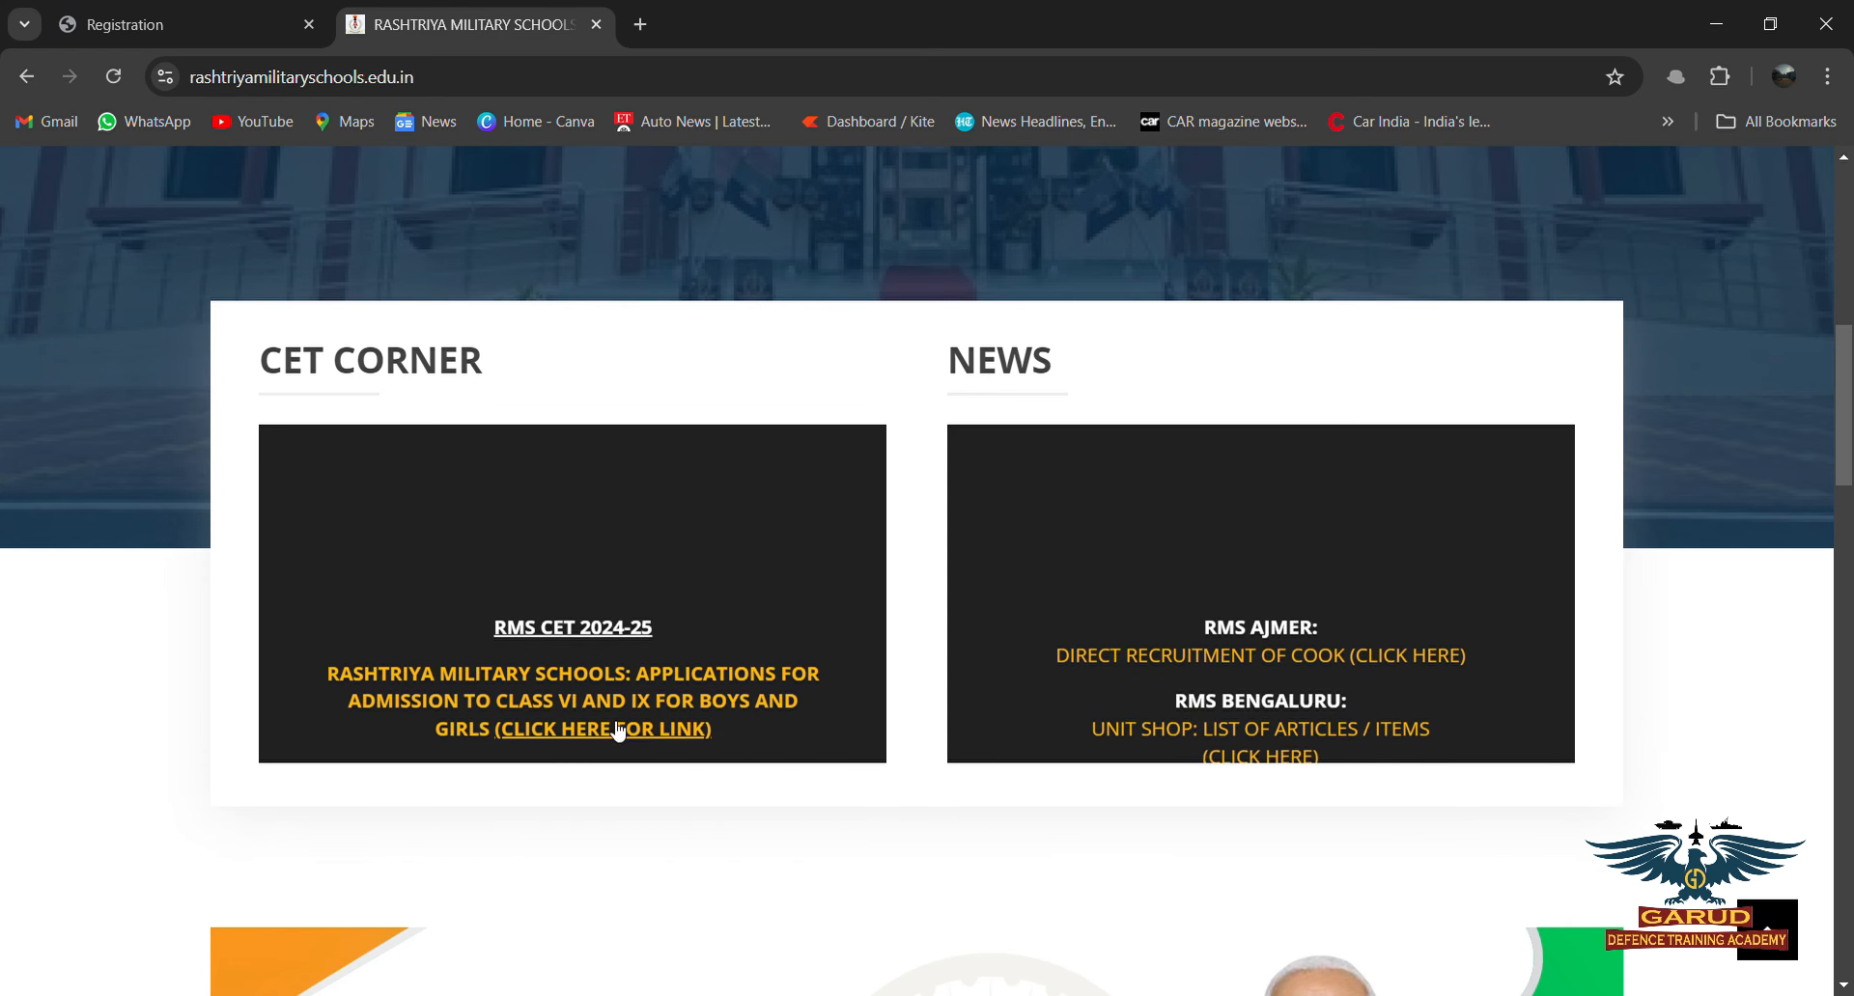
click(599, 676)
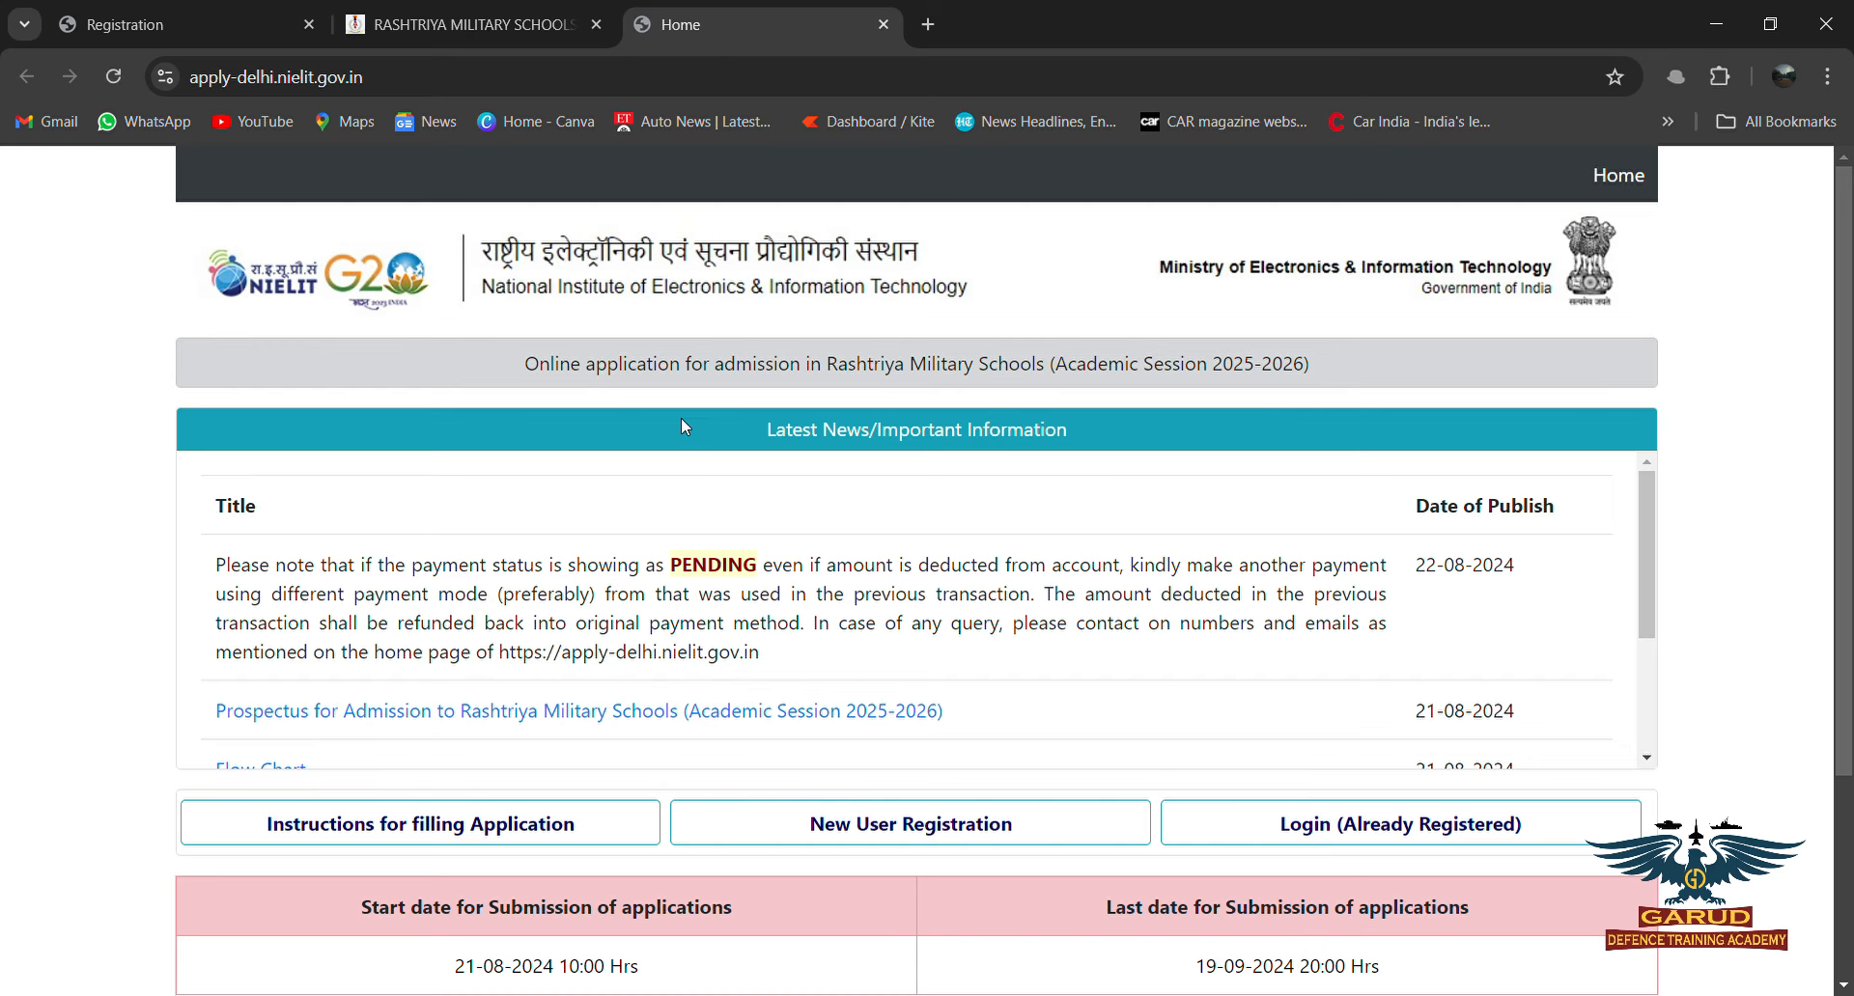
- Highlight the application start and last submission dates, then open New User Registration
scroll(599, 666, down, 1)
scroll(859, 569, down, 1)
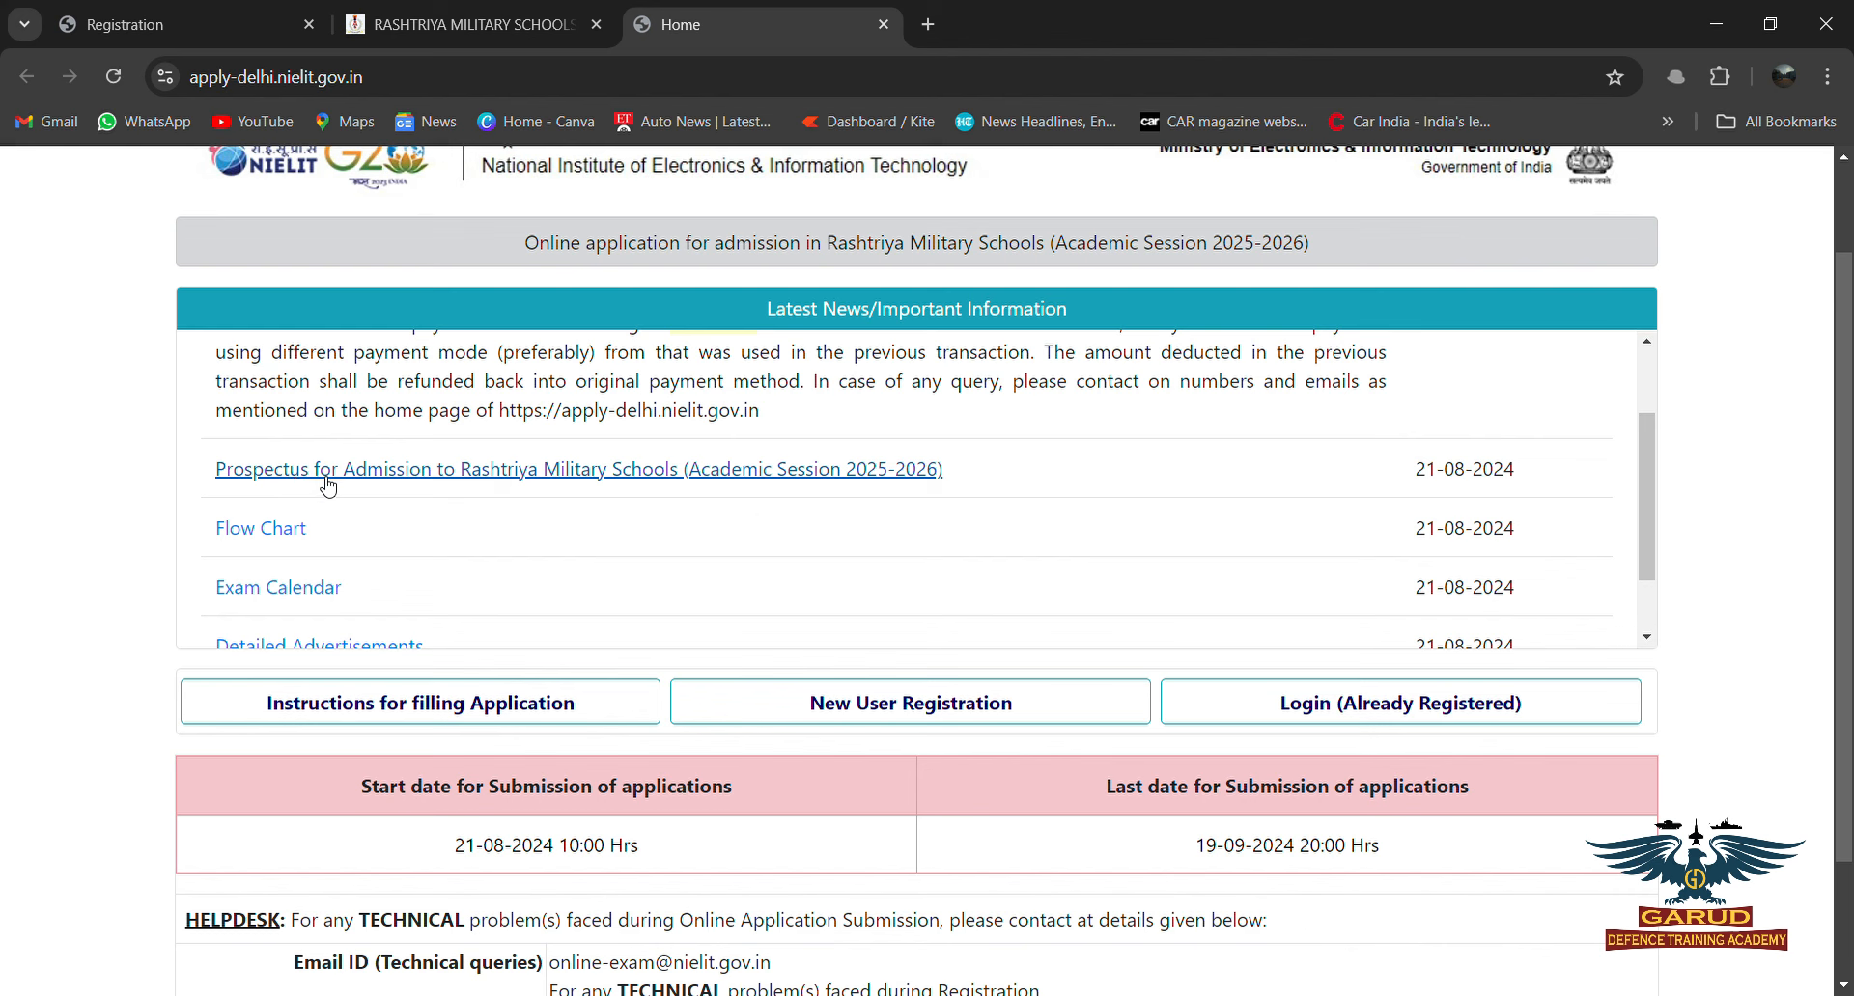
scroll(871, 618, down, 1)
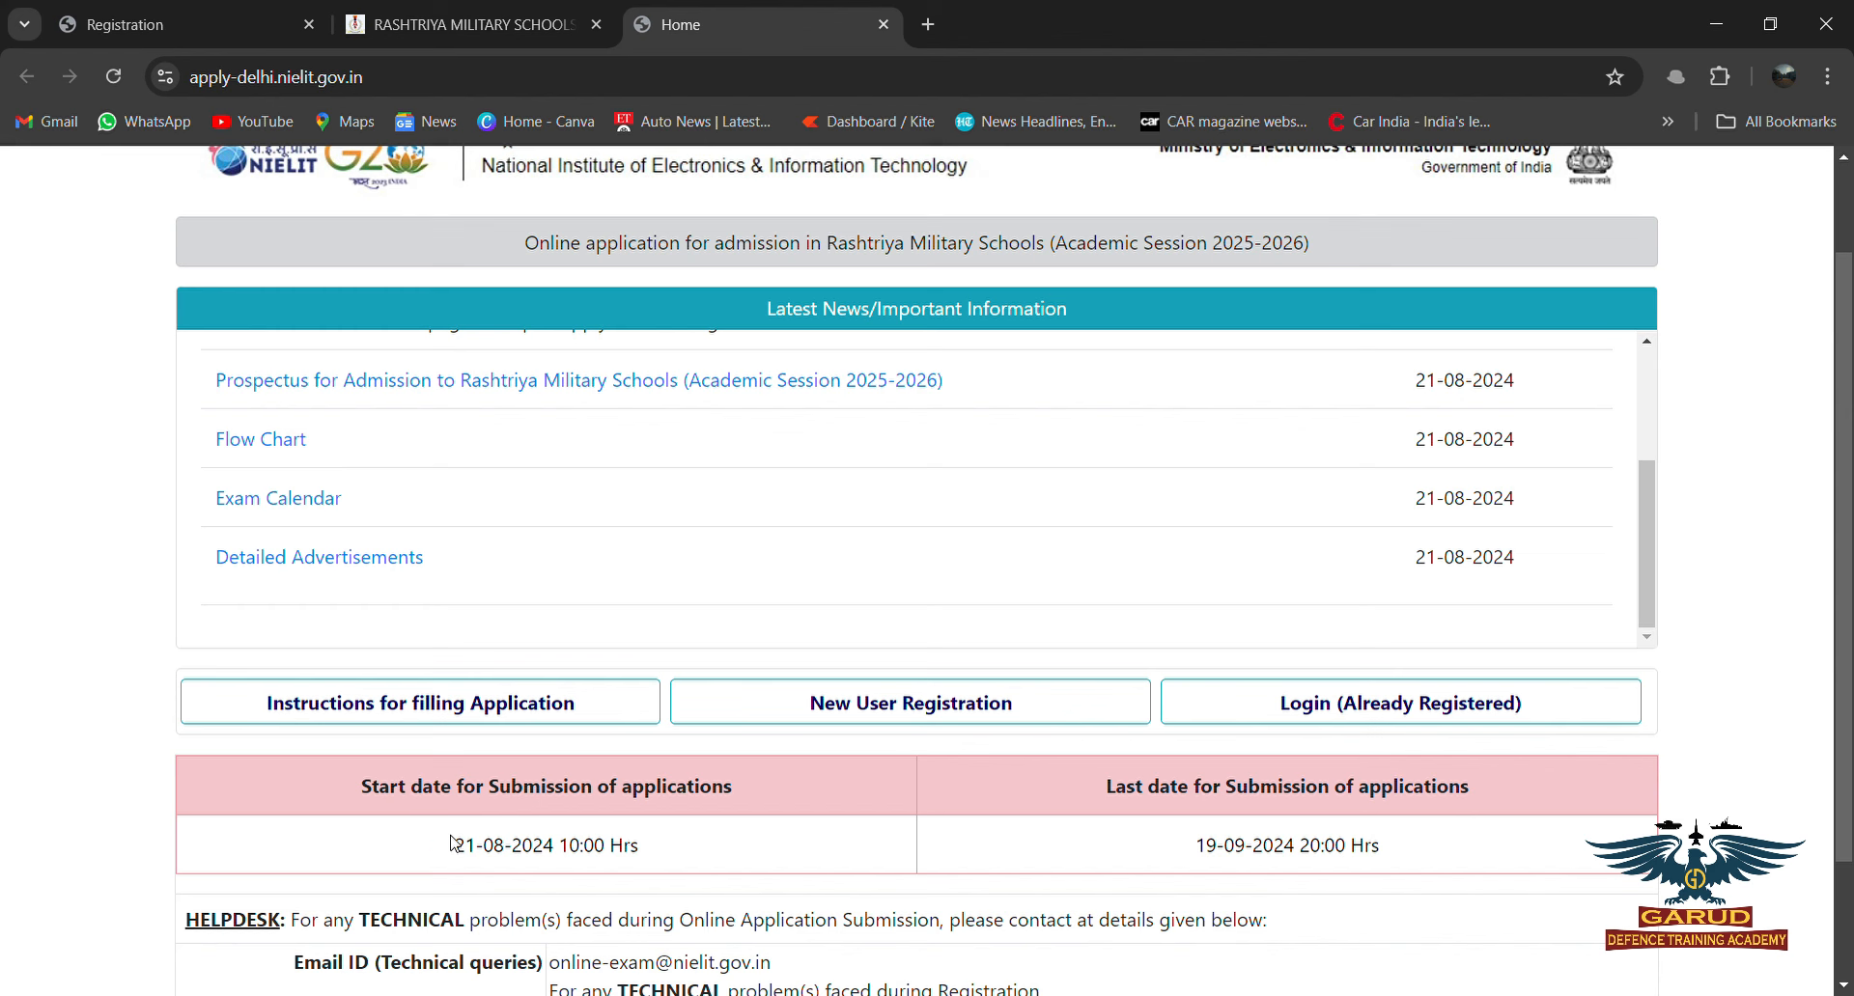
drag(453, 845, 593, 850)
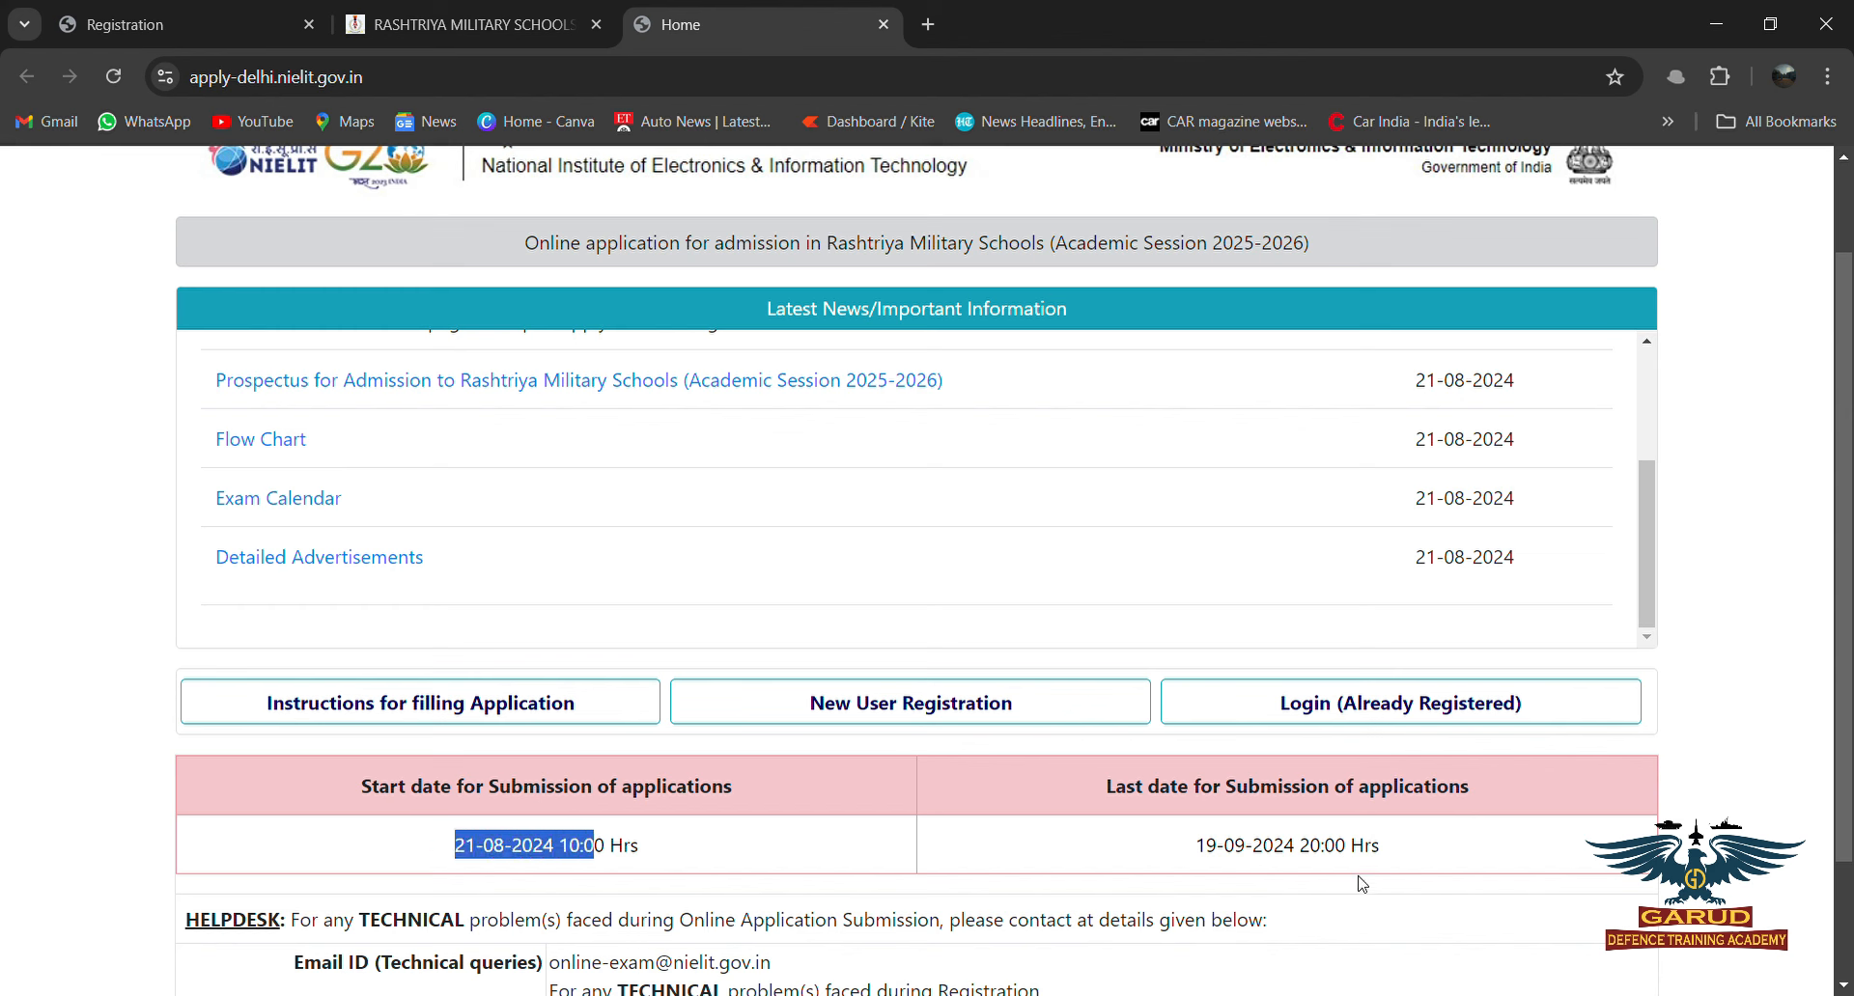
drag(1198, 849, 1335, 850)
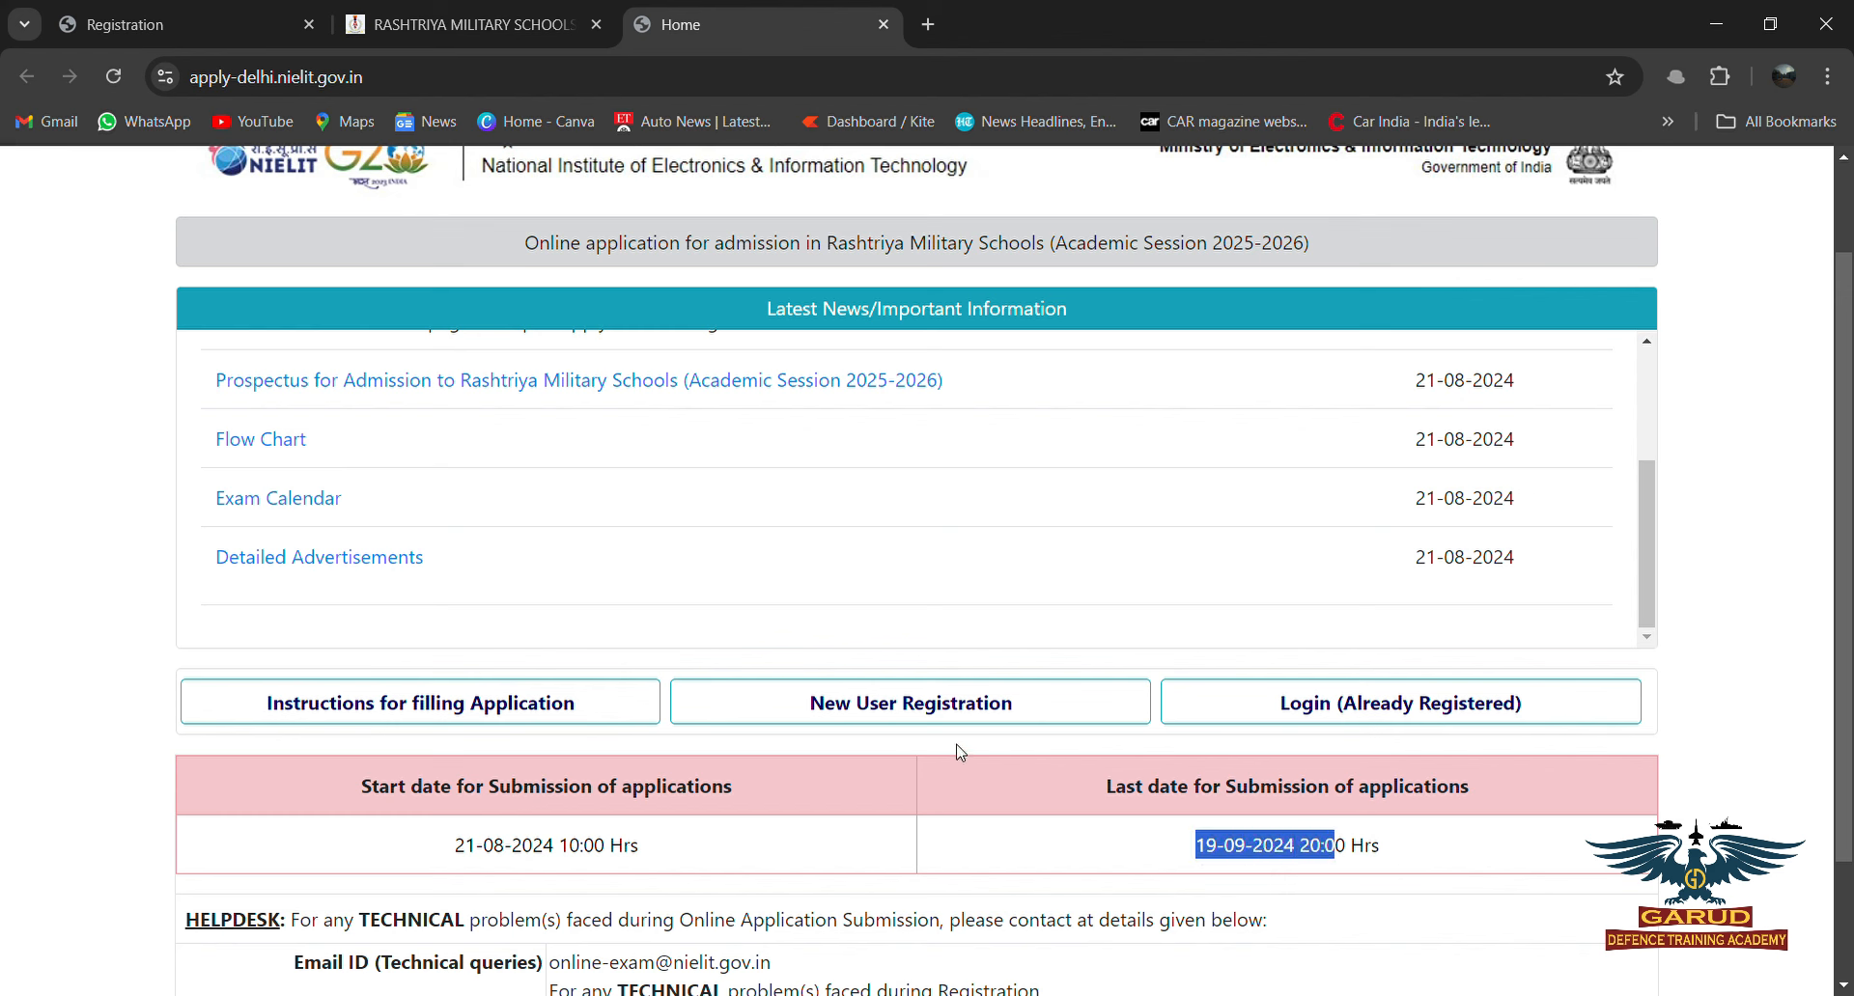
click(946, 714)
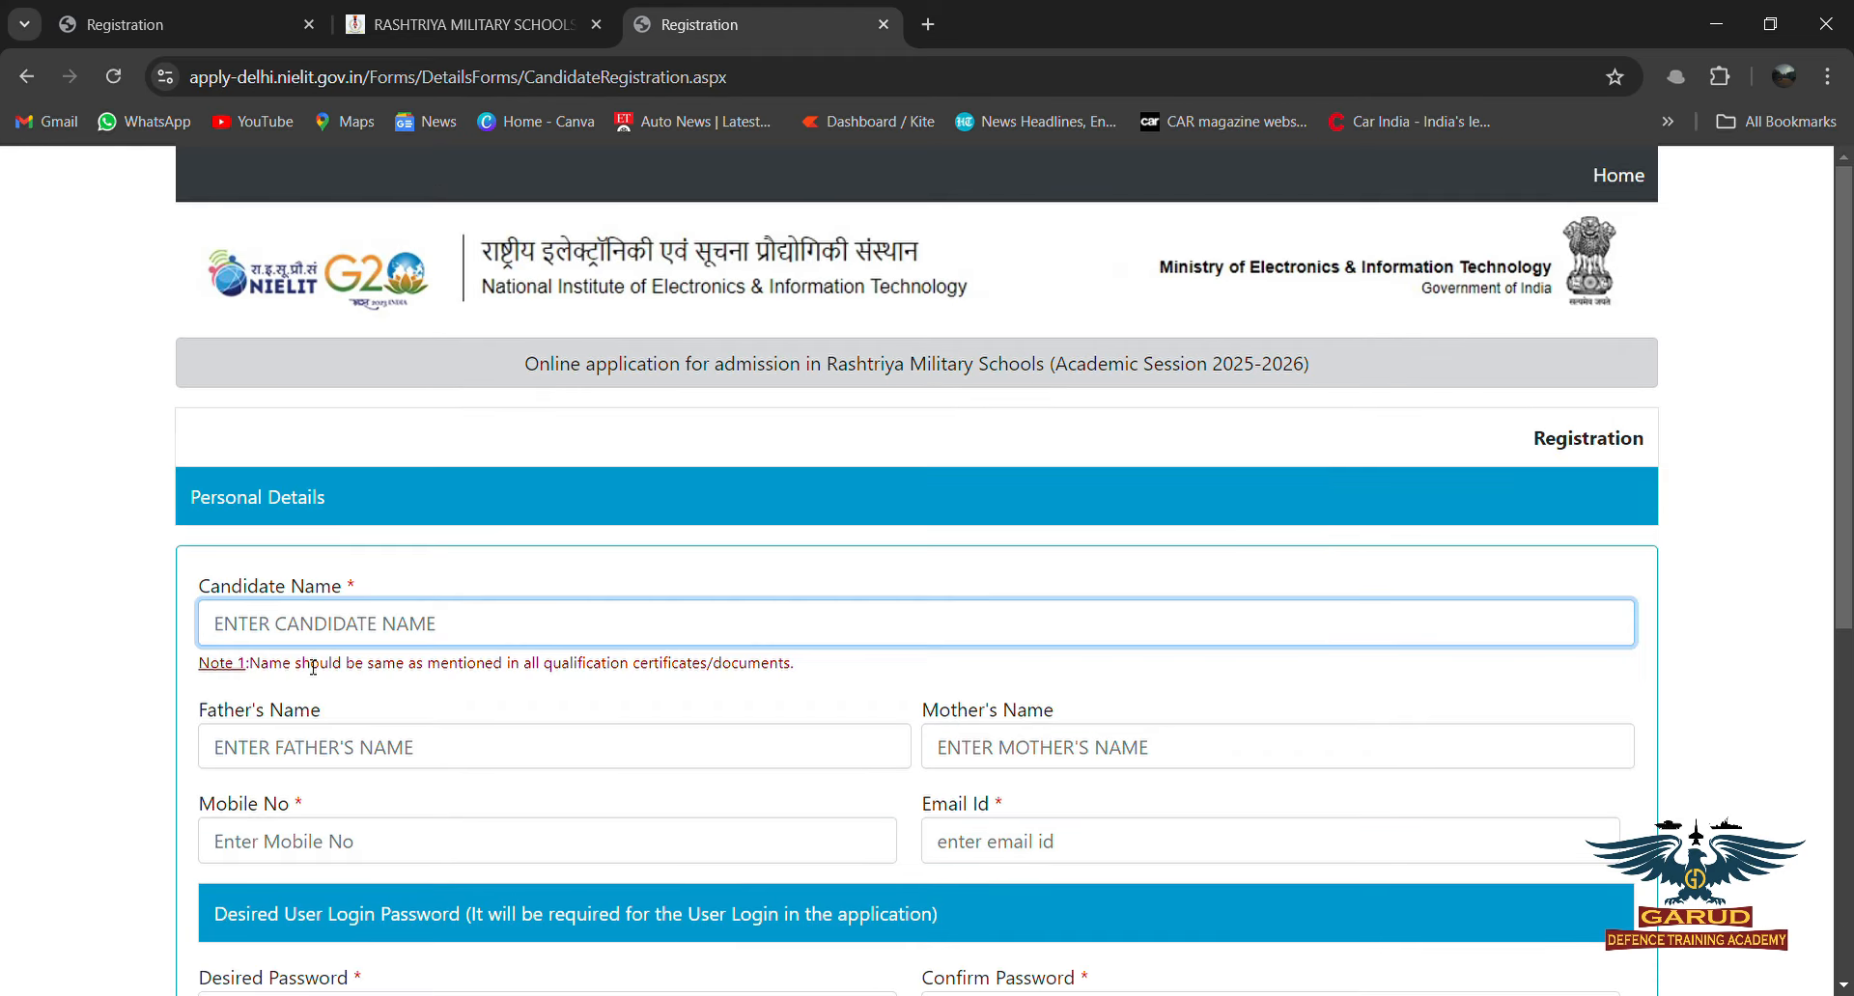
- Enter placeholder candidate, father's and mother's names, plus the mobile number and e-mail address
scroll(314, 666, down, 1)
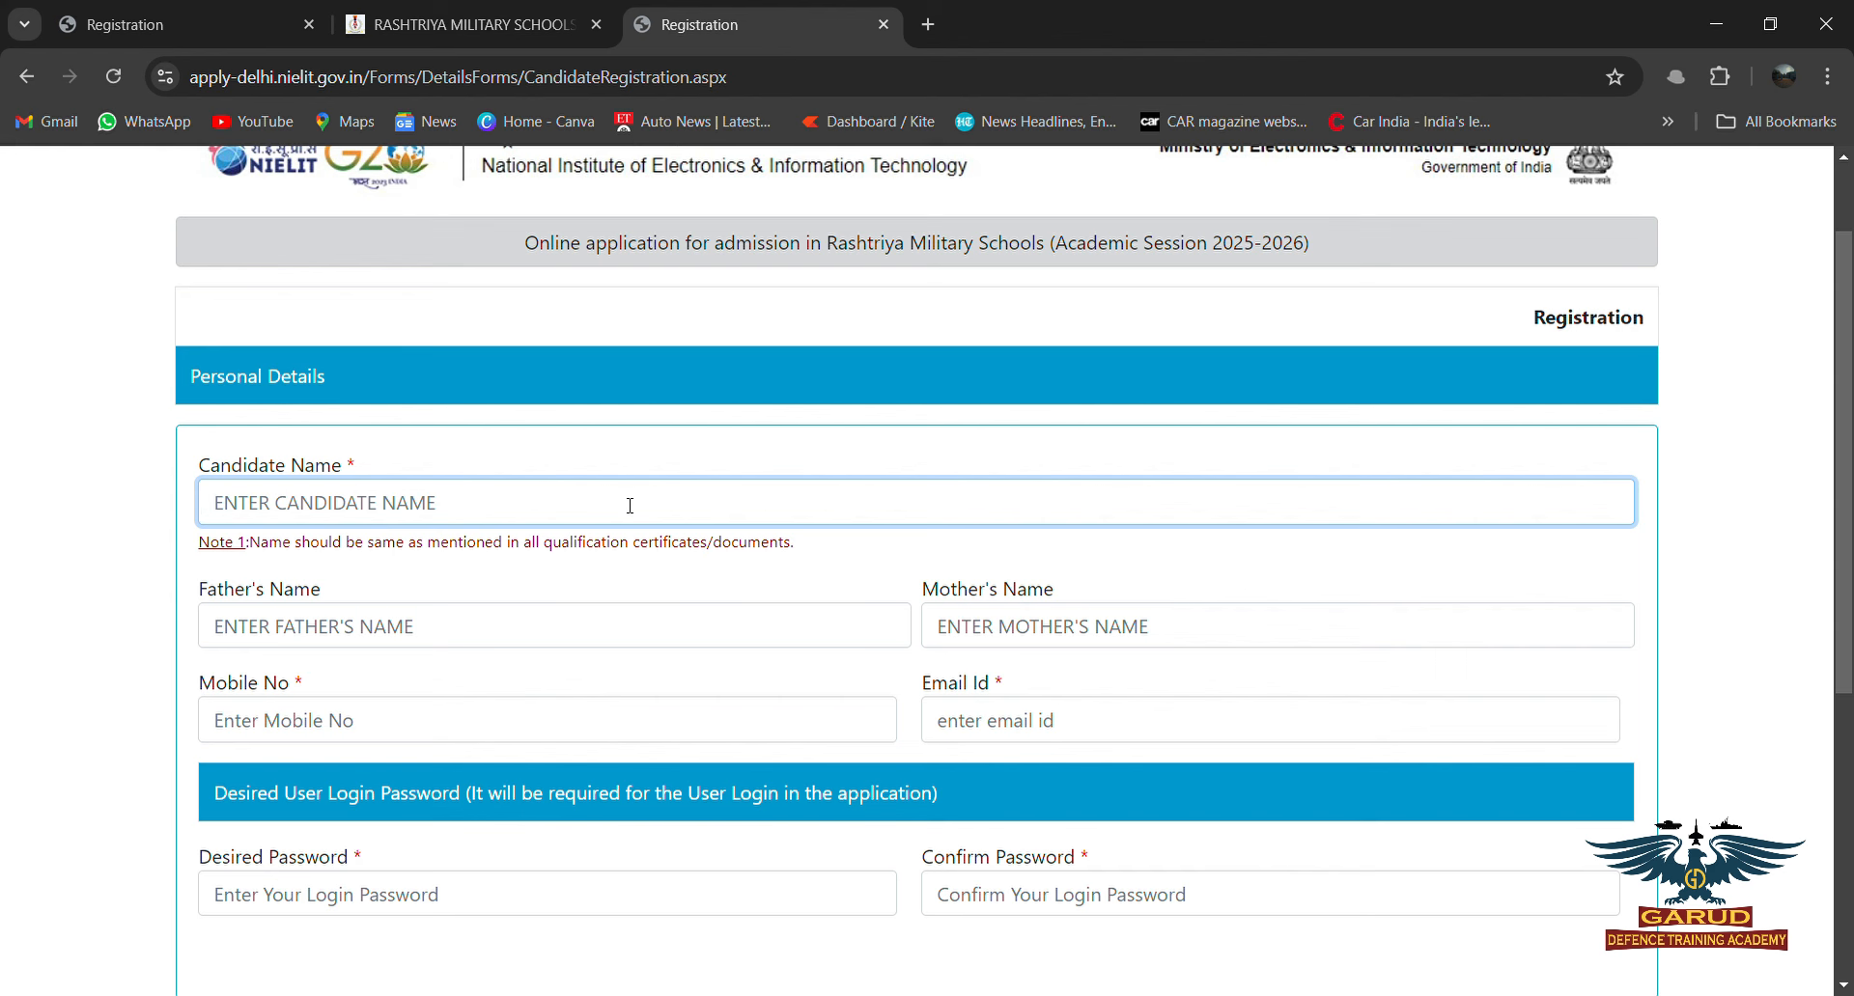
text(AAAA)
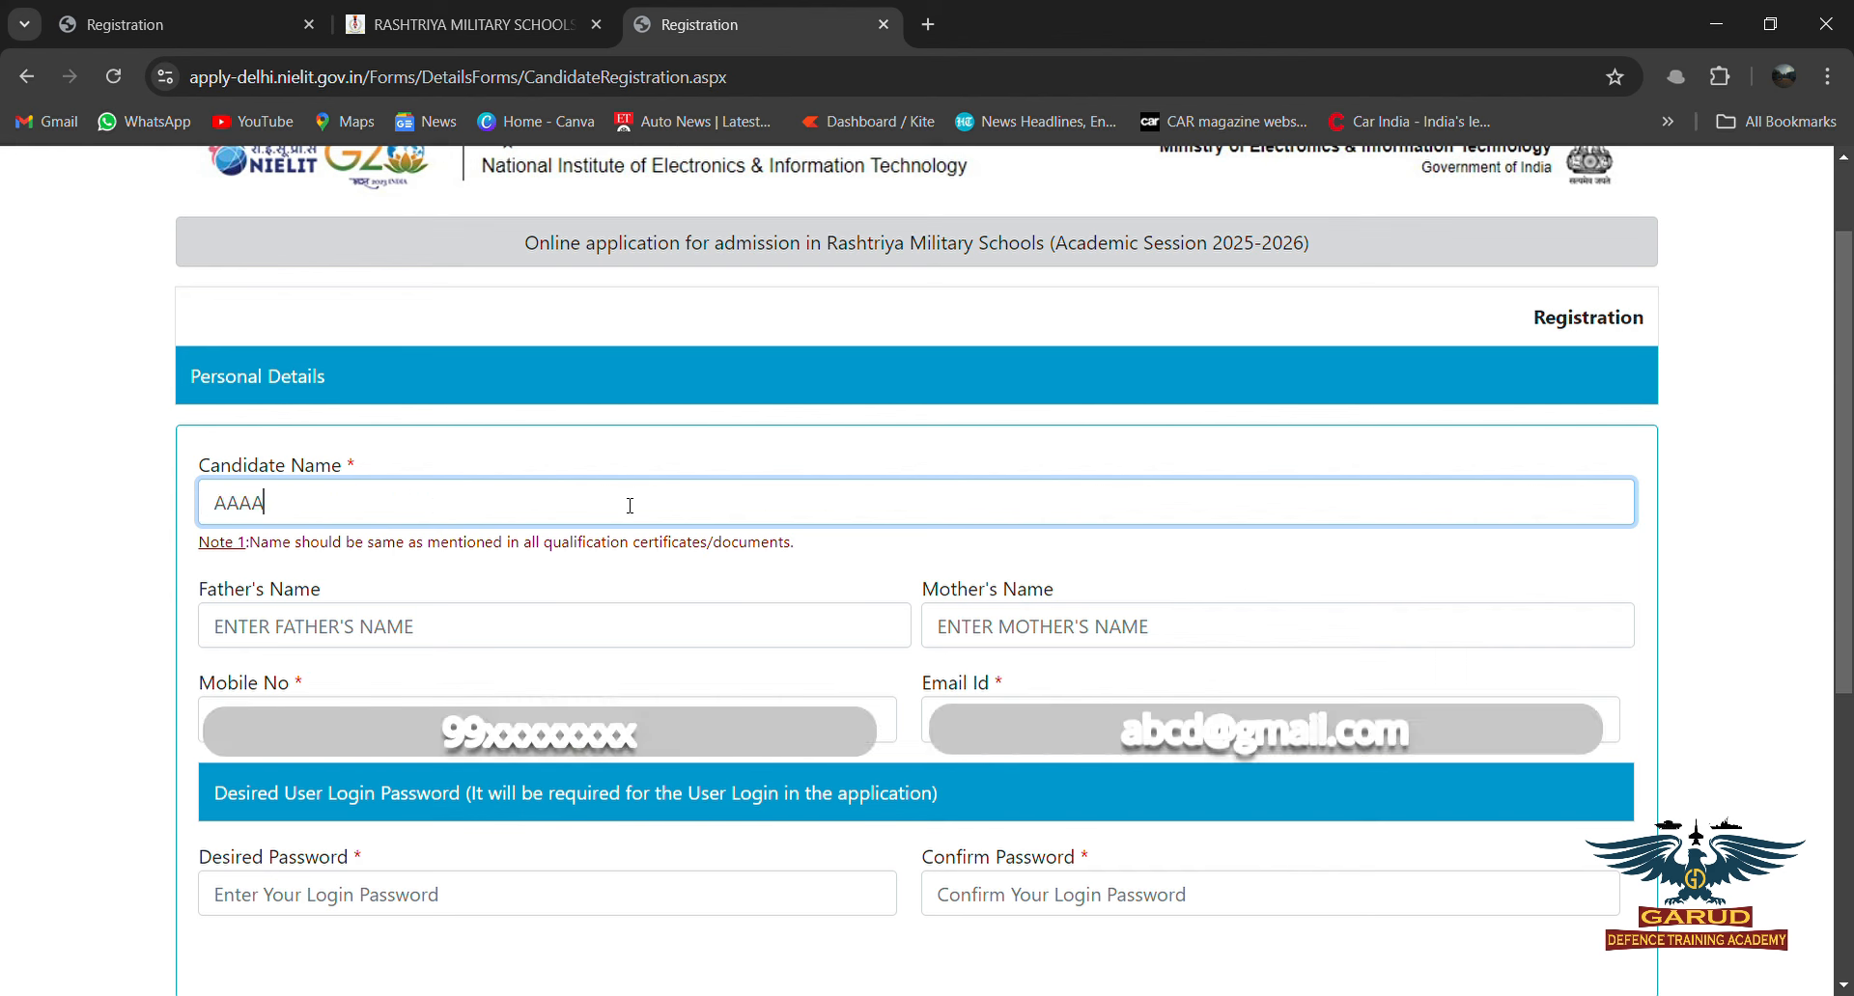
click(572, 616)
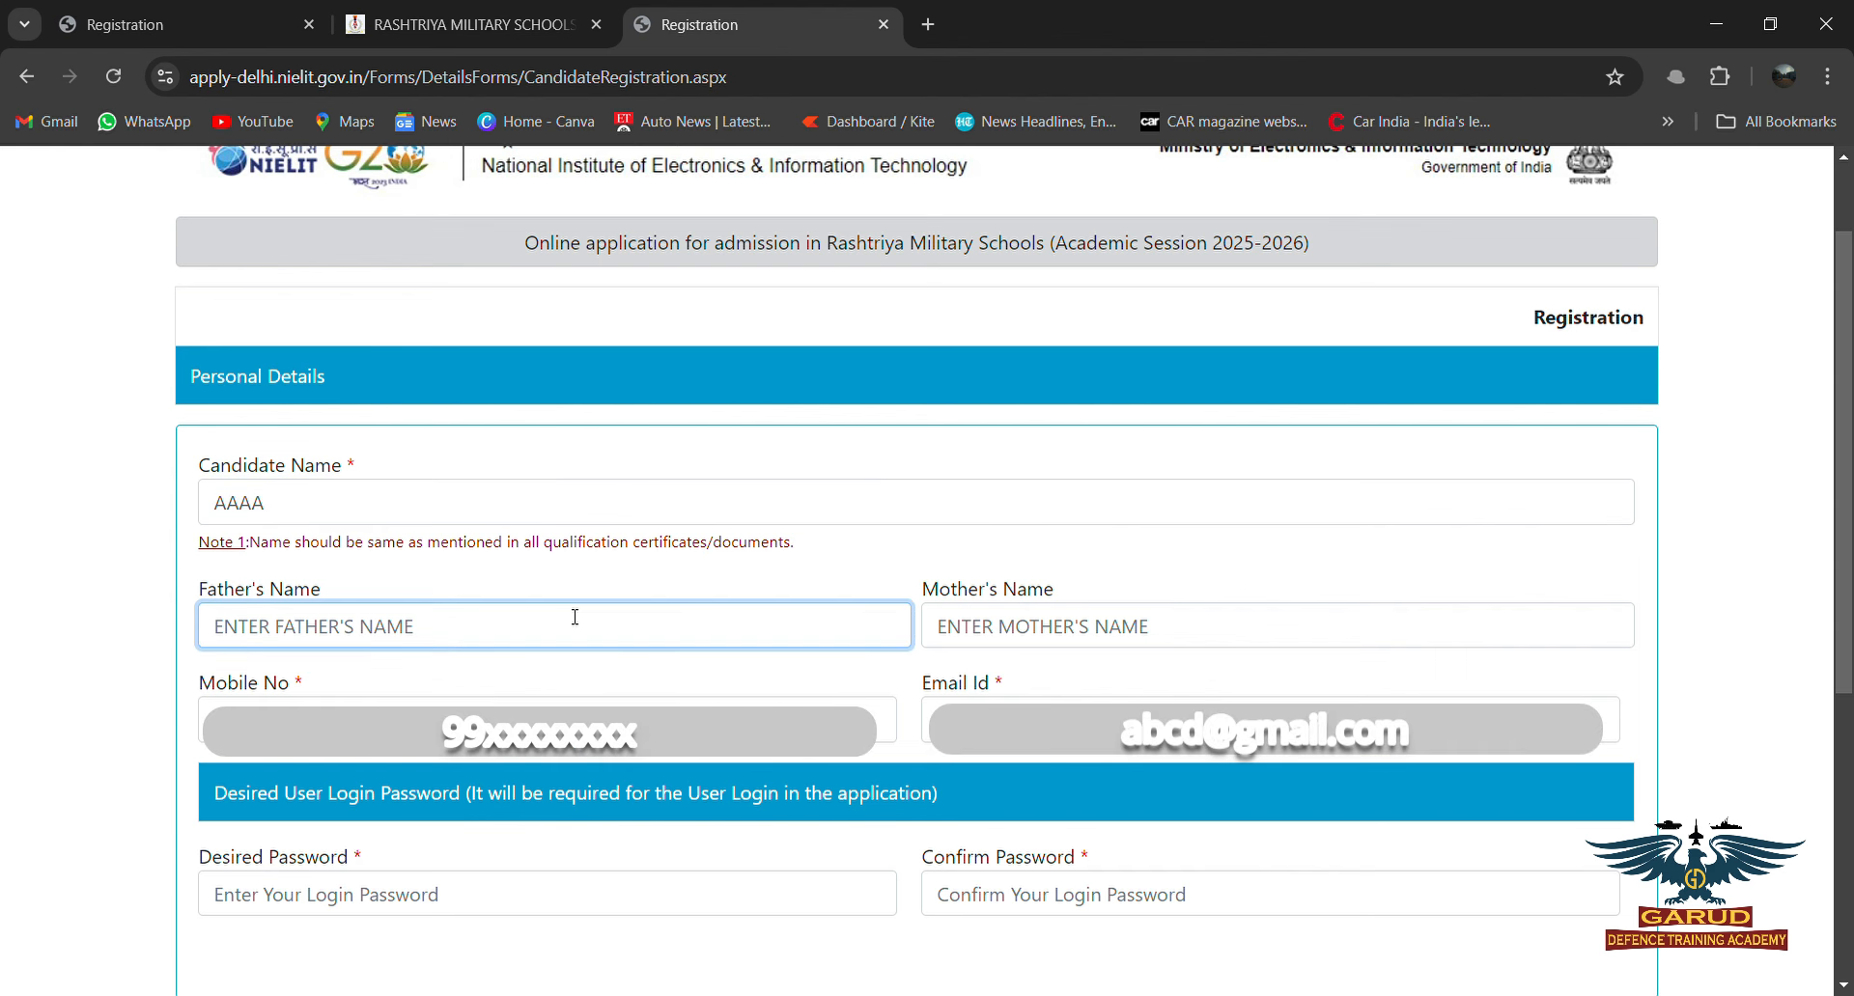
text(BBBB)
click(1201, 642)
text(cccc)
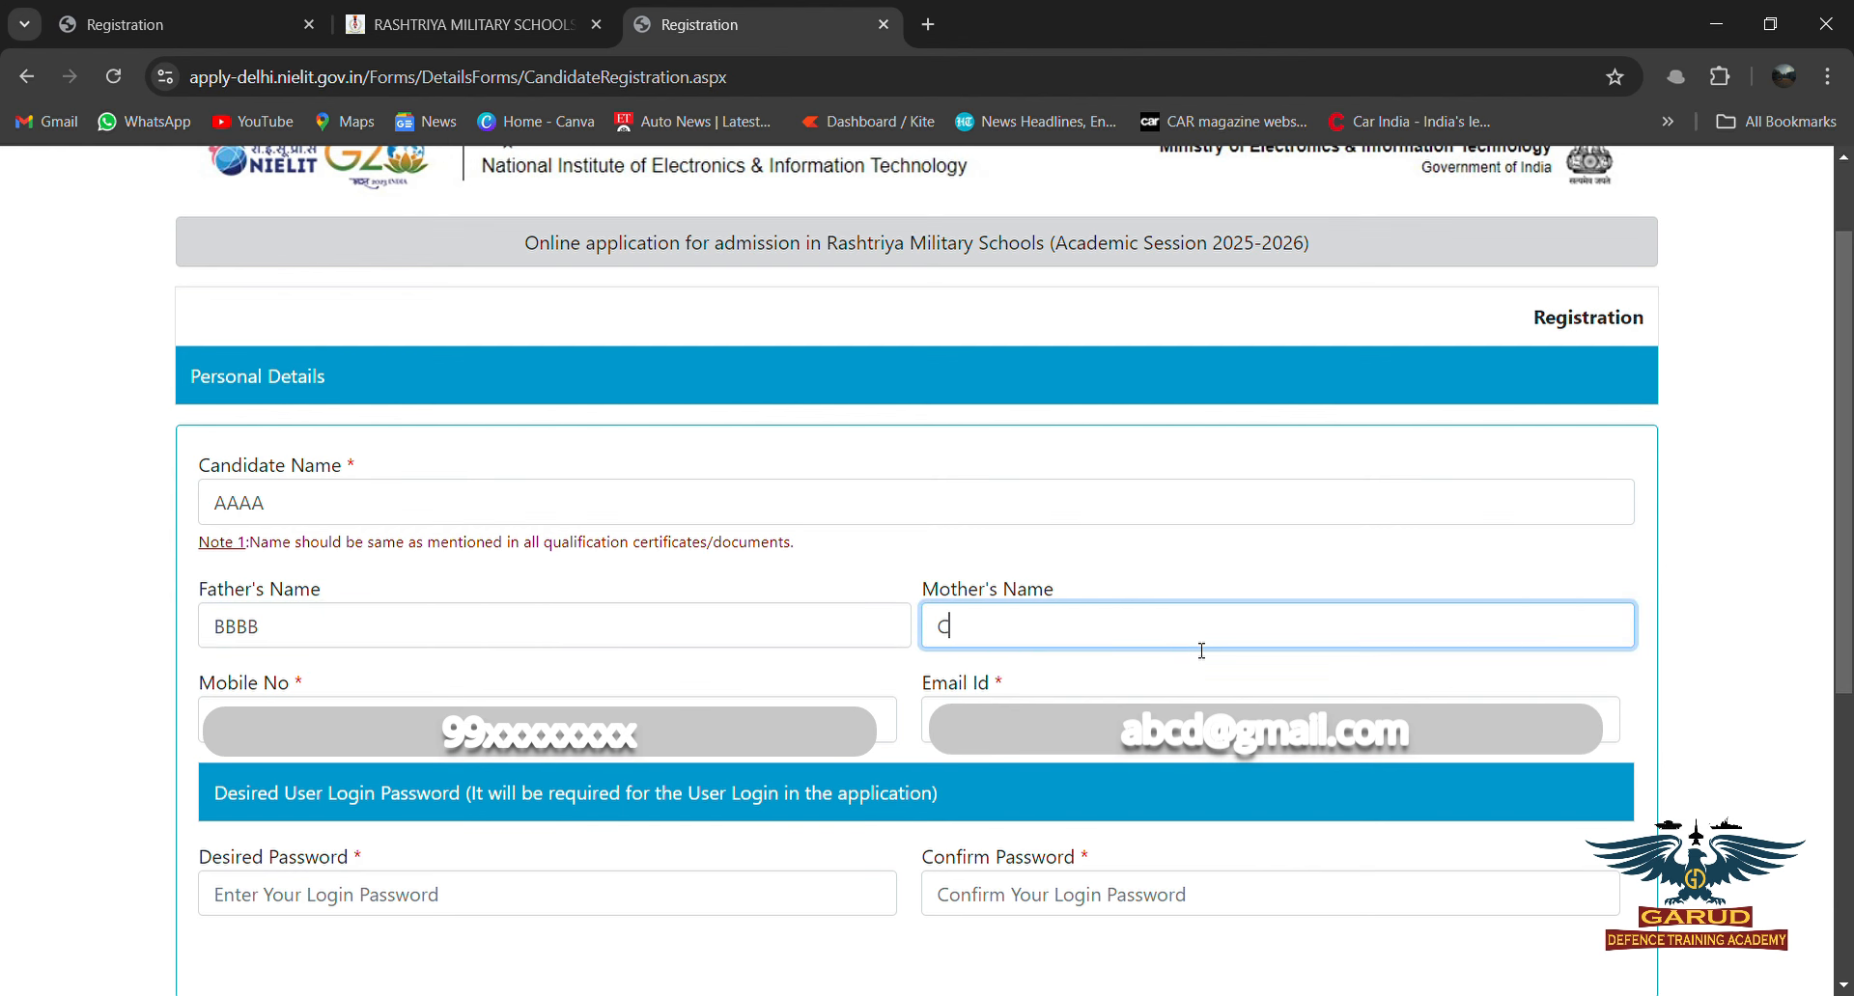
click(547, 721)
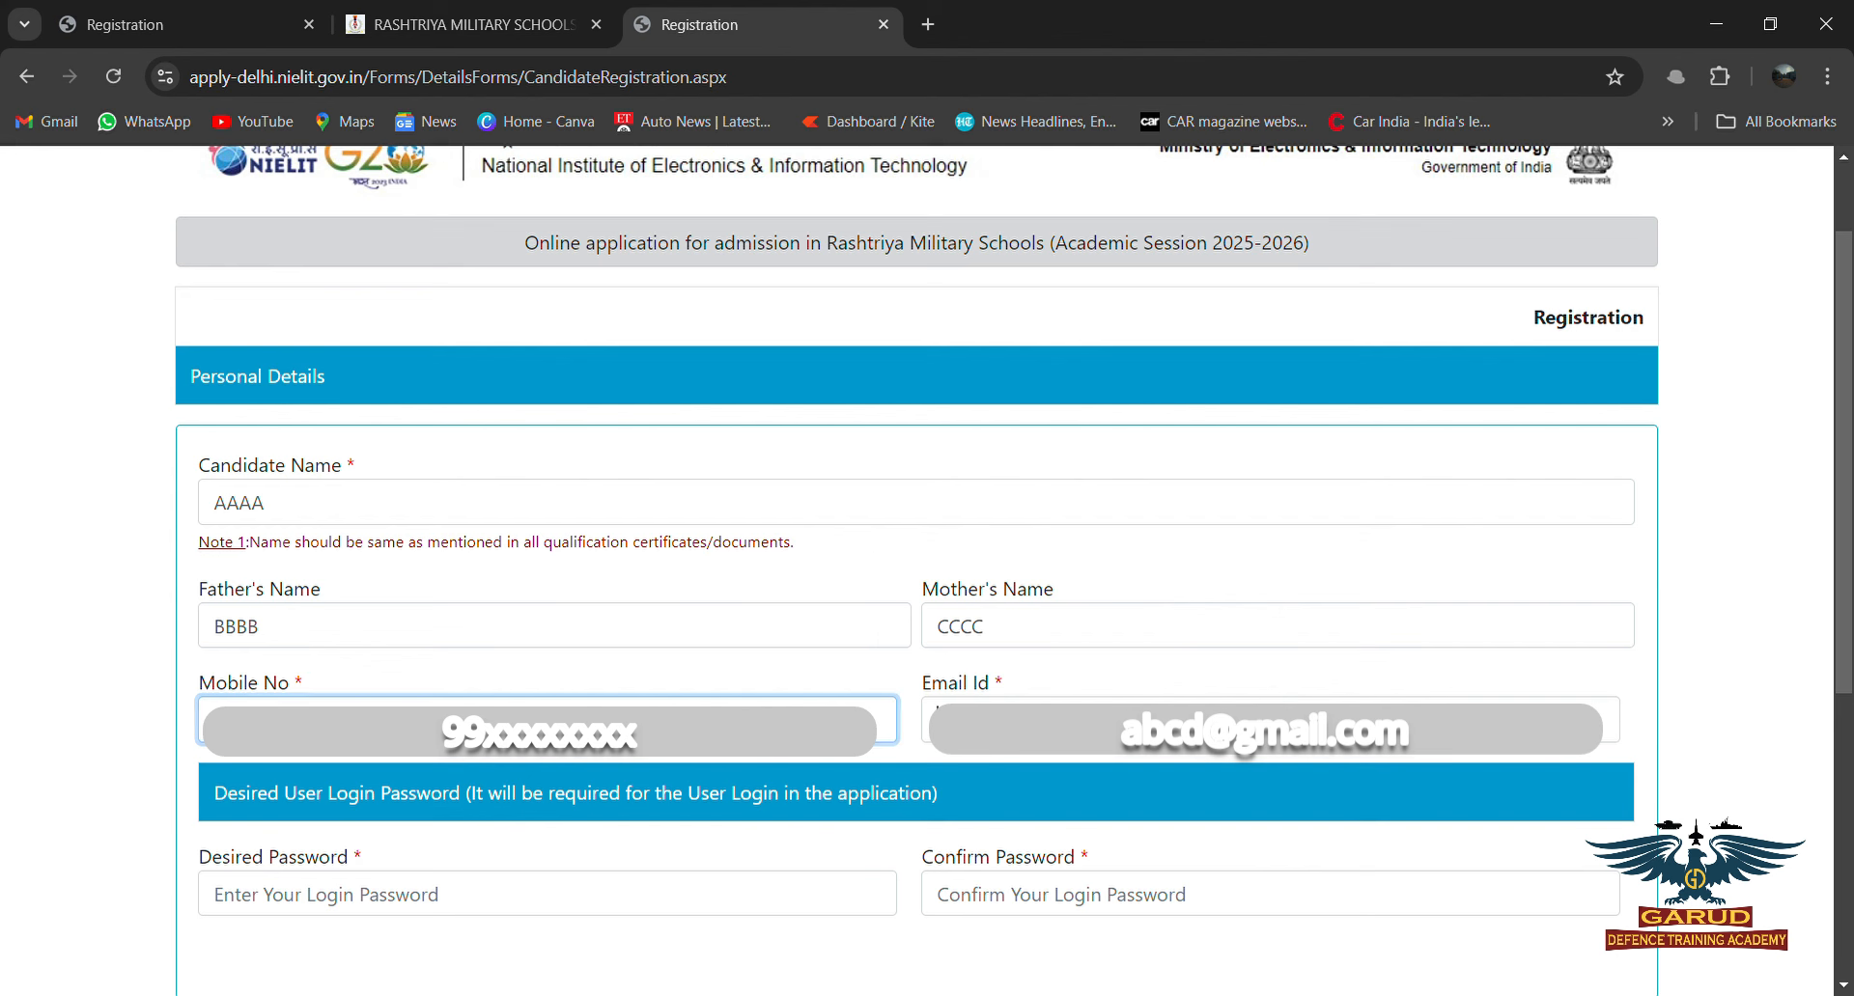
click(1269, 721)
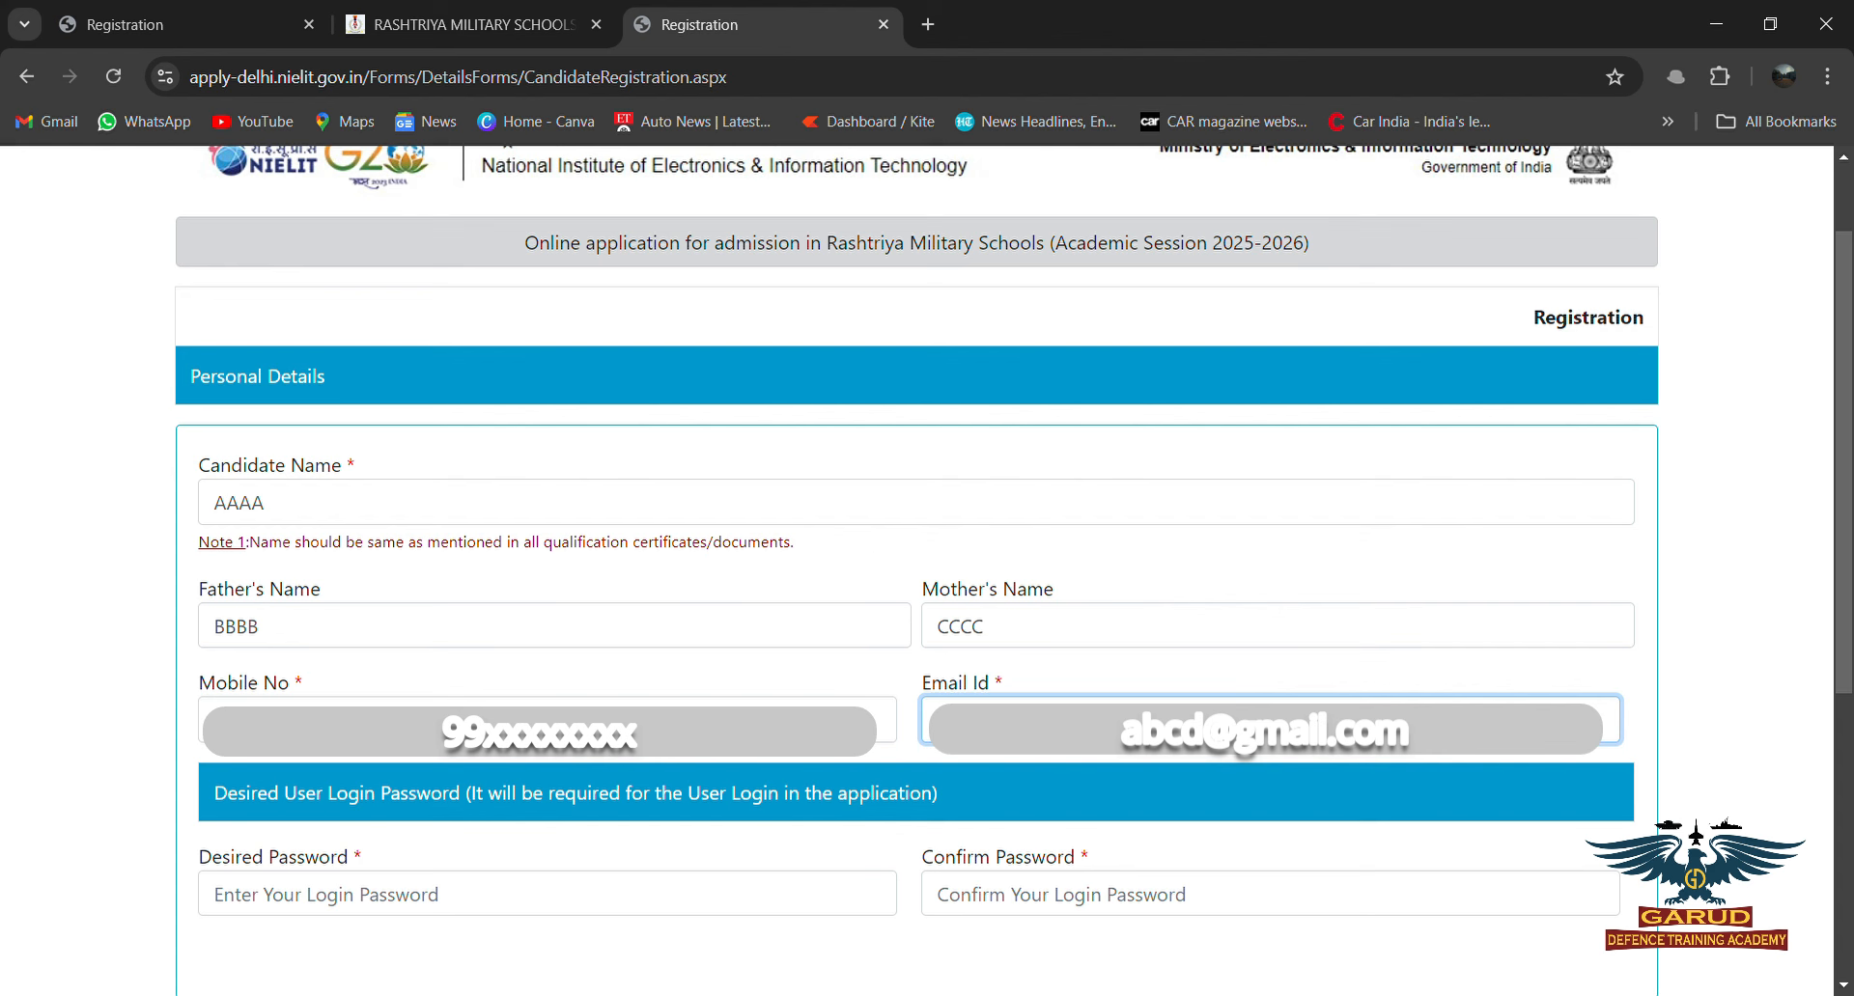
- Replace the rejected 5-character password with a valid 8+ character one and confirm it
click(628, 908)
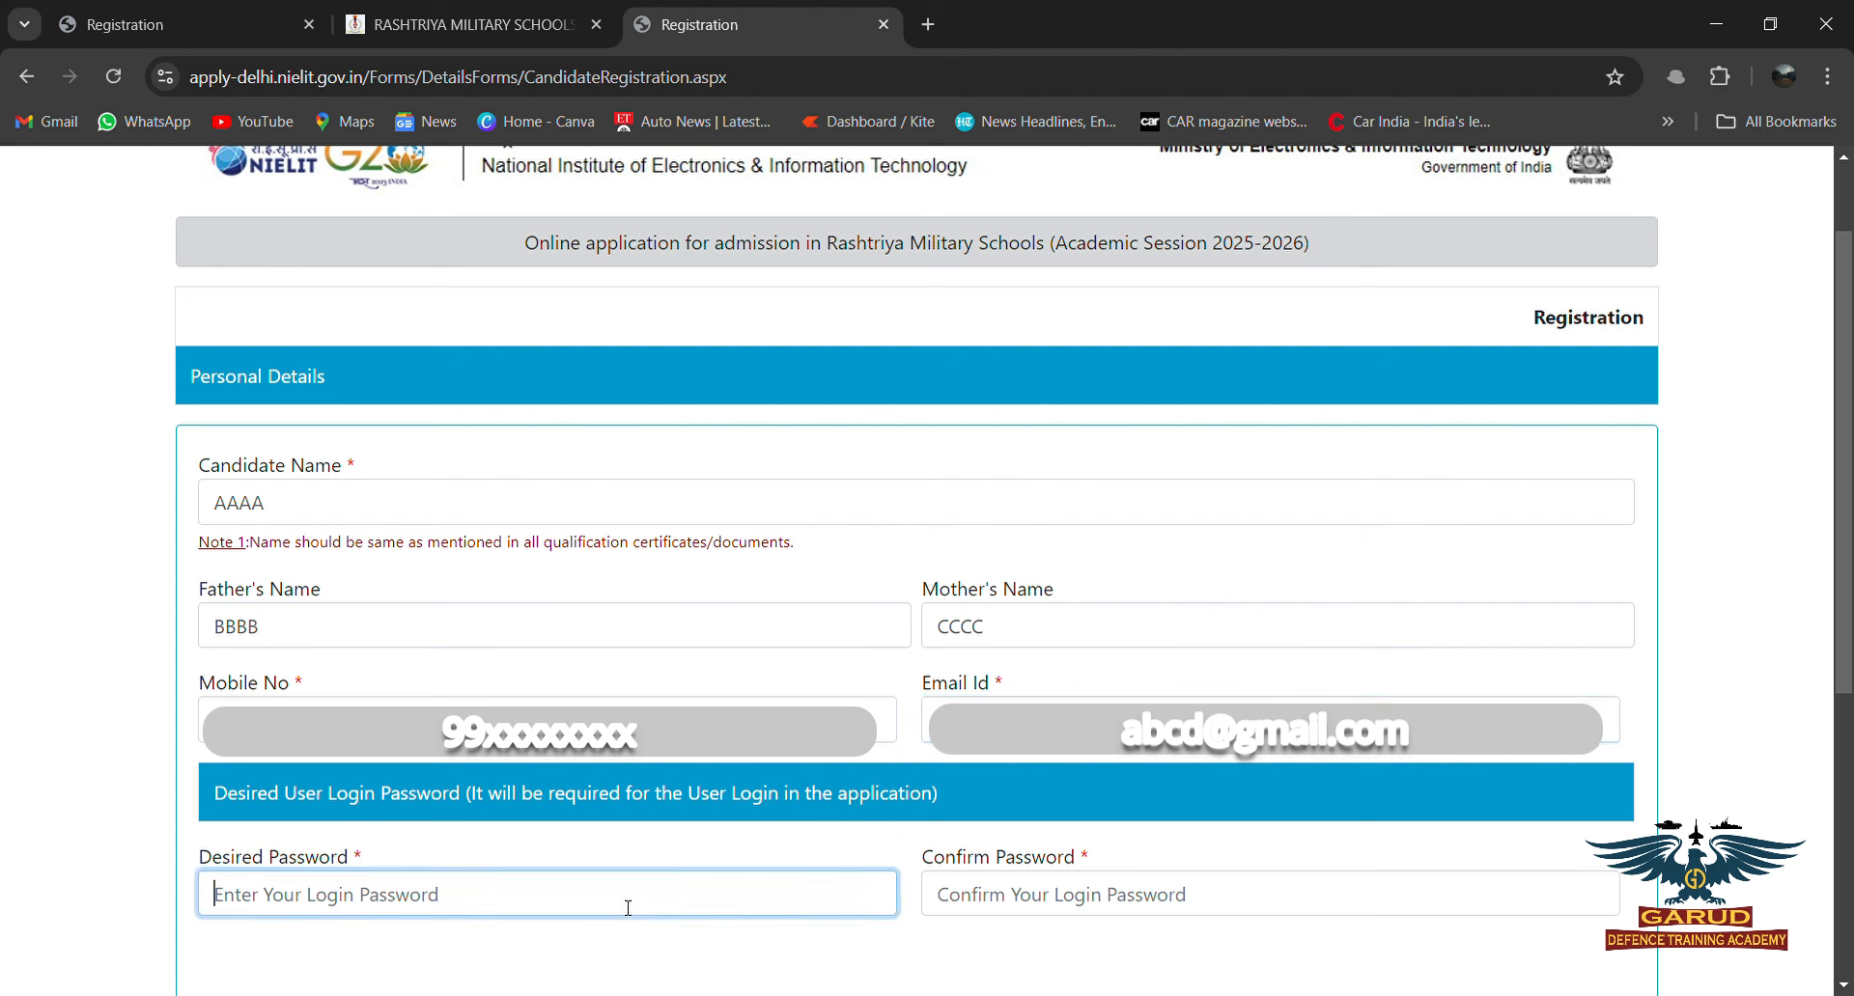
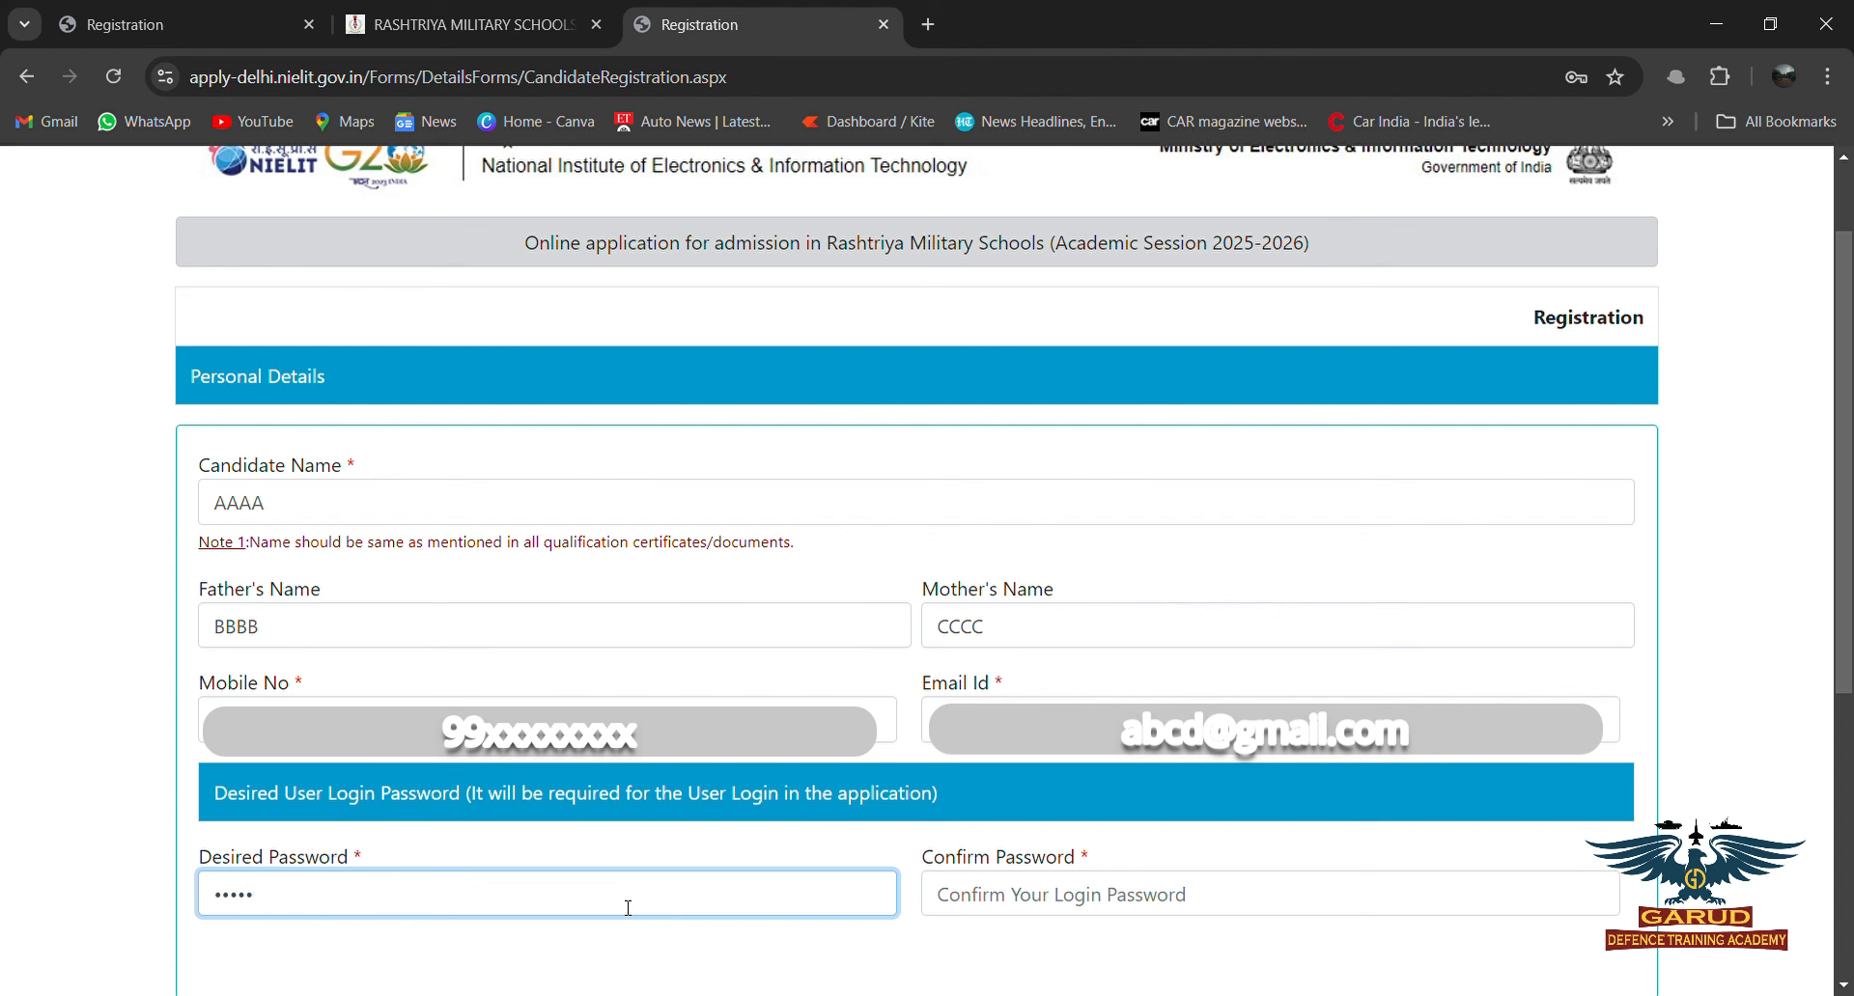
click(1117, 918)
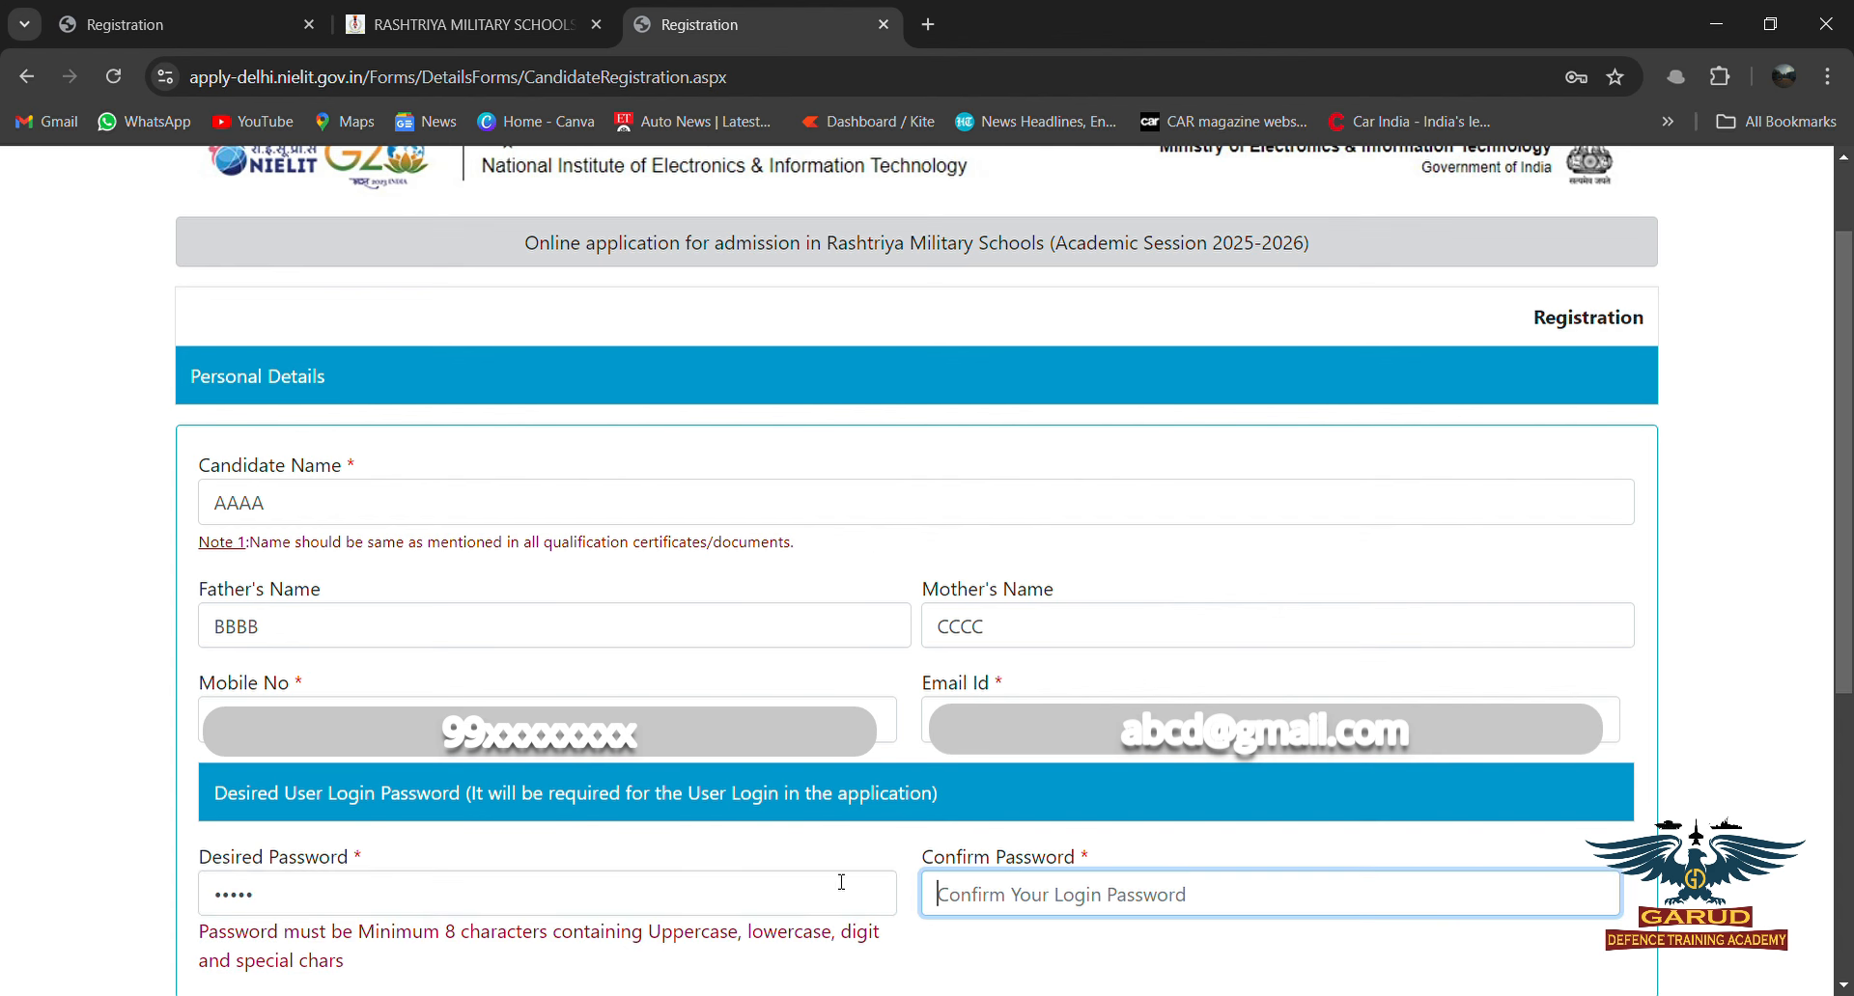
click(331, 910)
key(BackSpace)
key(BackSpace)
key(BackSpace)
key(BackSpace)
key(BackSpace)
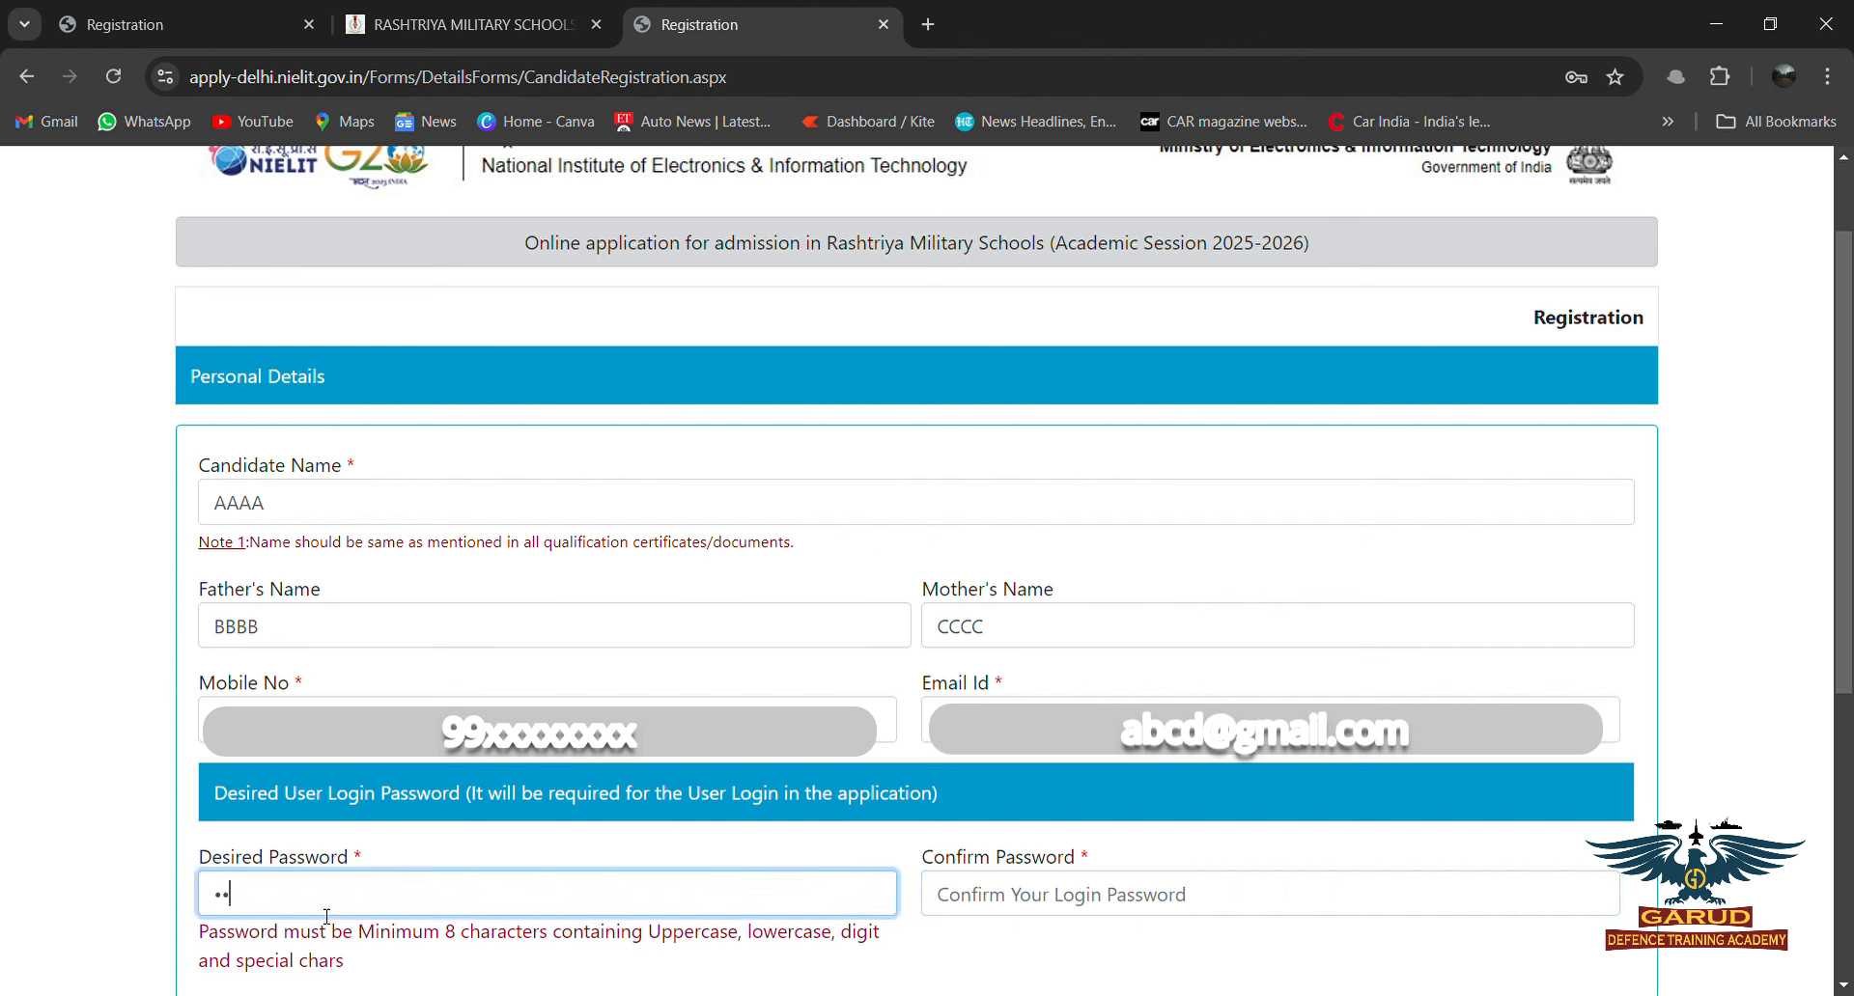
text(A)
key(BackSpace)
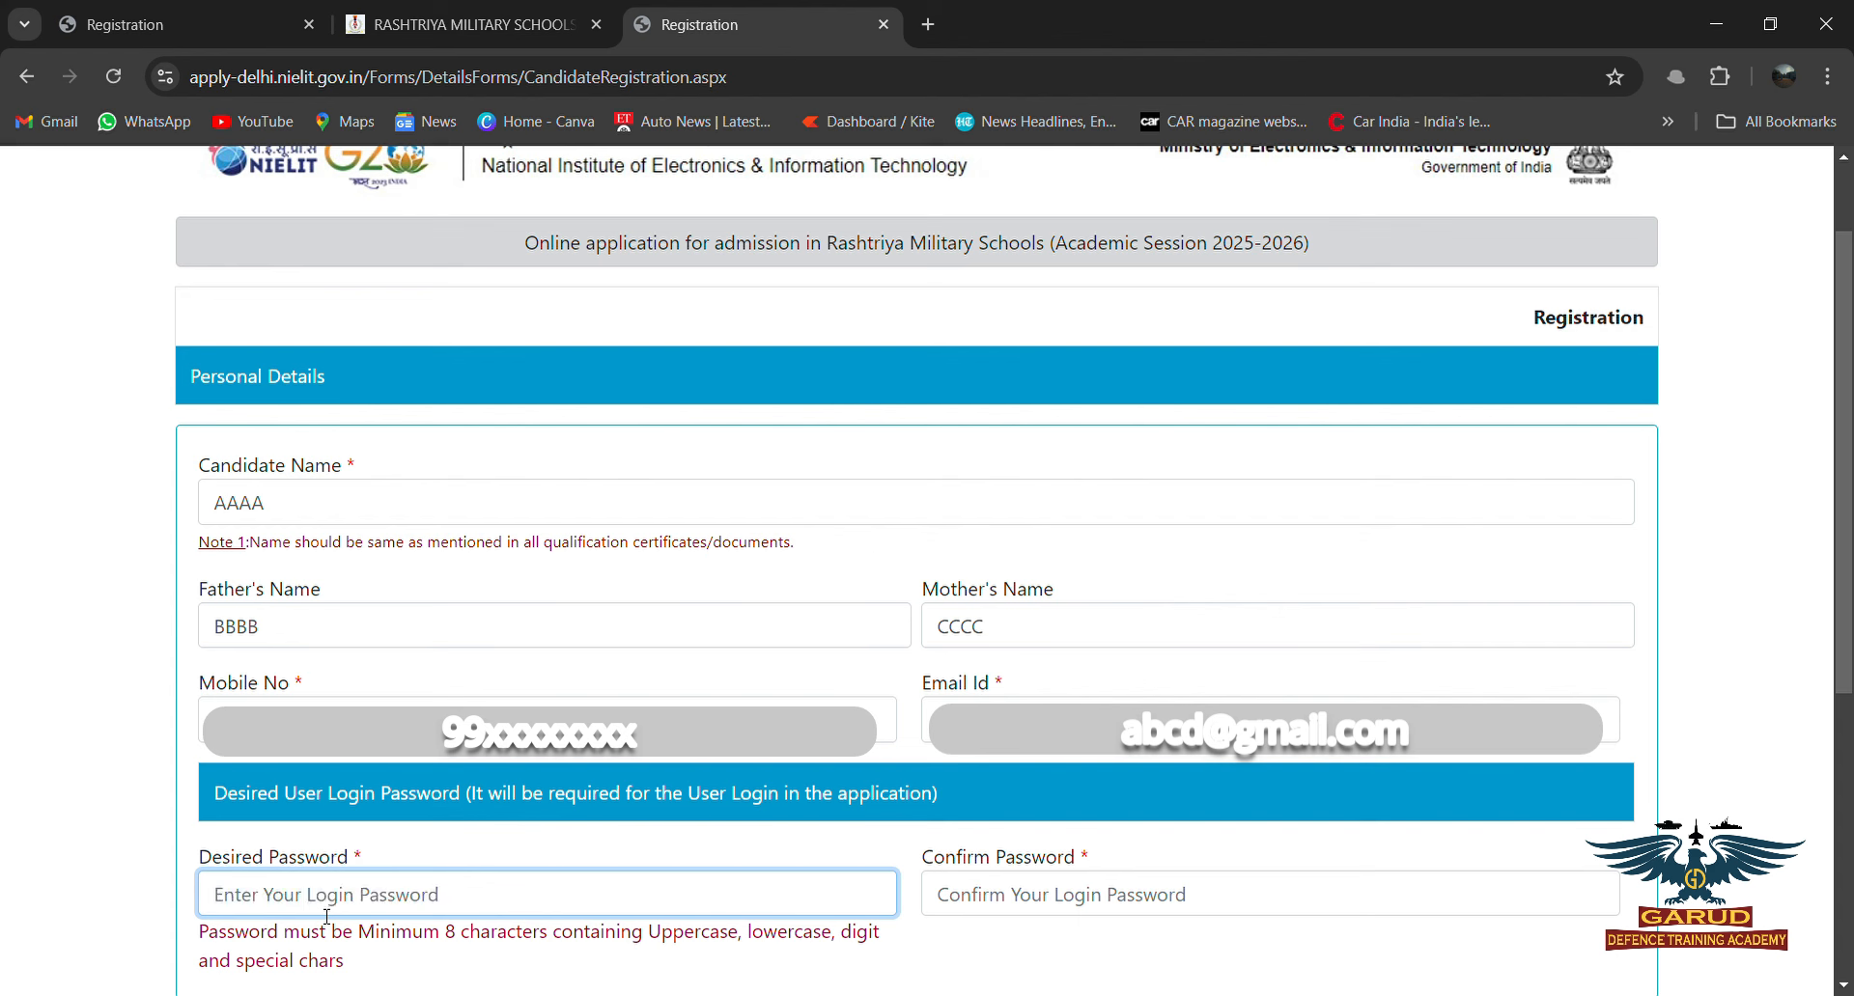
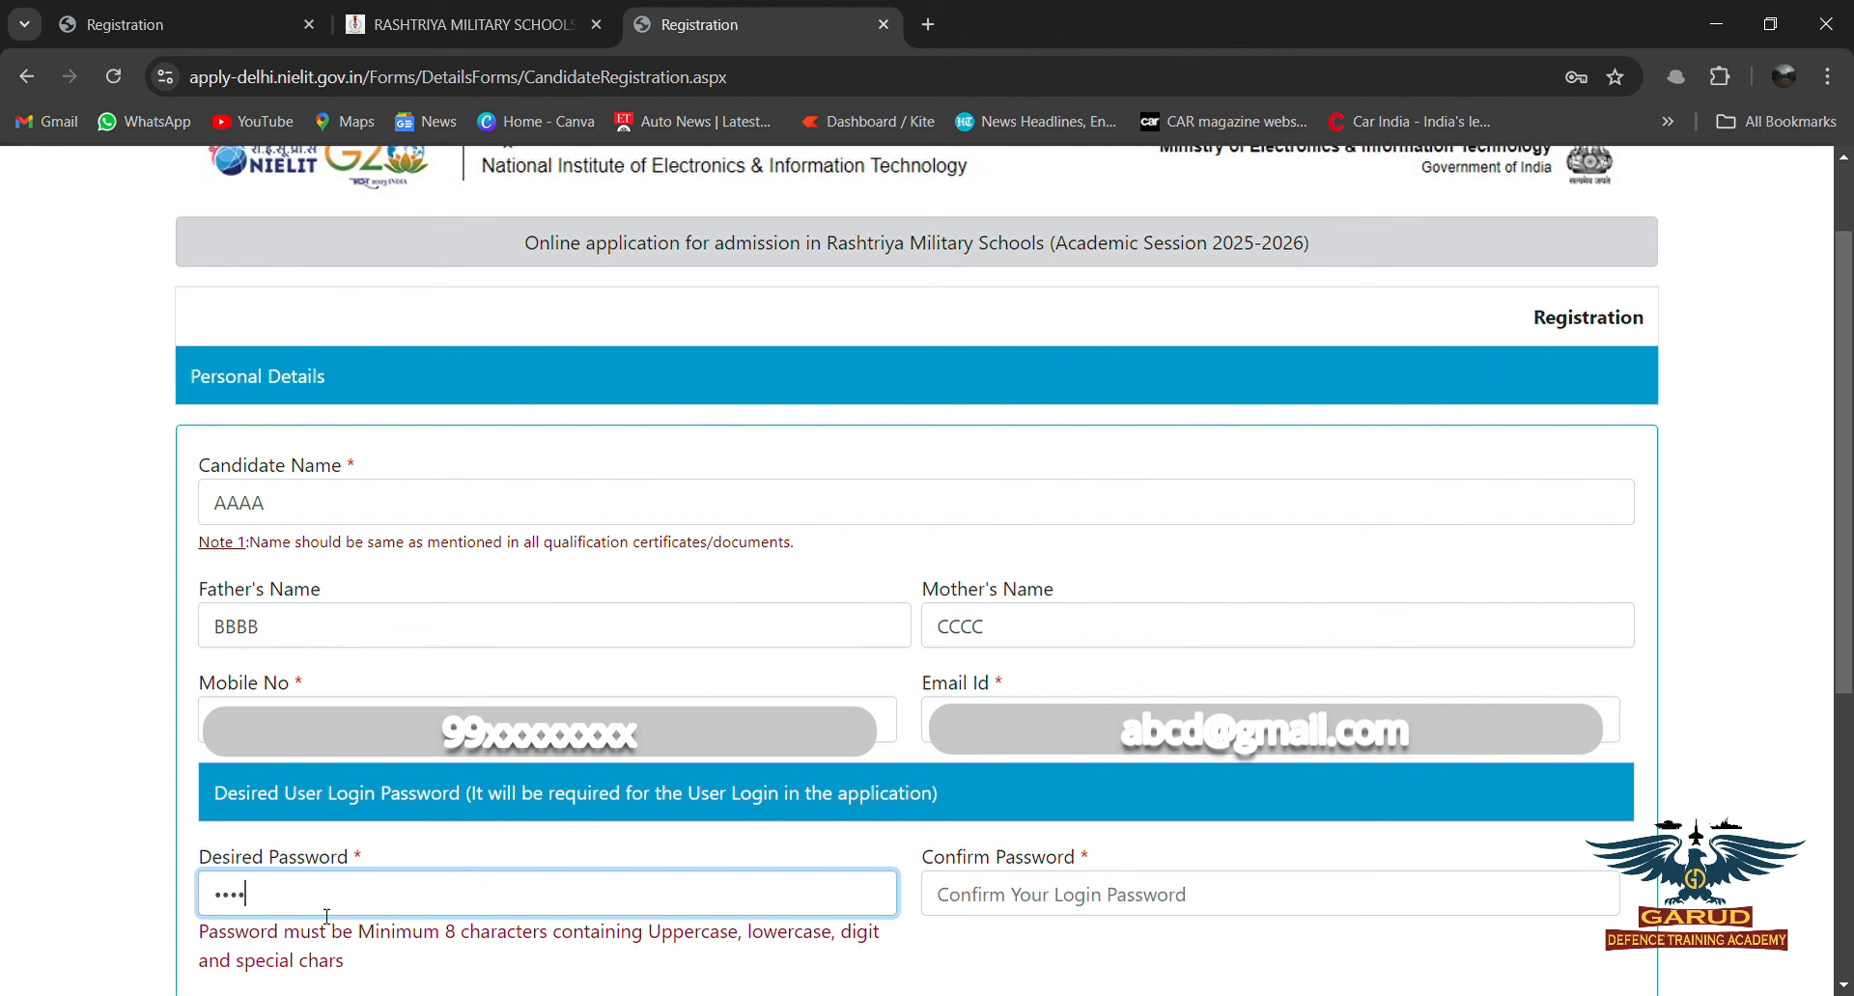
click(1005, 908)
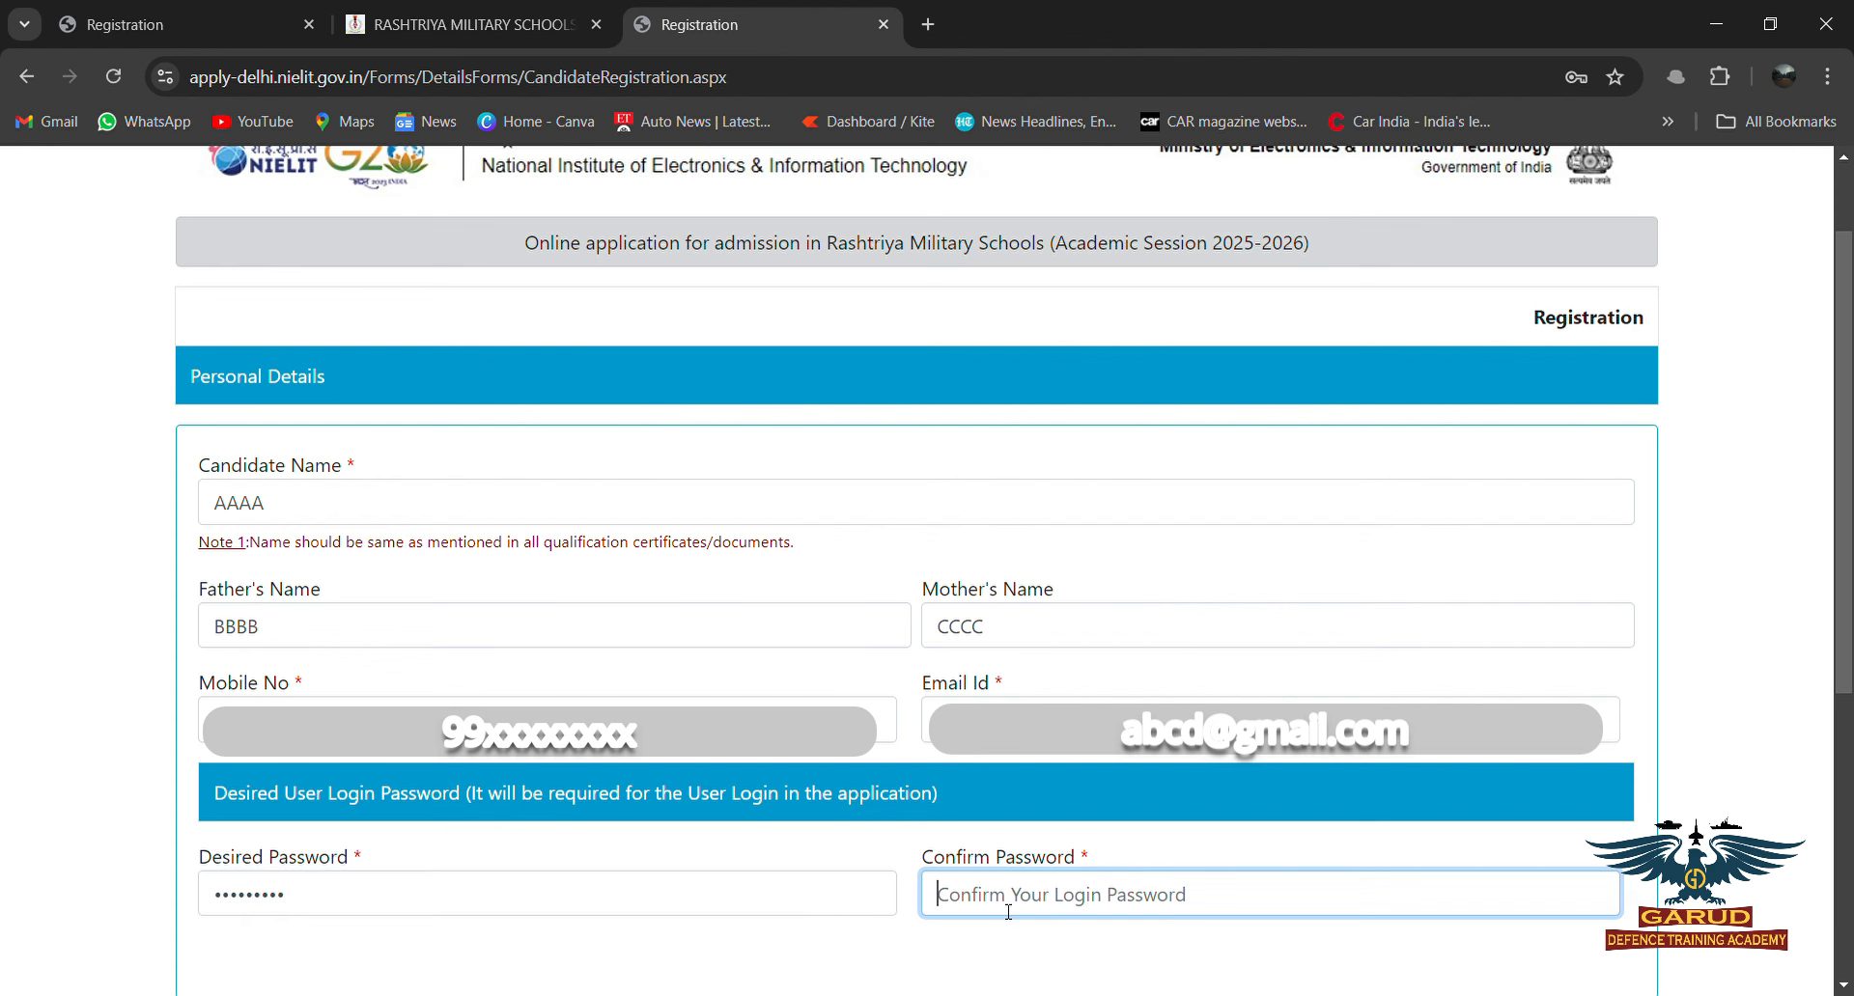
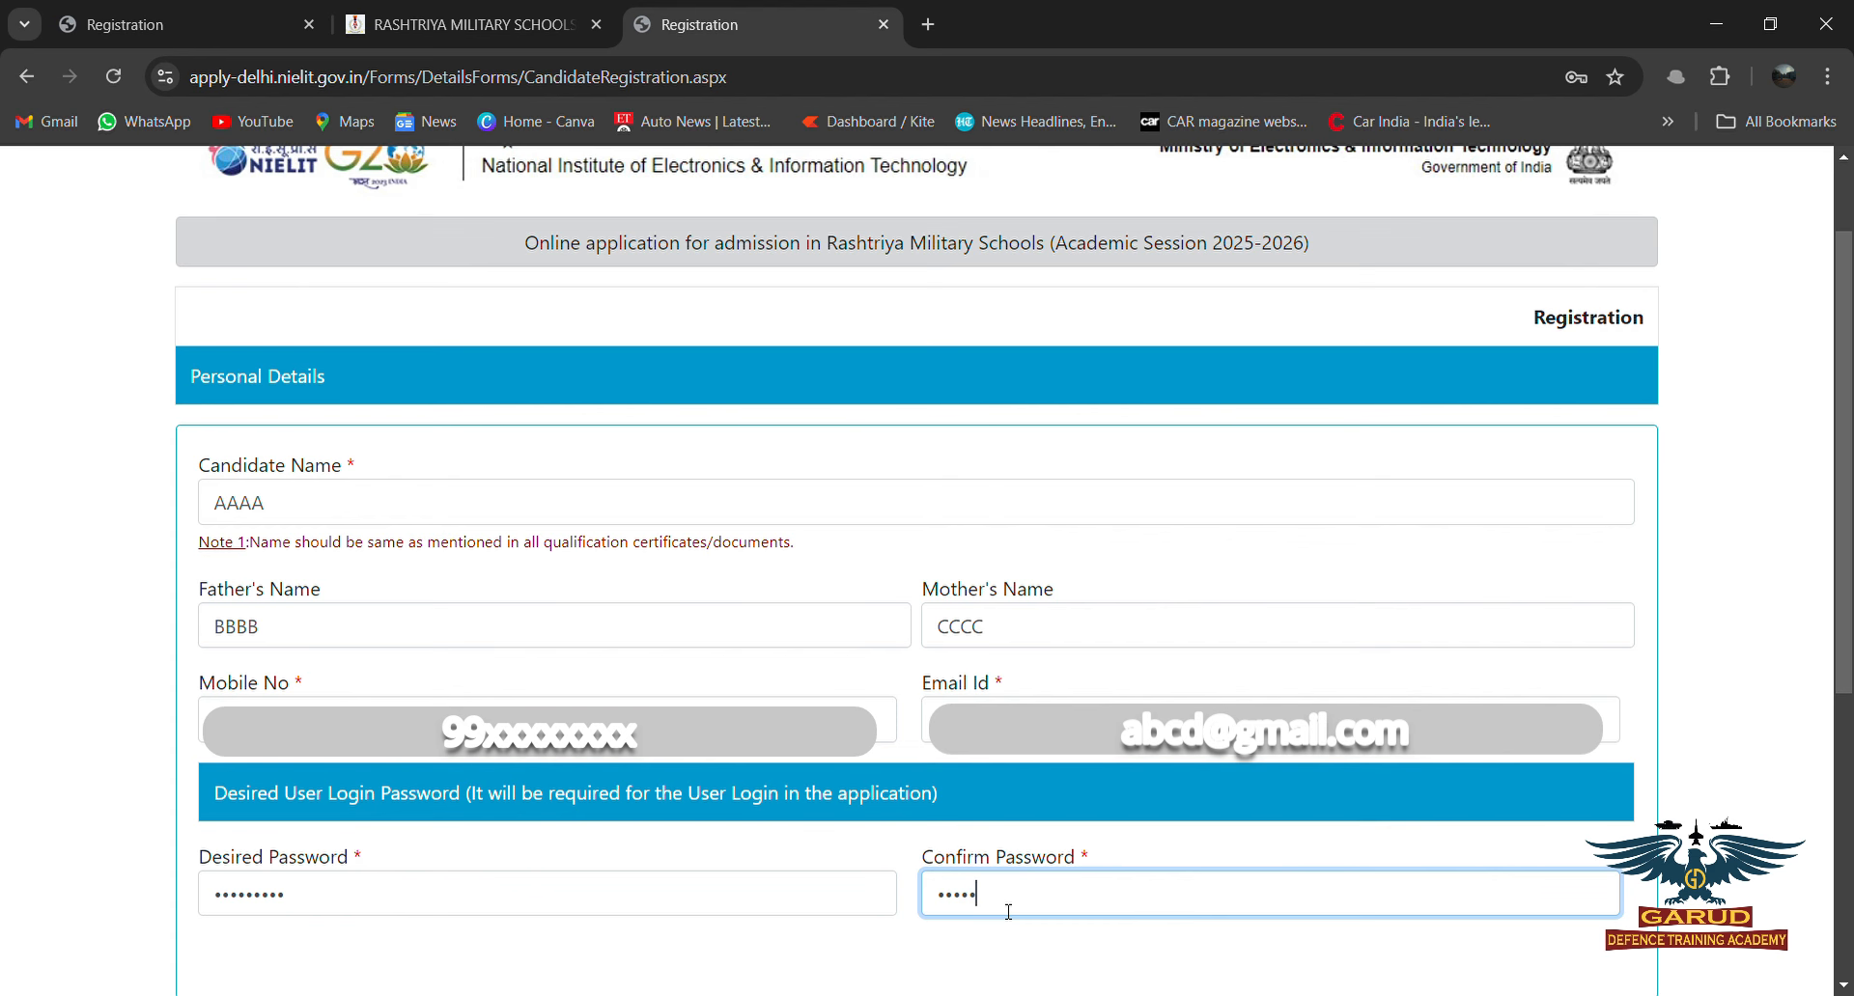
scroll(1046, 823, down, 5)
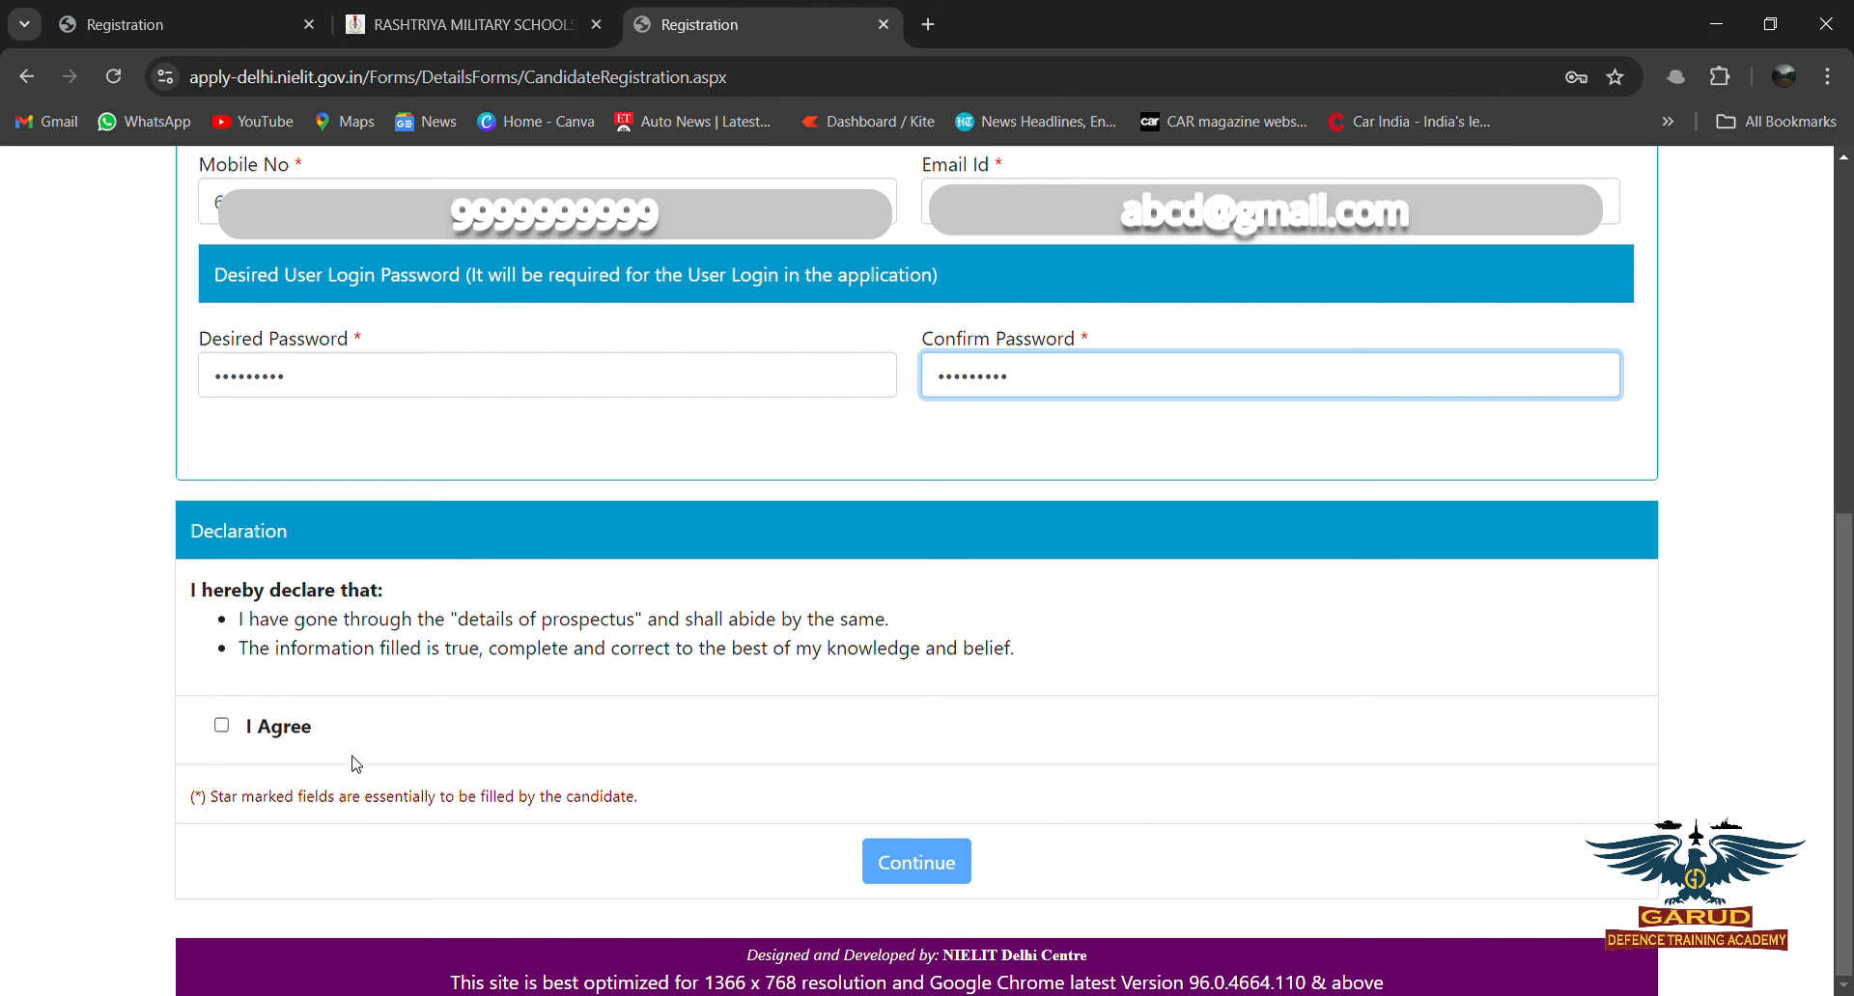
- Agree to the declaration, submit the details, and enter the mobile and e-mail OTP codes
click(221, 725)
click(905, 850)
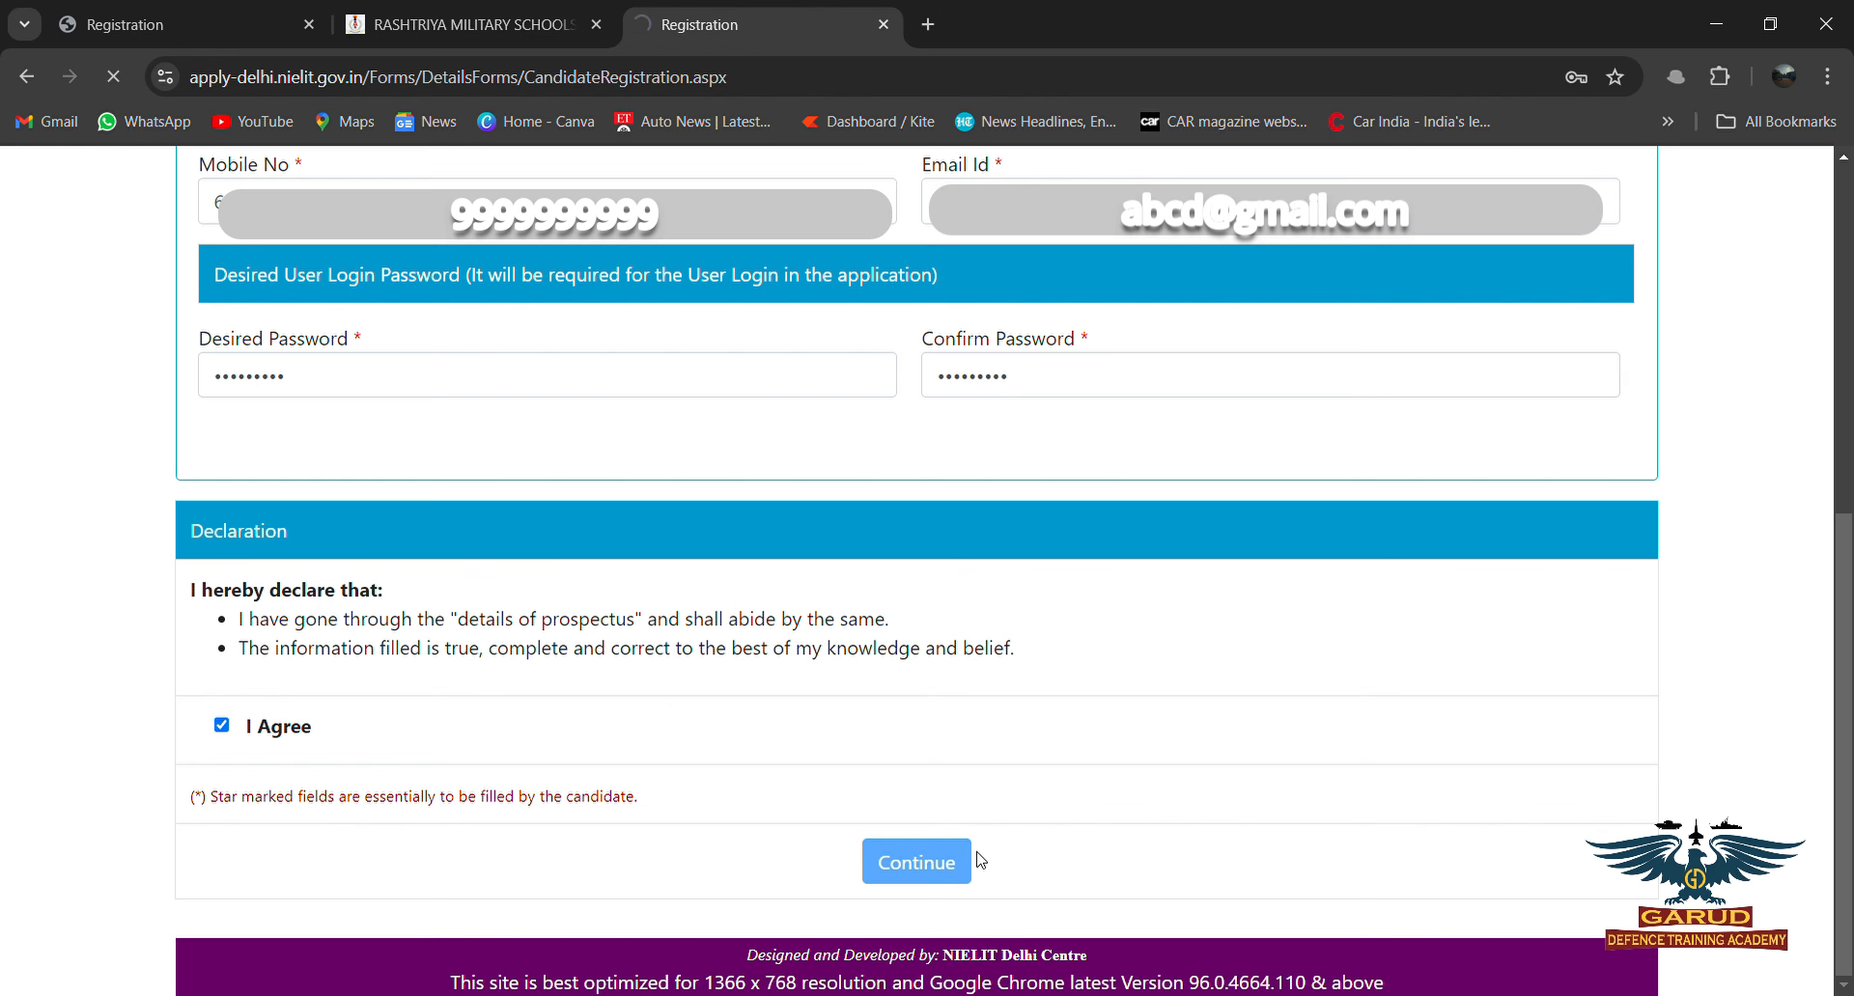
scroll(859, 681, down, 2)
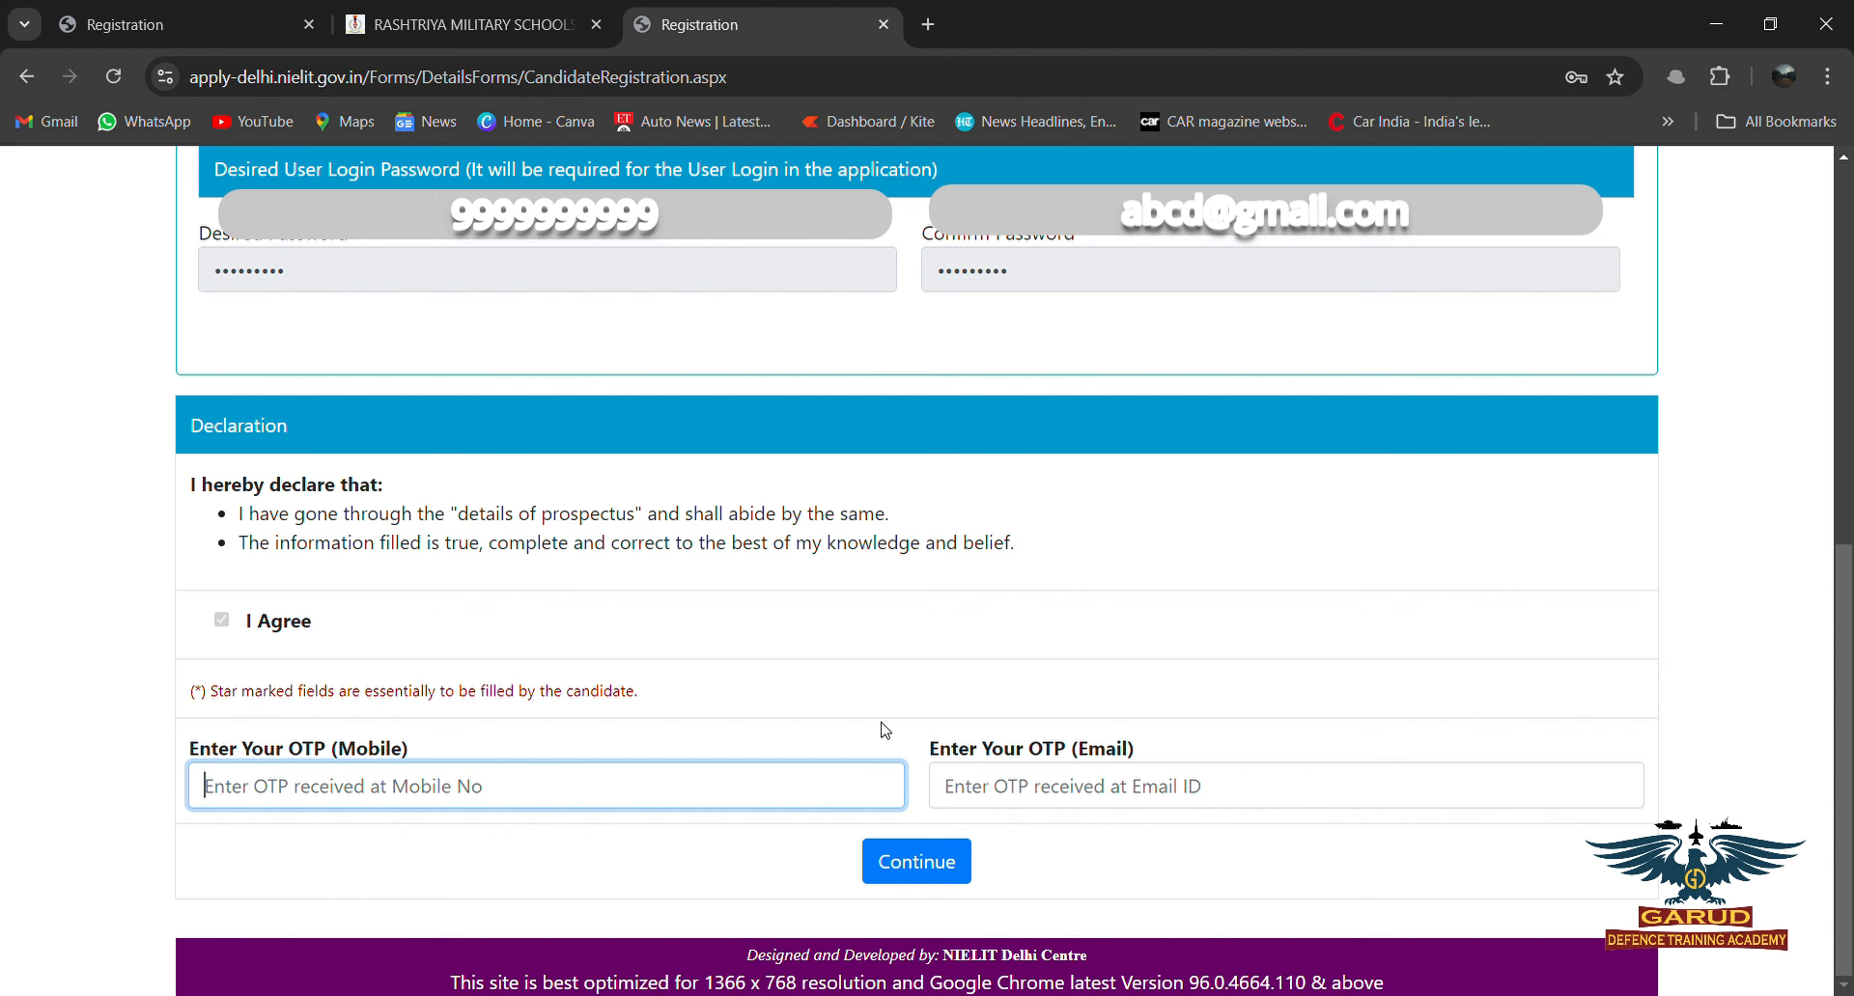
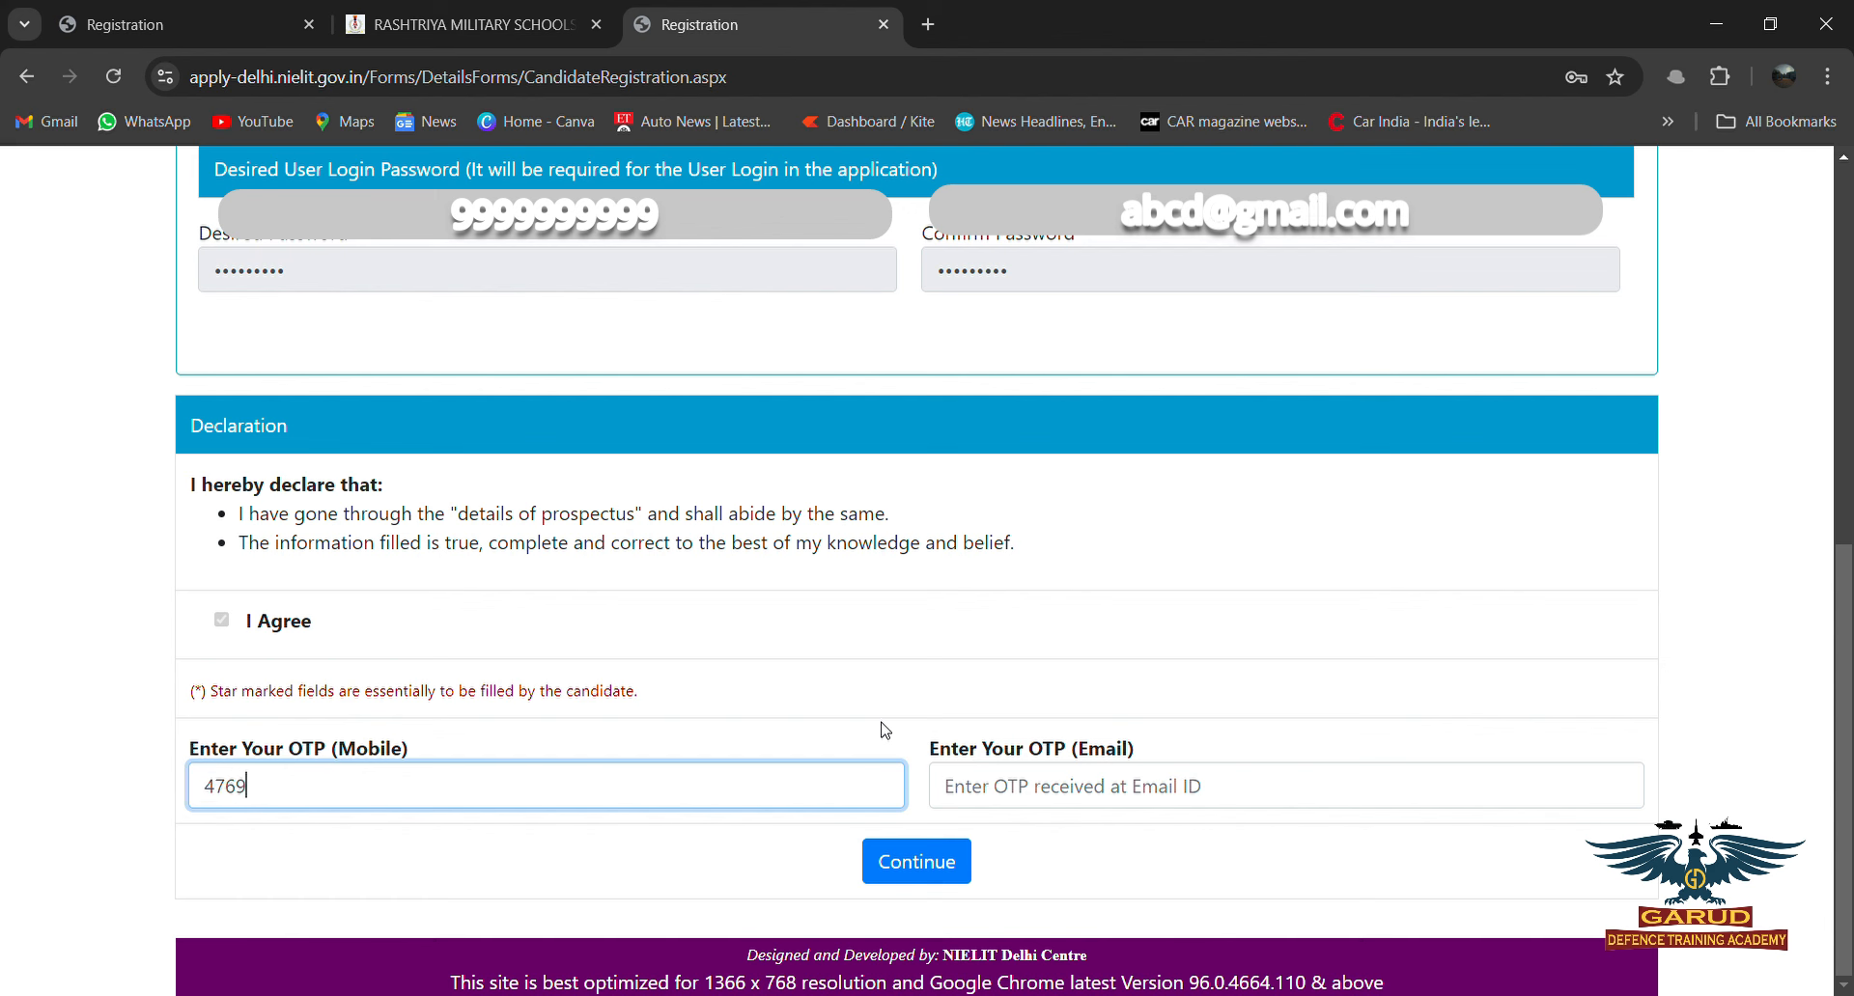
click(1059, 790)
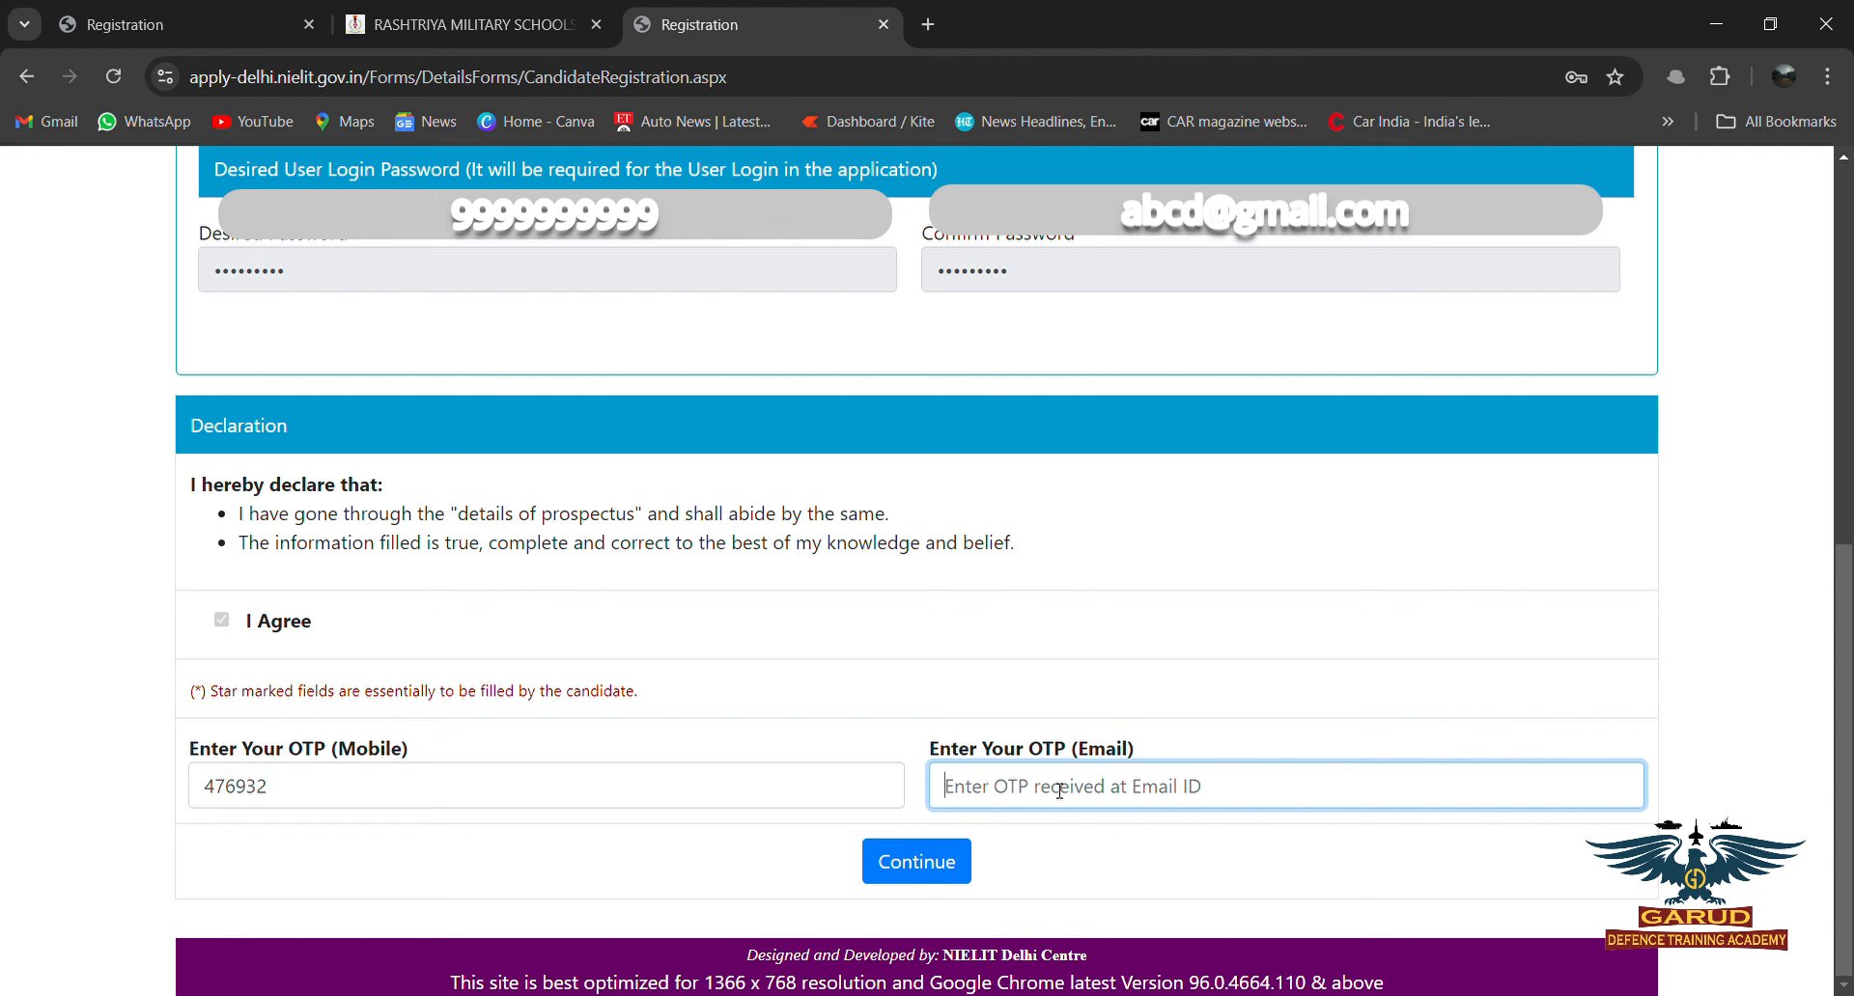
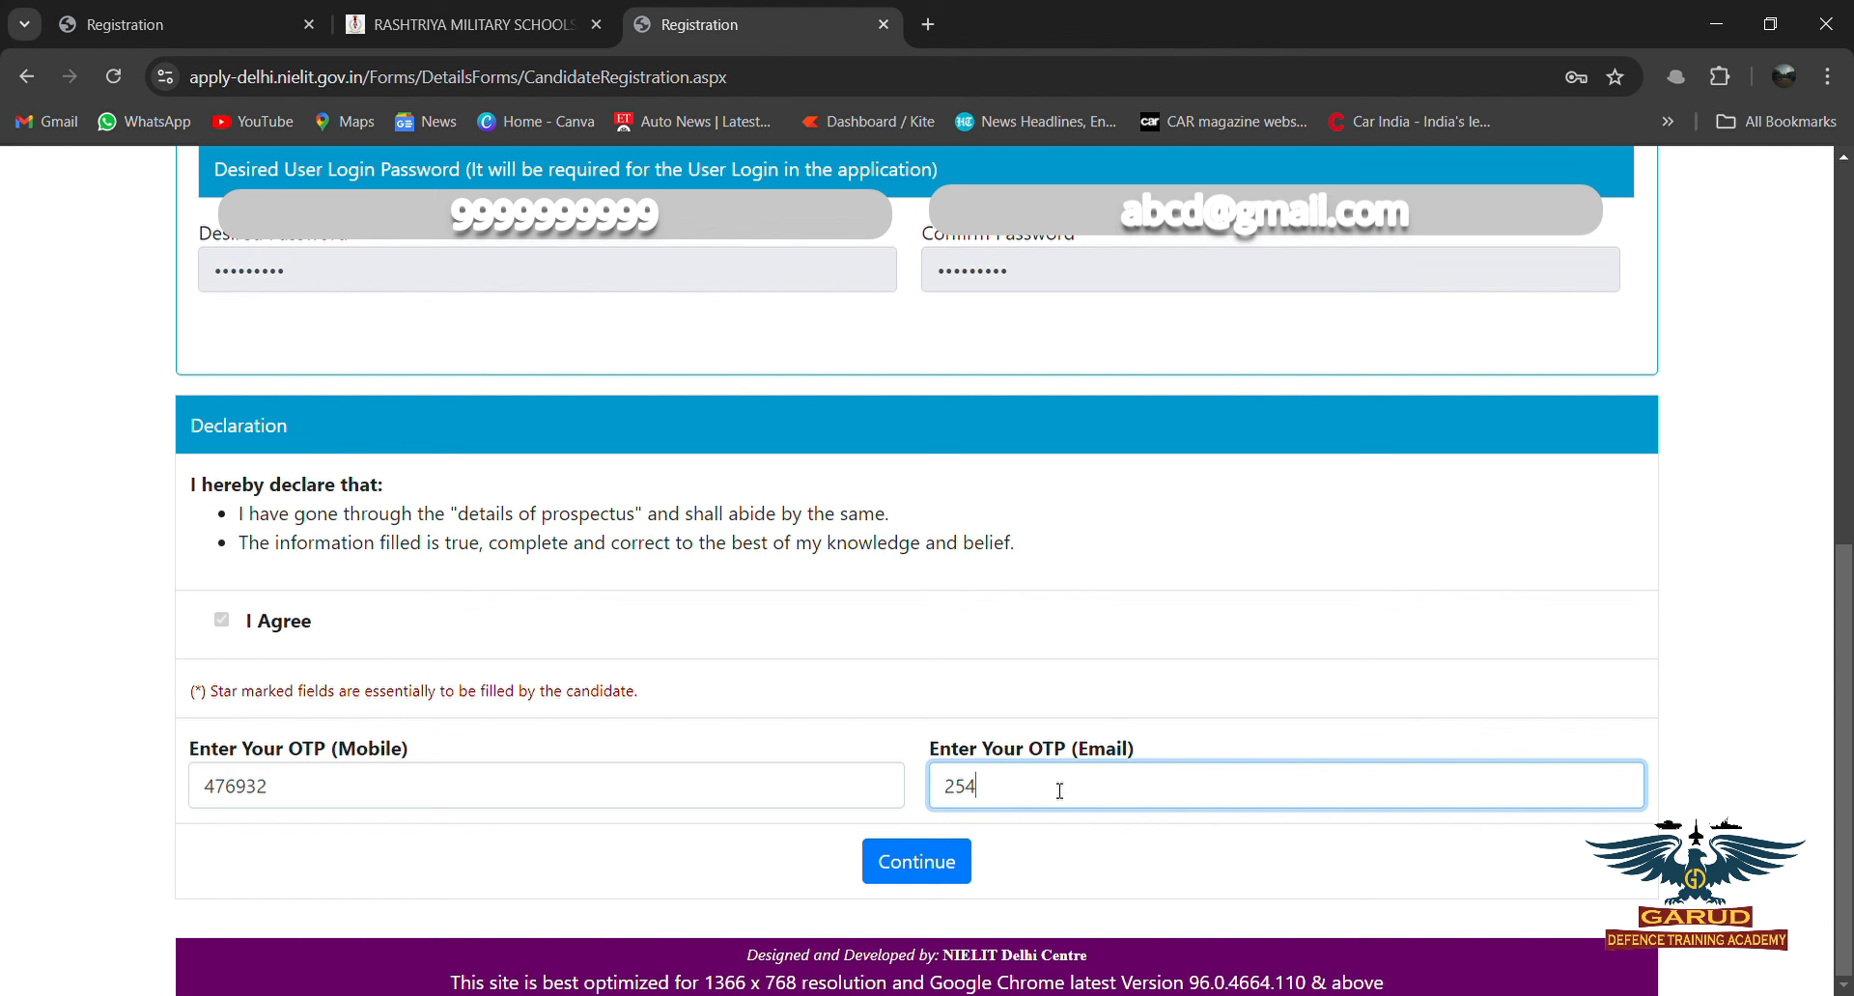
- Continue past OTP verification, enter the captcha text, and save and confirm the registration details
click(916, 862)
scroll(806, 850, down, 1)
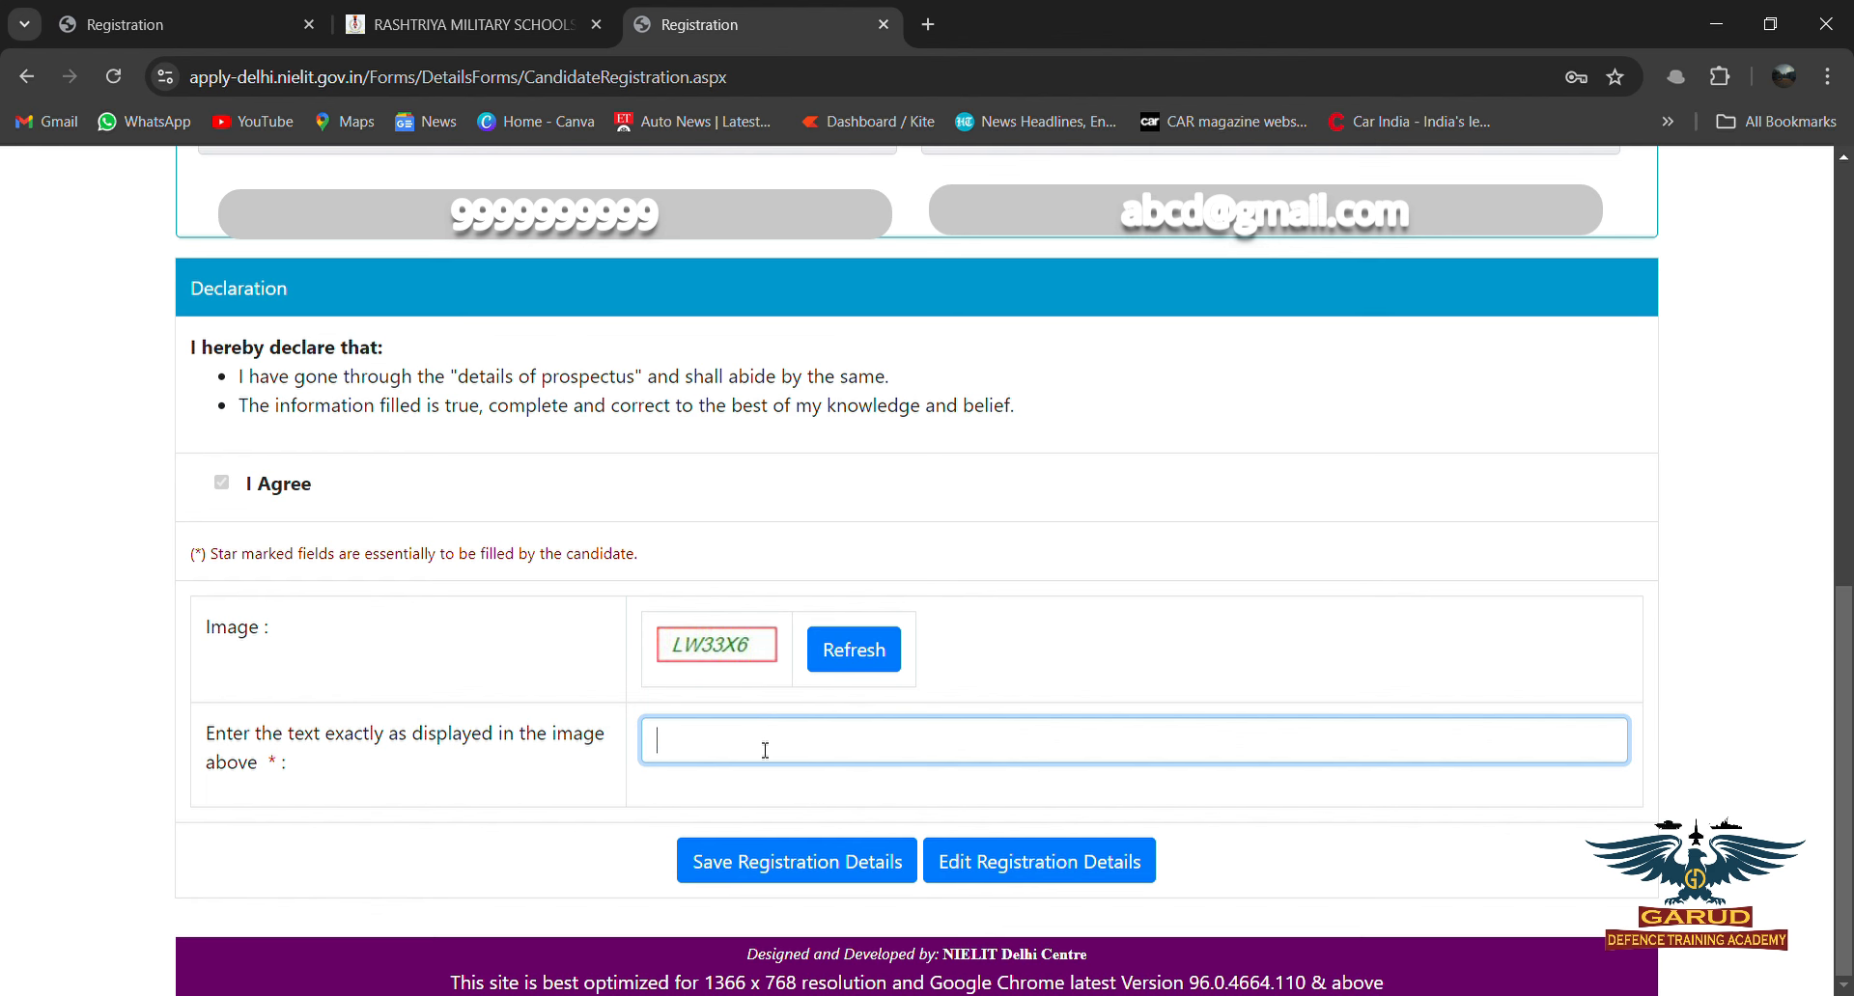
text(LW33)
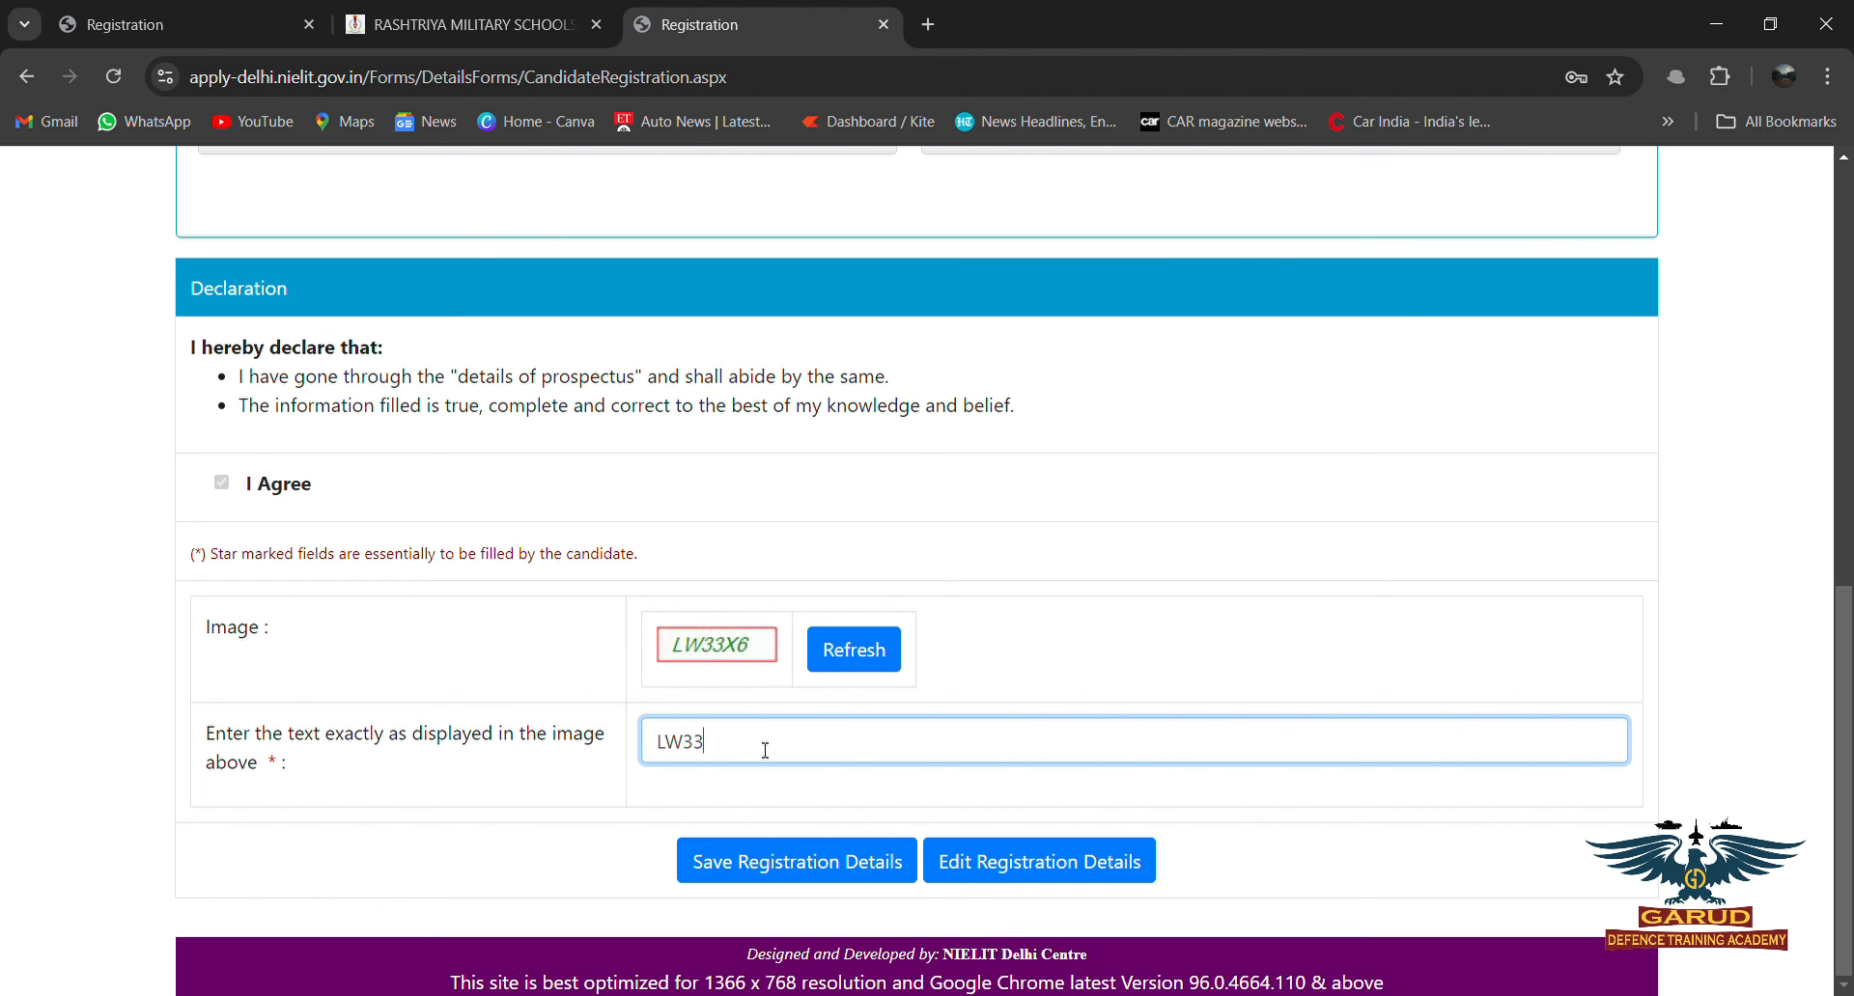
text(X6)
click(850, 873)
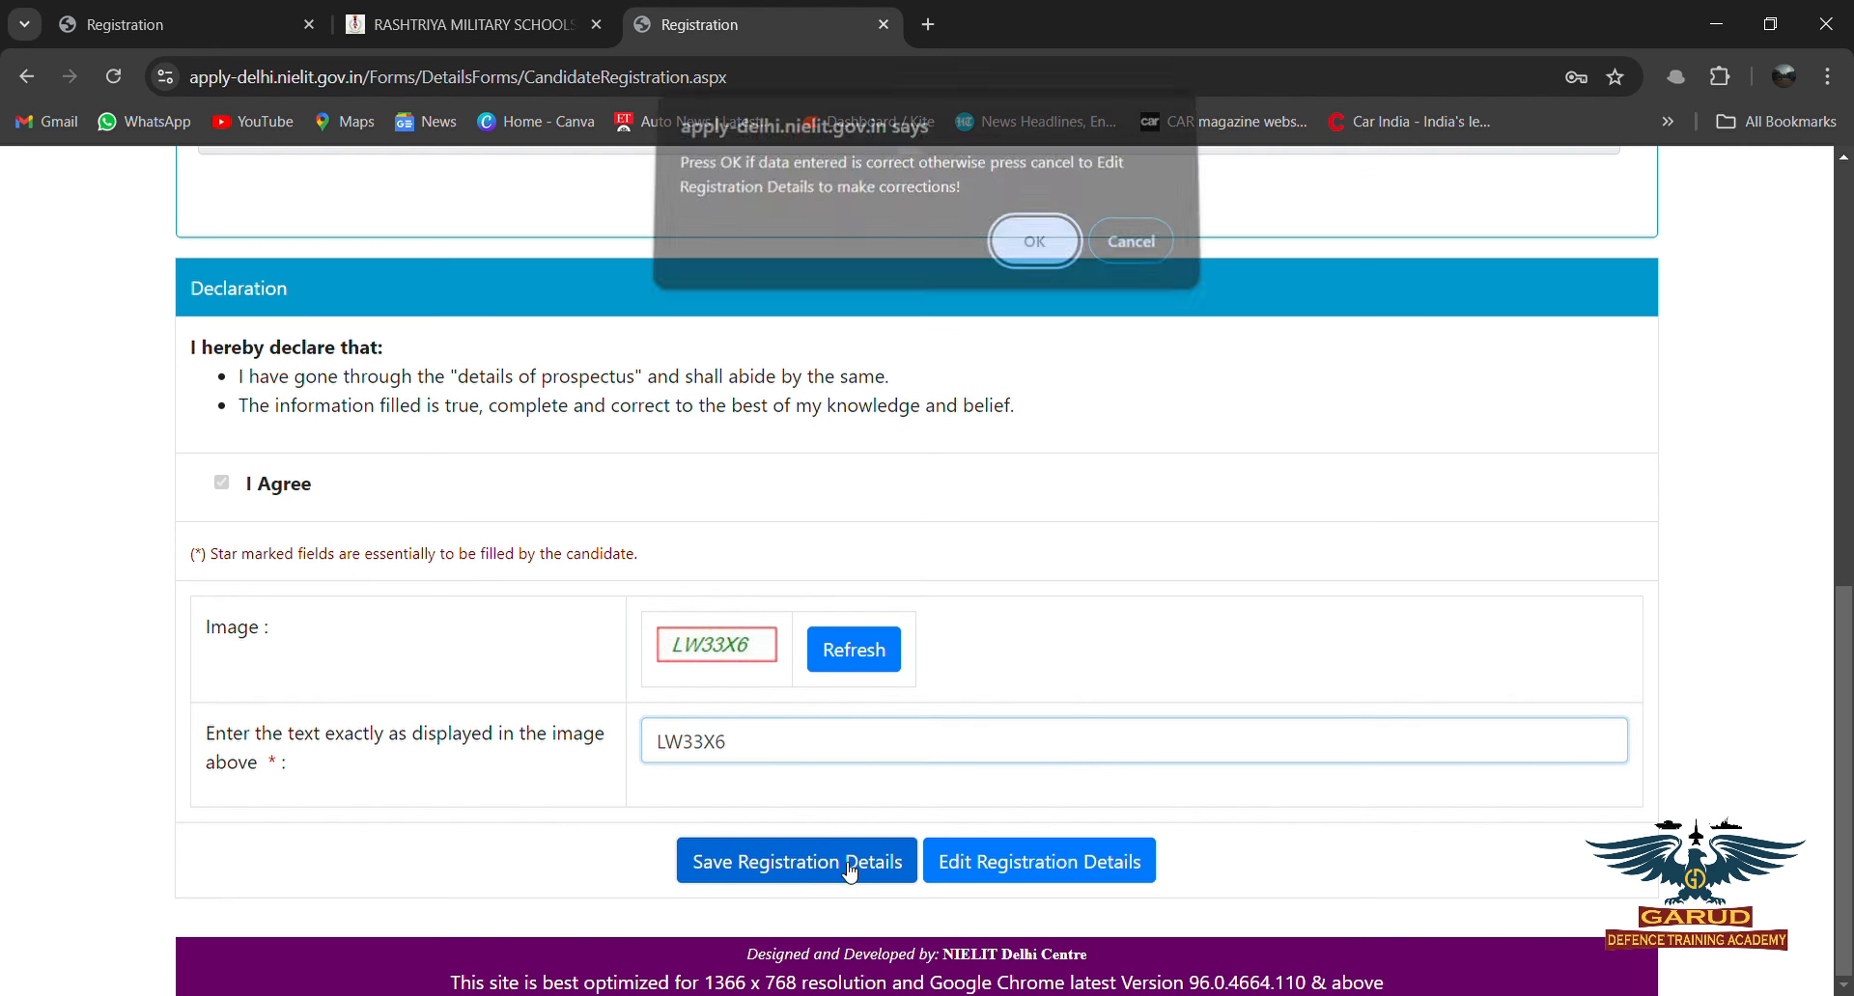
click(1029, 274)
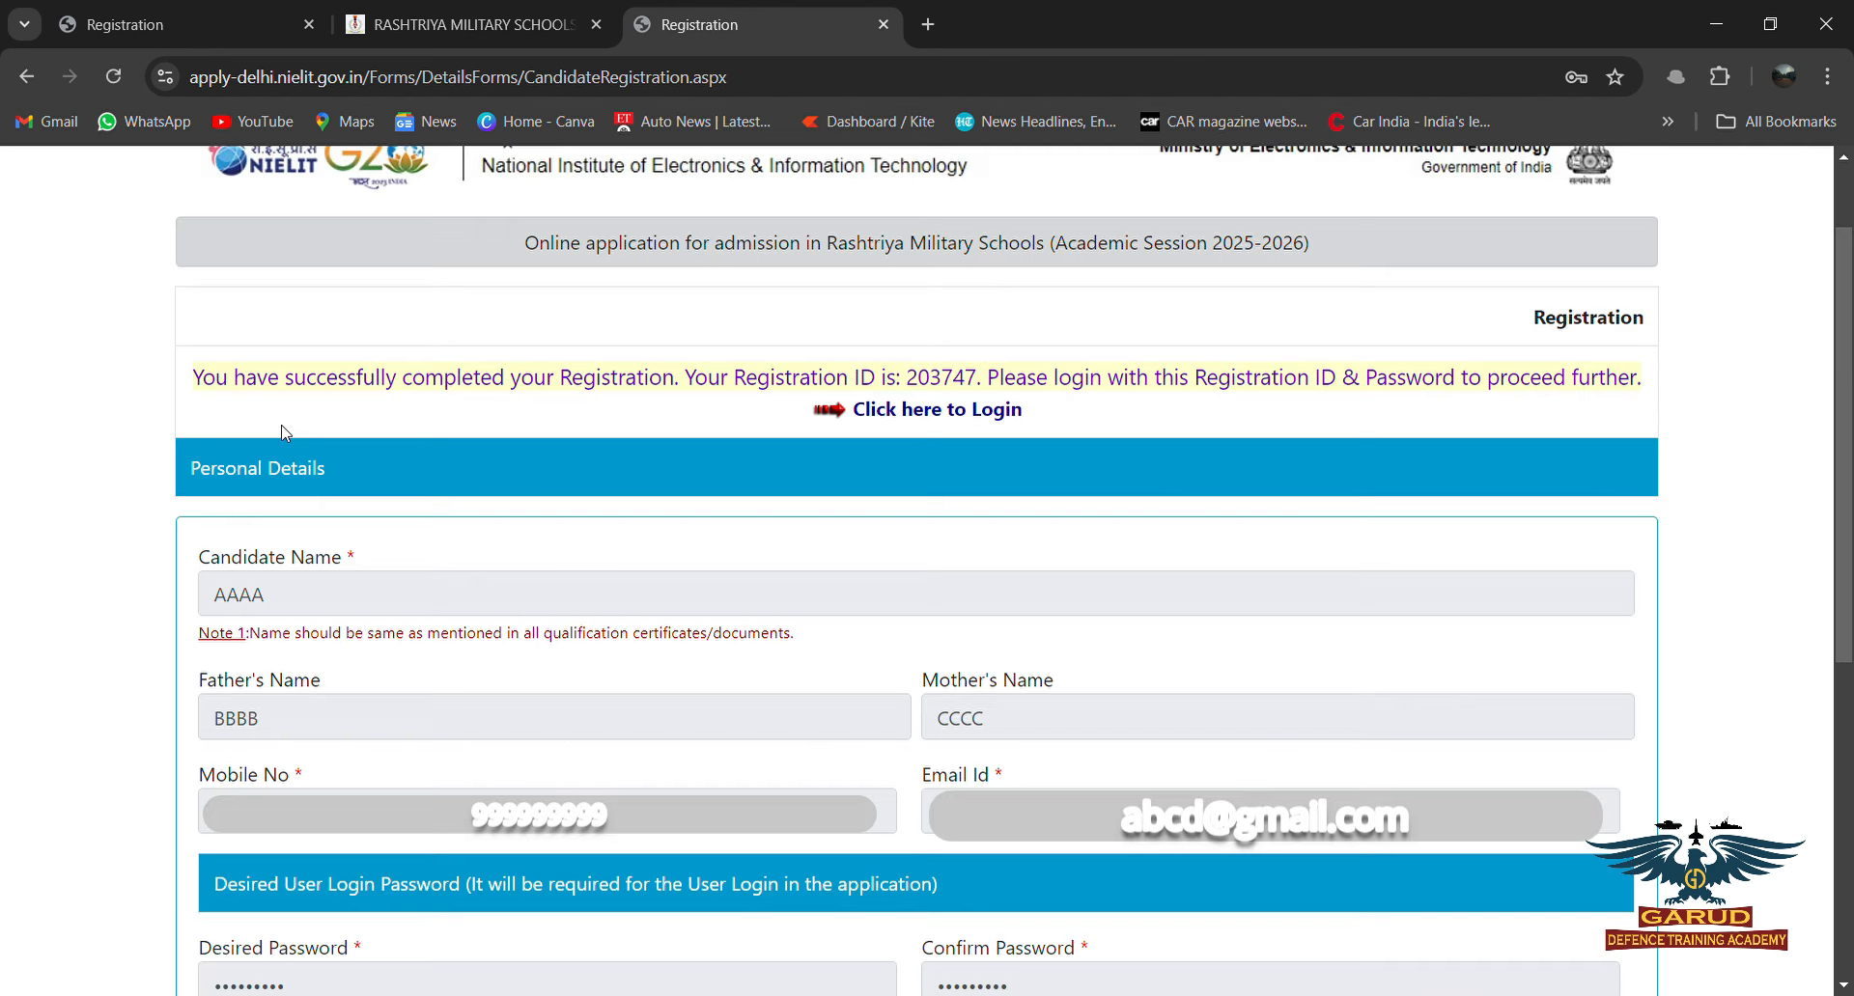
- Highlight the issued Registration ID, then go to the candidate login page
drag(271, 387, 985, 380)
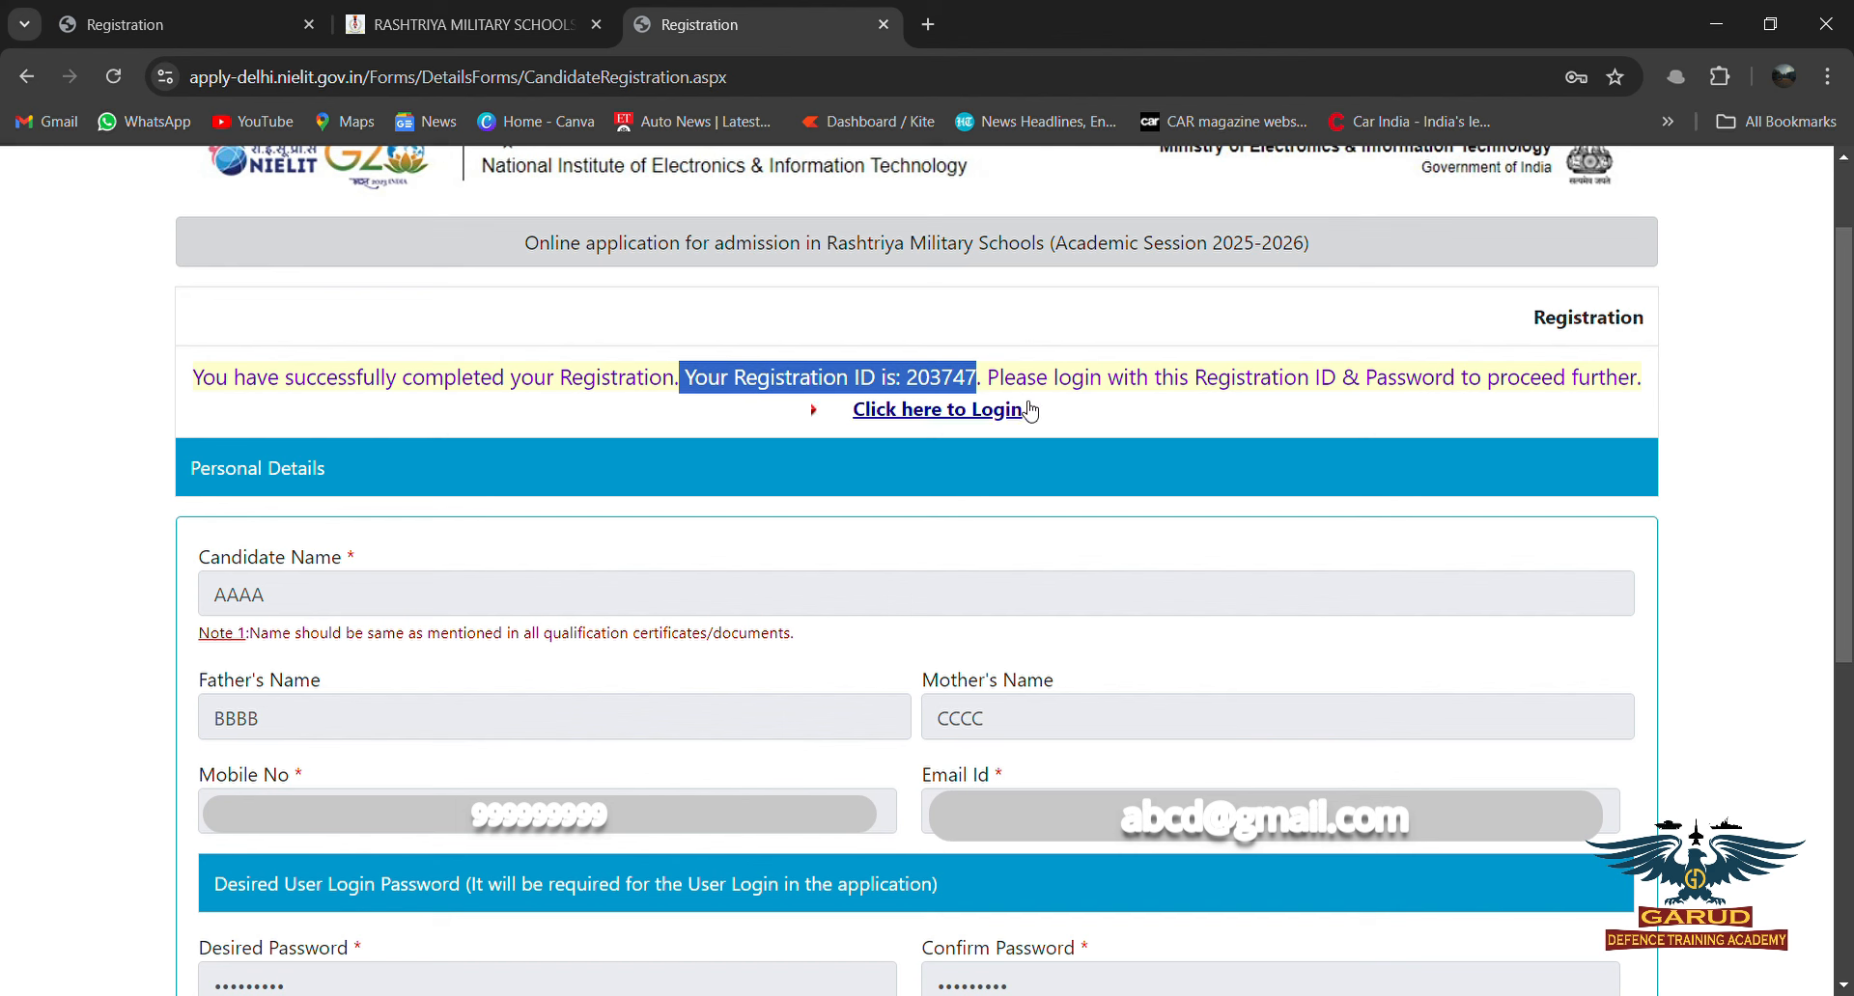
click(971, 420)
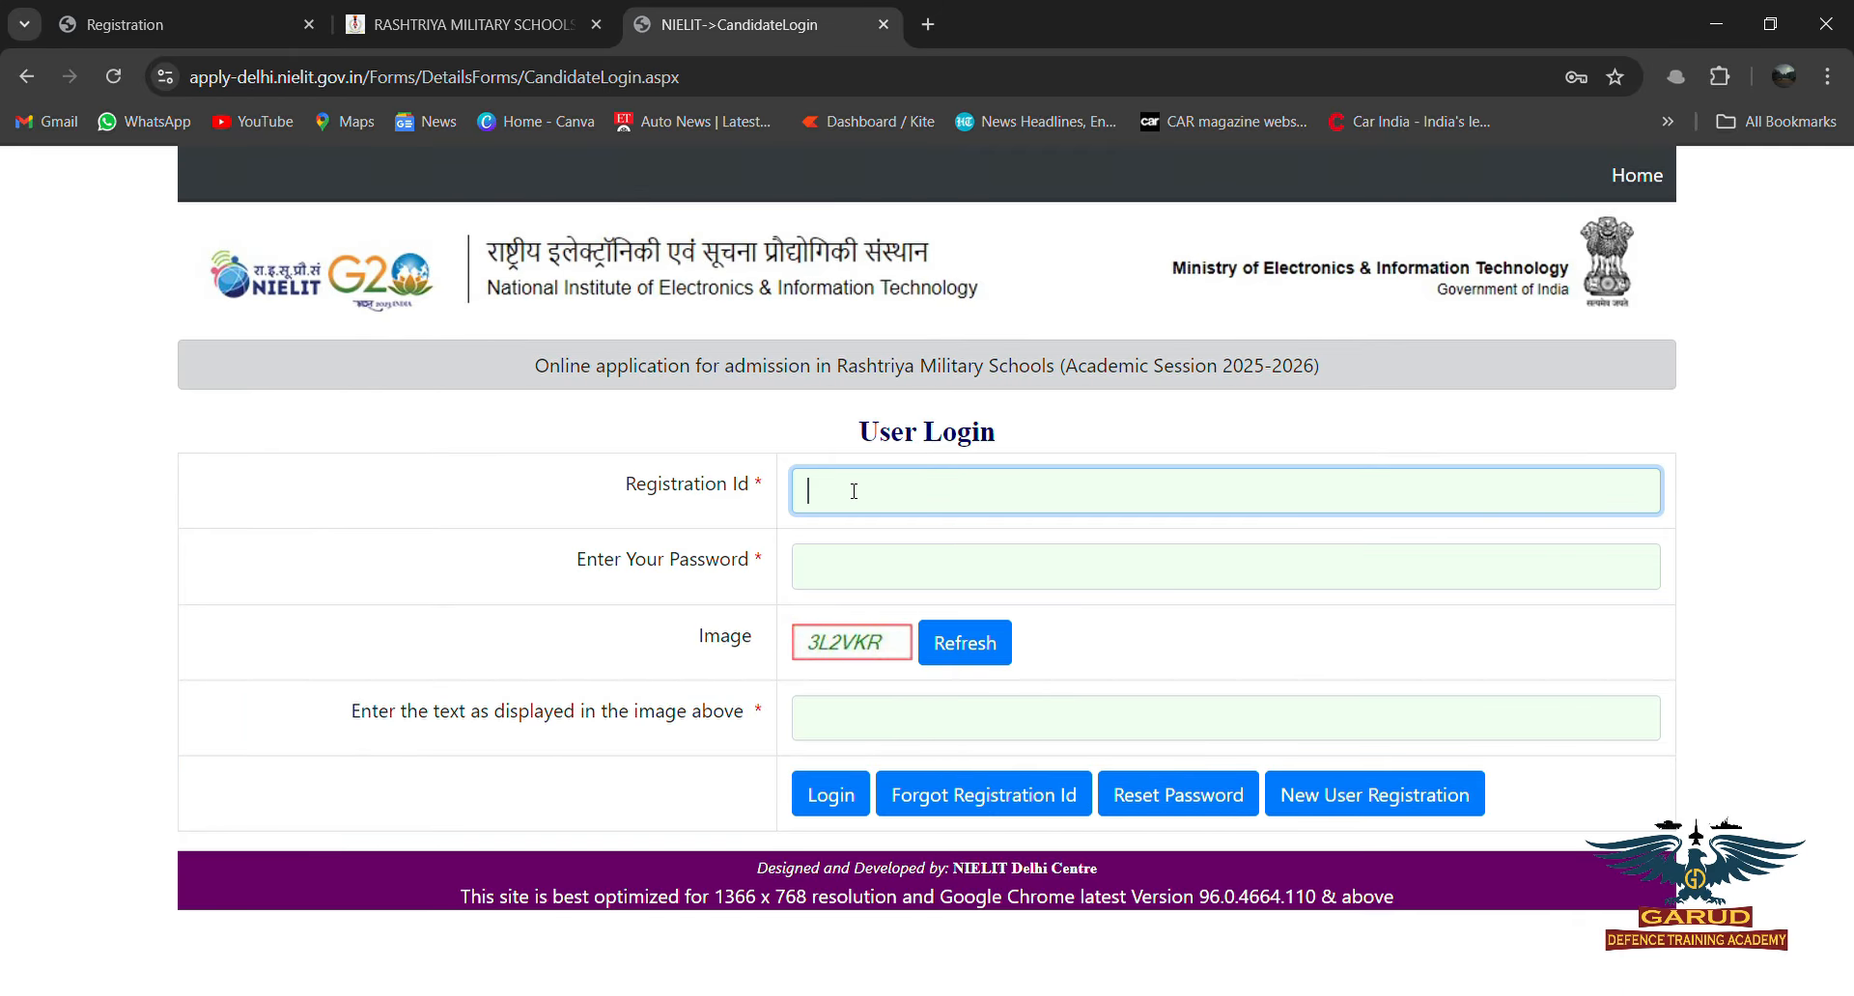
- Fill in the Registration Id, account password and captcha text on the User Login page
click(947, 584)
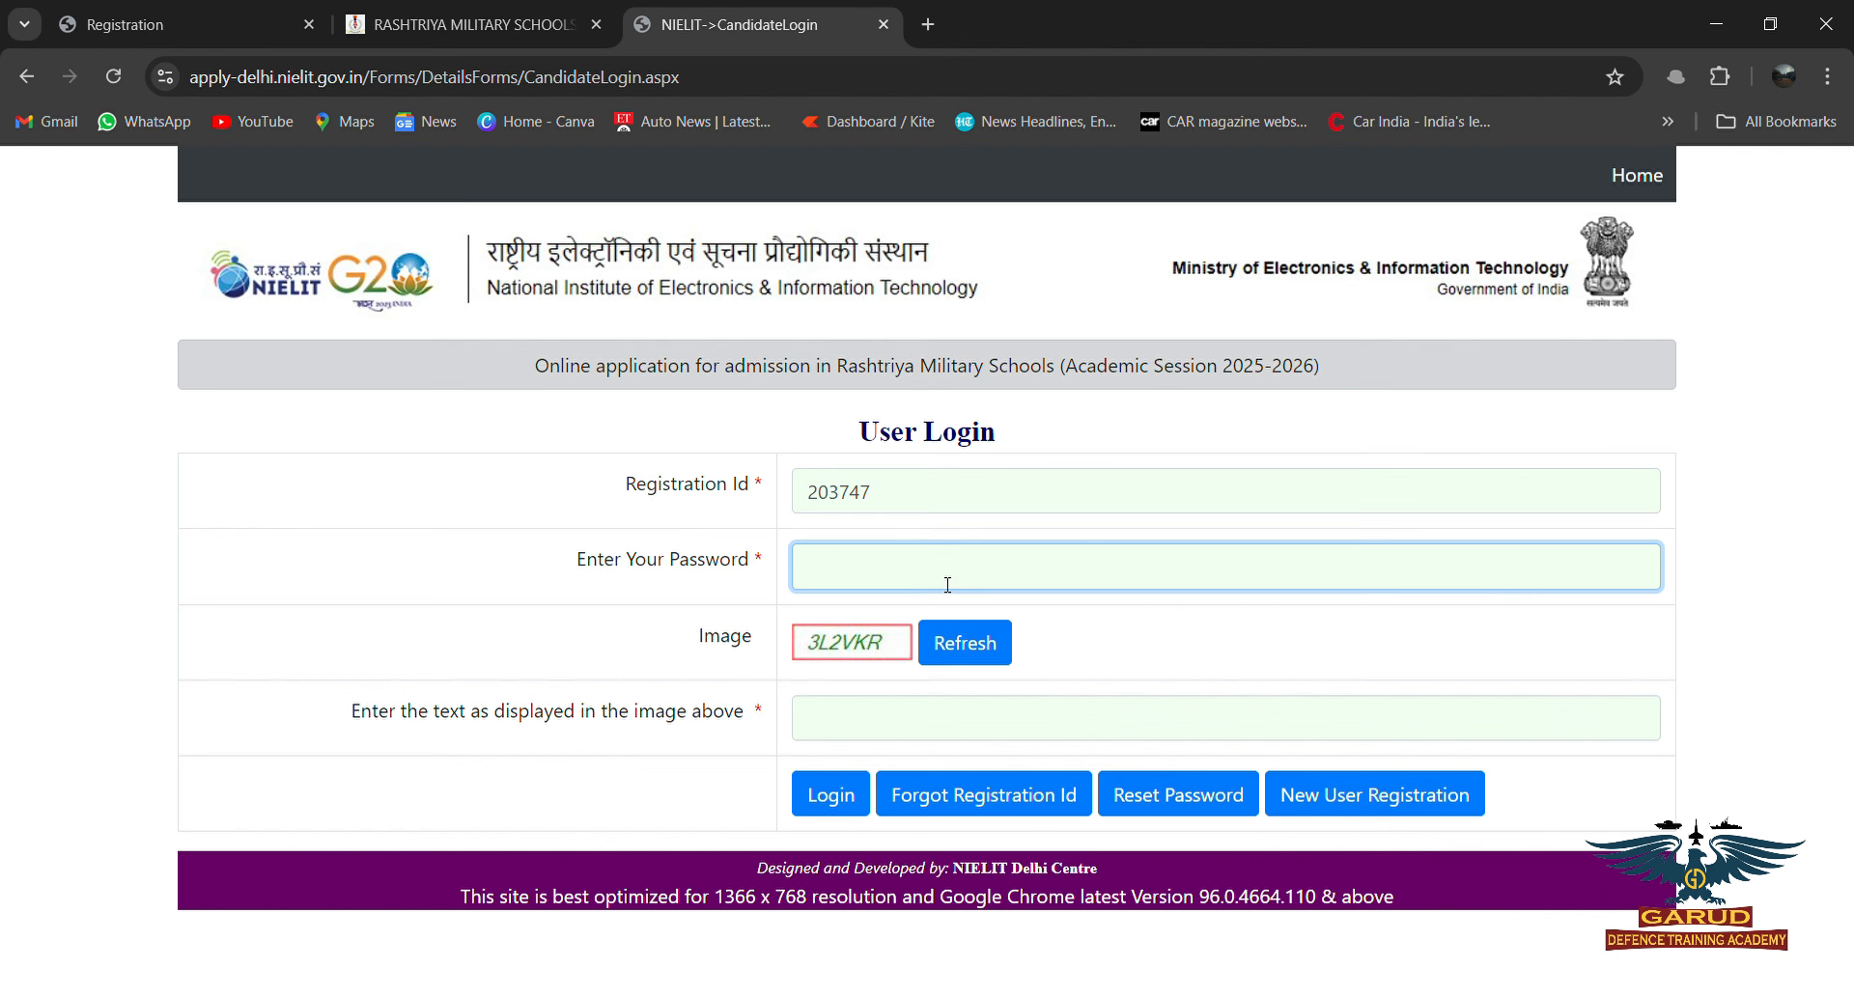
text(*******)
click(935, 737)
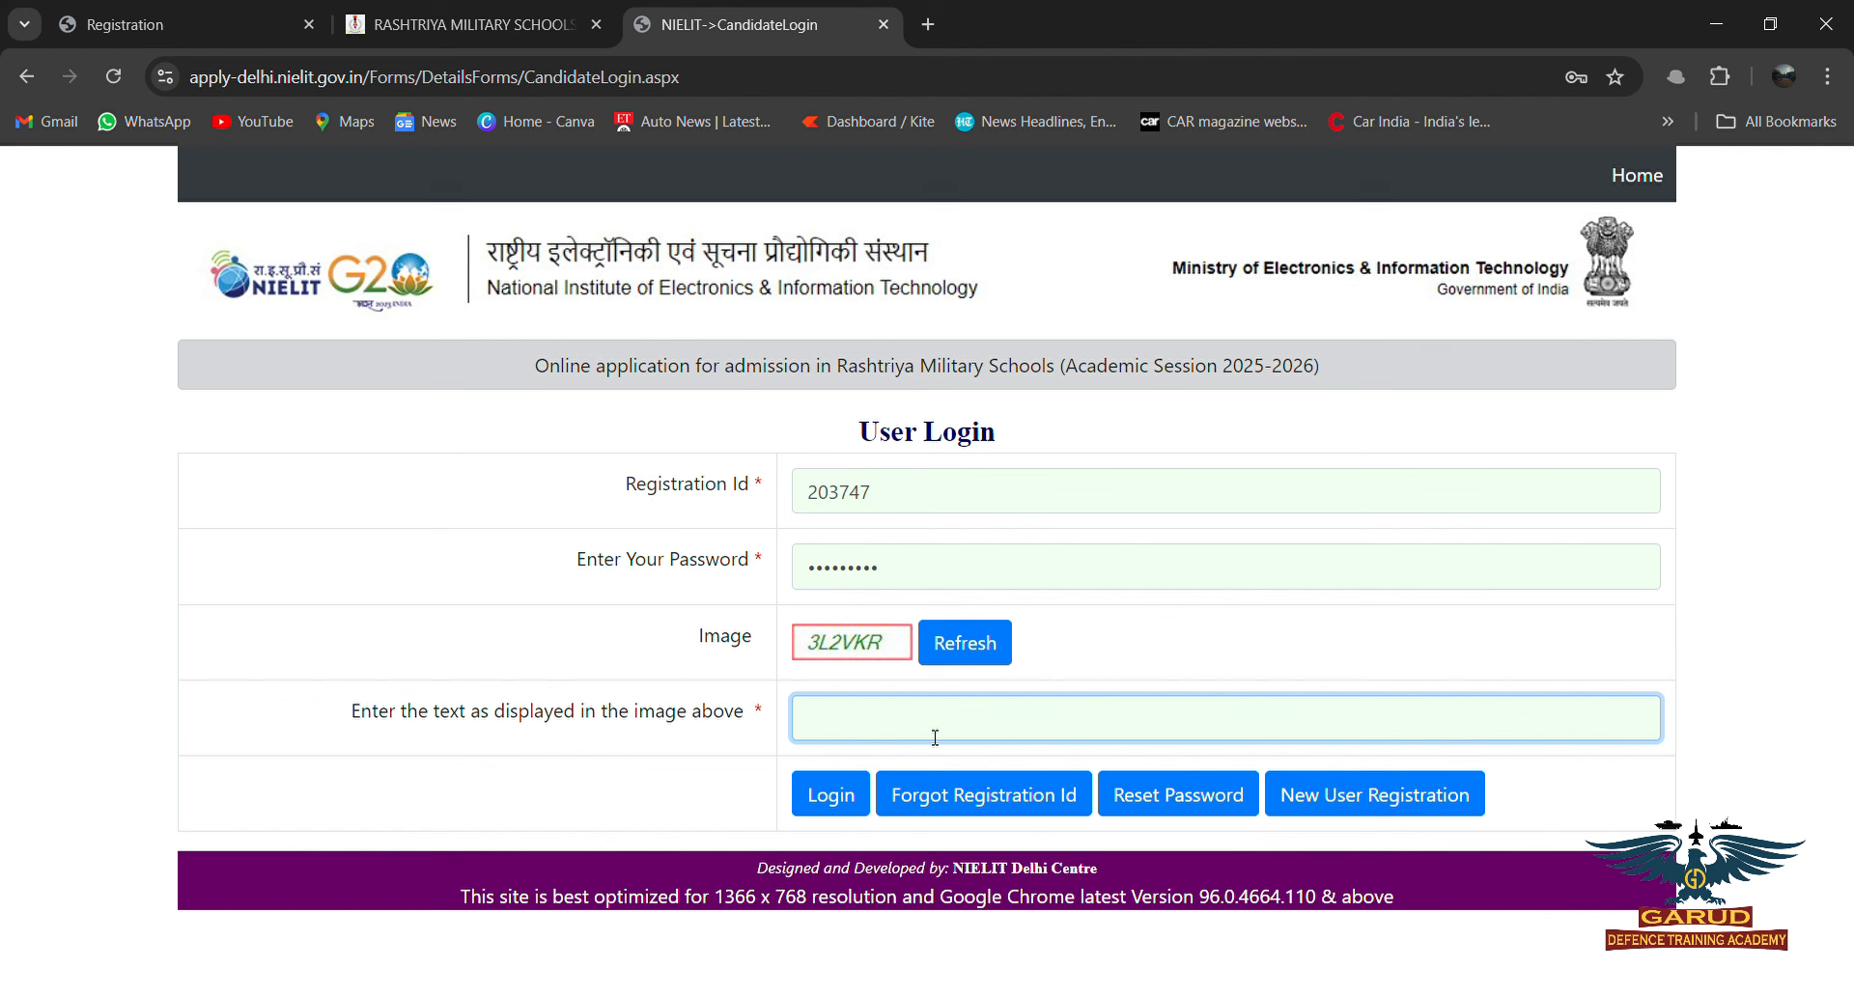
text(3L2VKR)
- Log in and highlight the Registration Id and Application No on the STEP-1 form
click(836, 813)
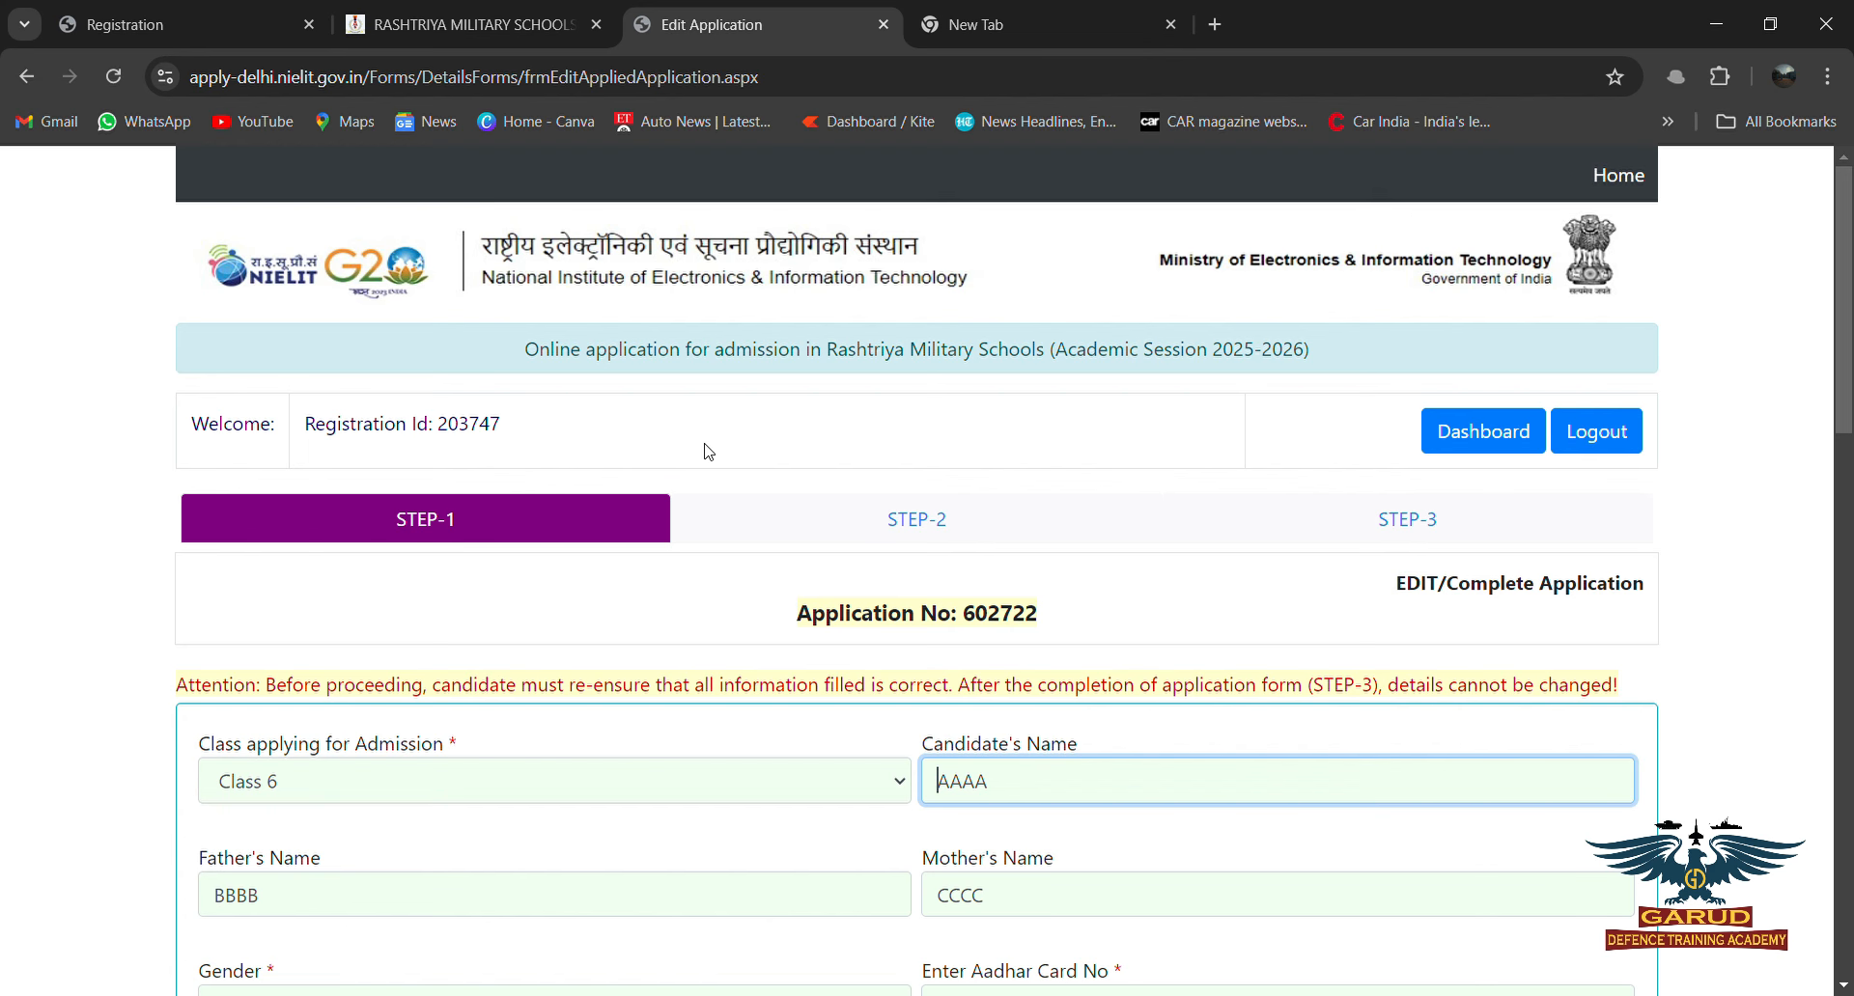
scroll(708, 452, down, 1)
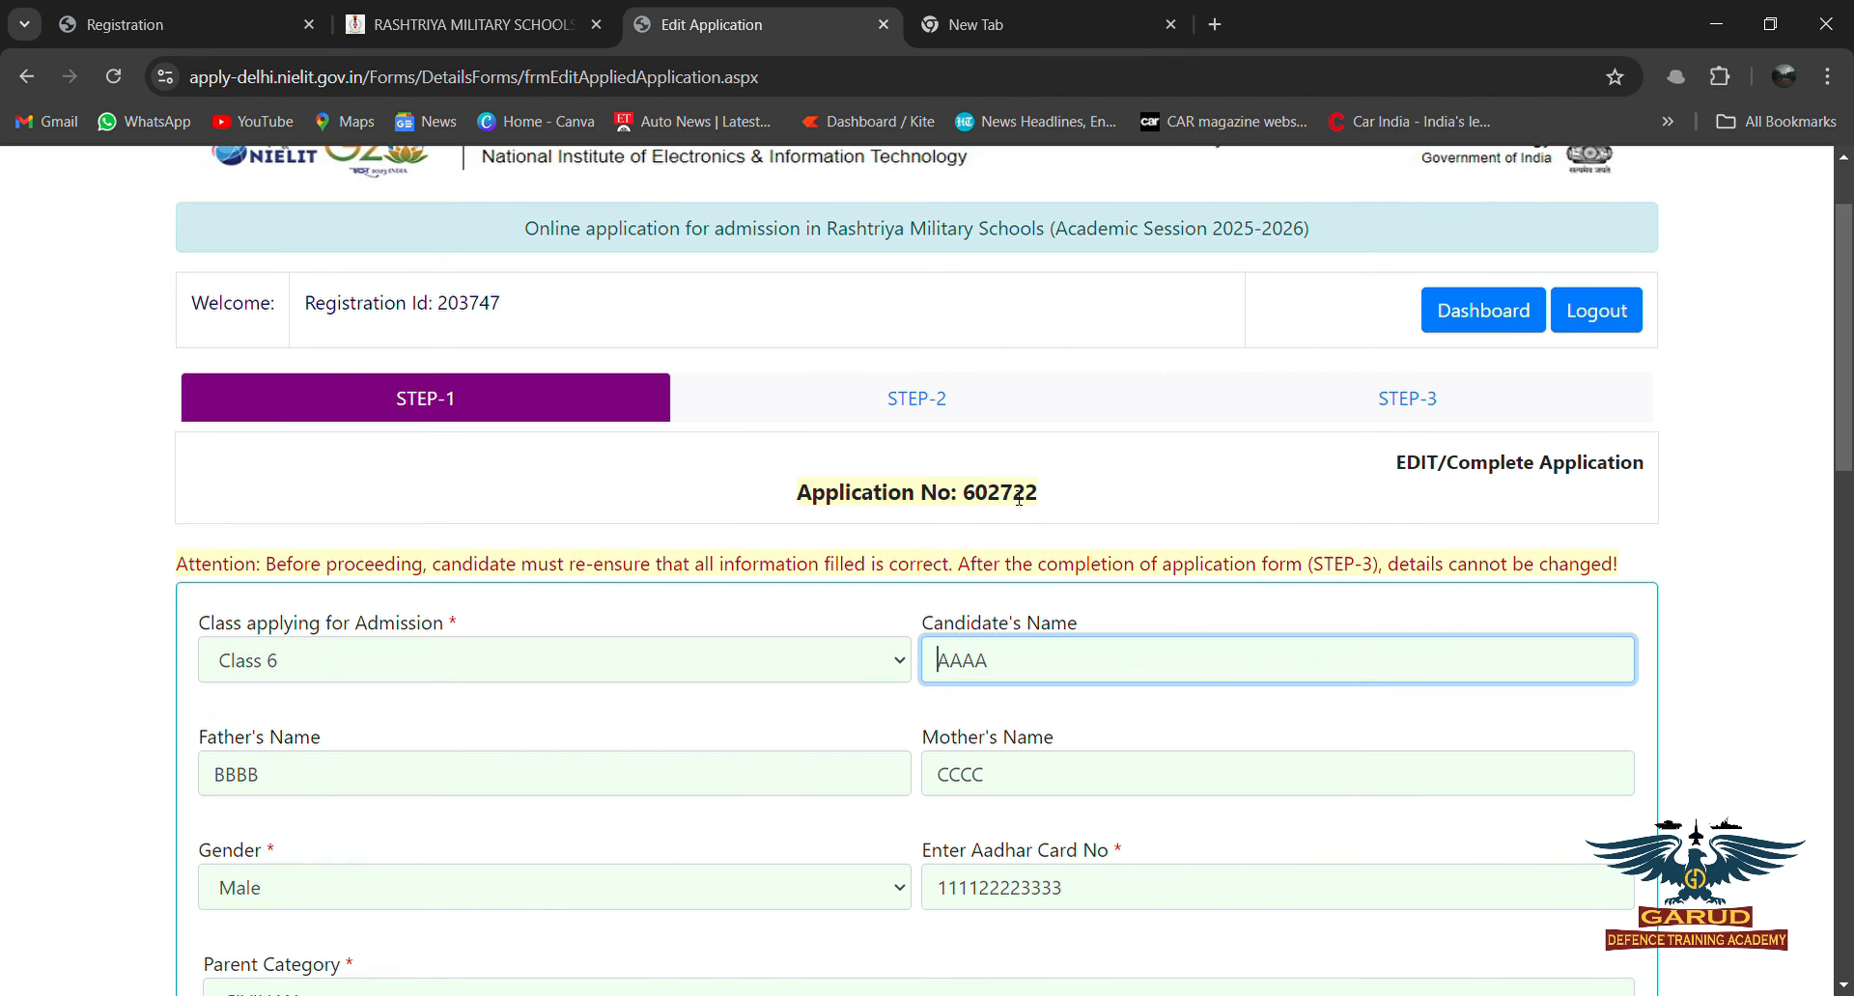
drag(309, 303, 519, 305)
drag(796, 493, 1043, 493)
scroll(526, 649, down, 1)
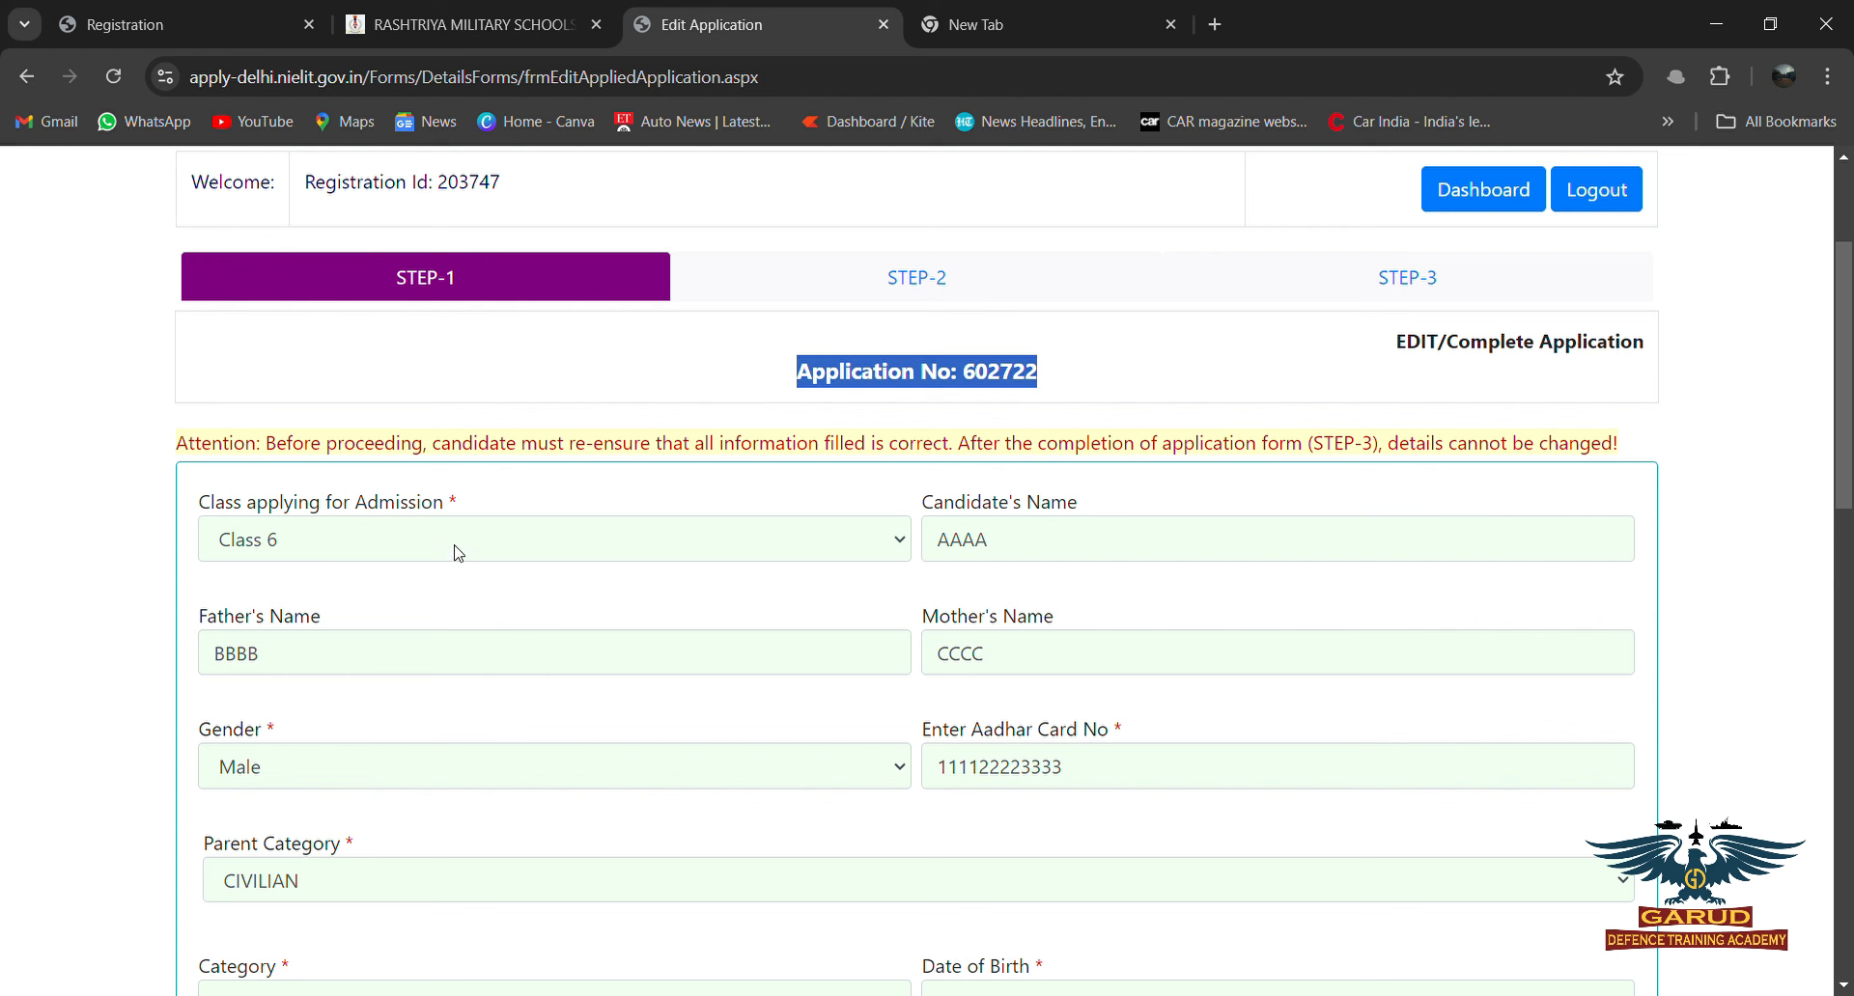
click(463, 653)
click(1099, 531)
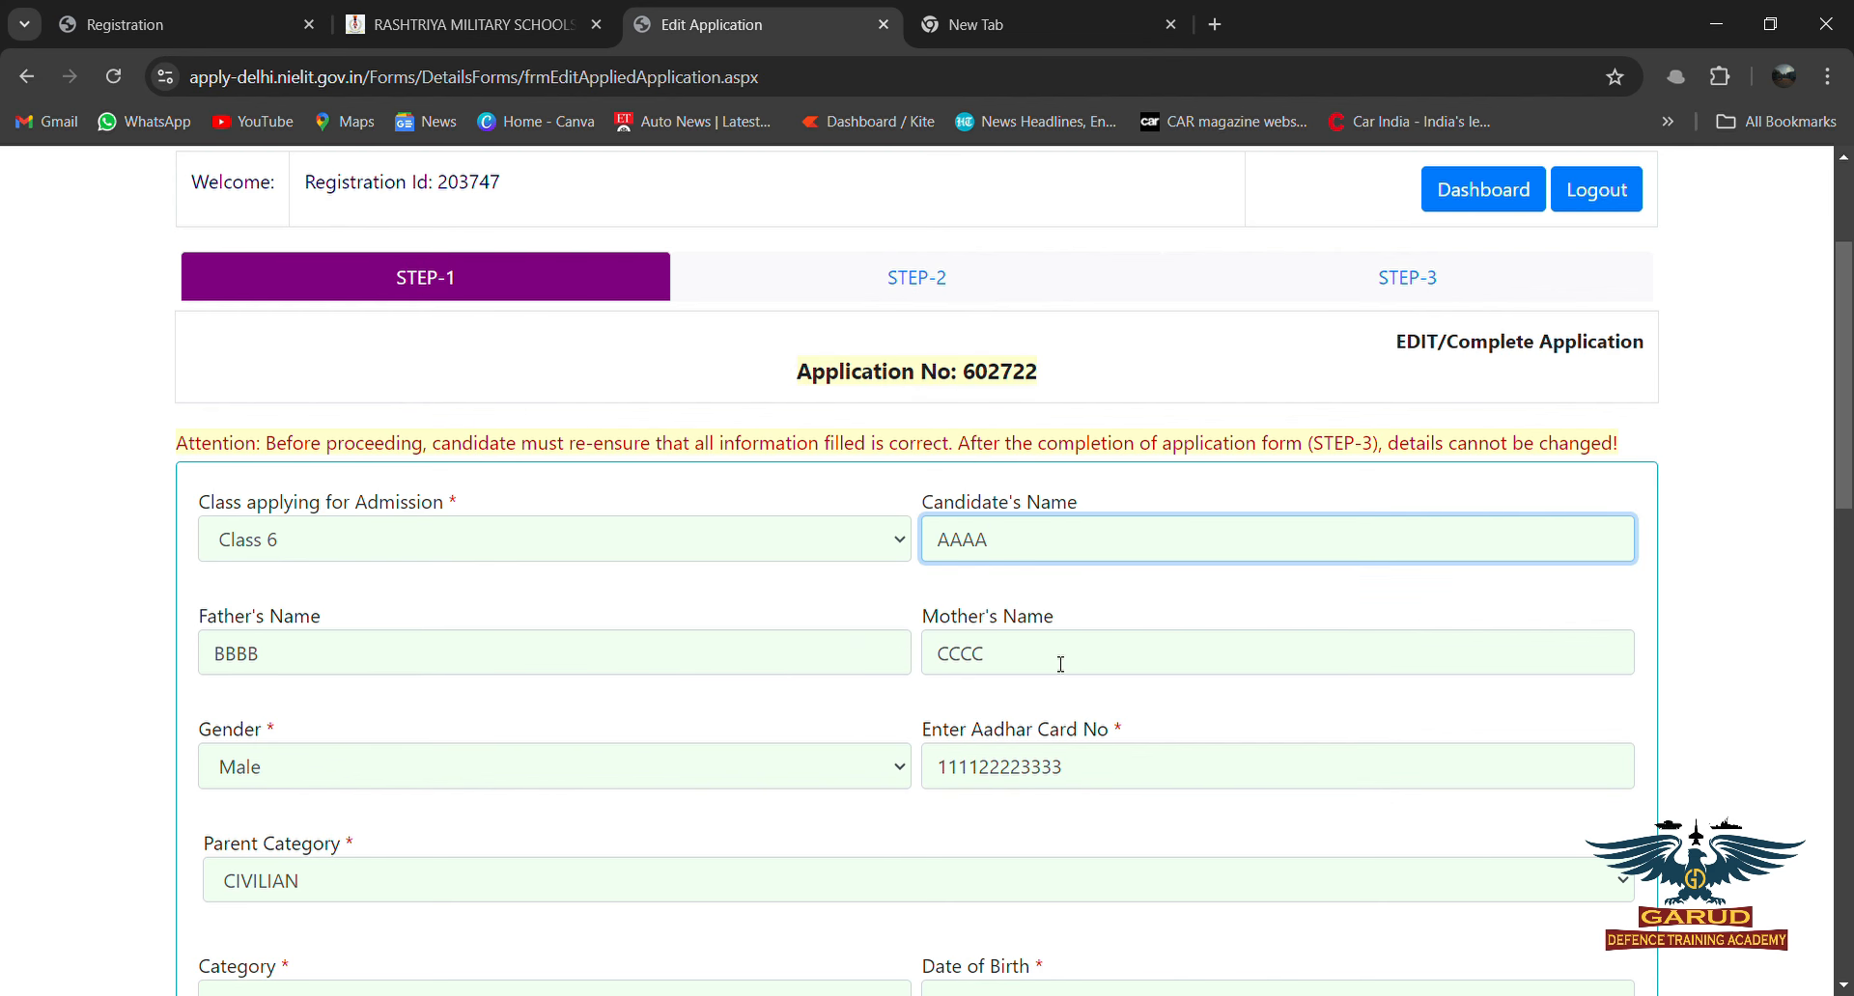
scroll(1014, 666, down, 2)
click(629, 531)
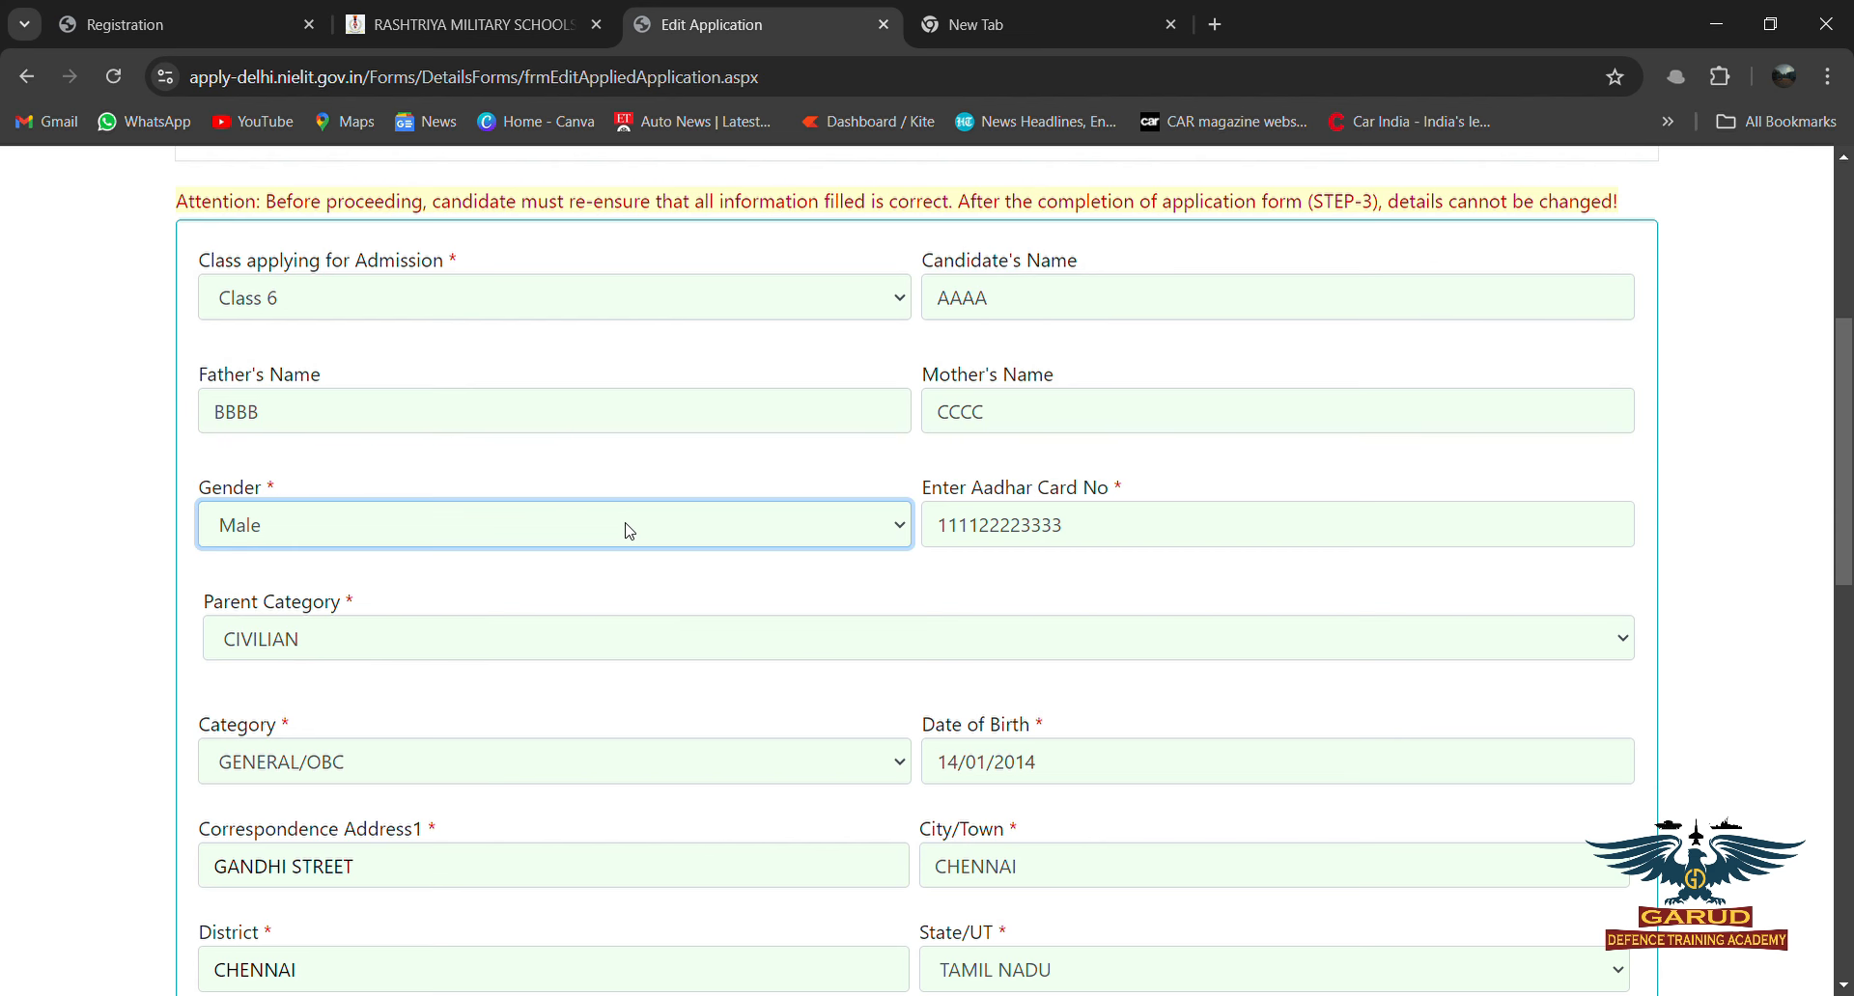
click(1117, 535)
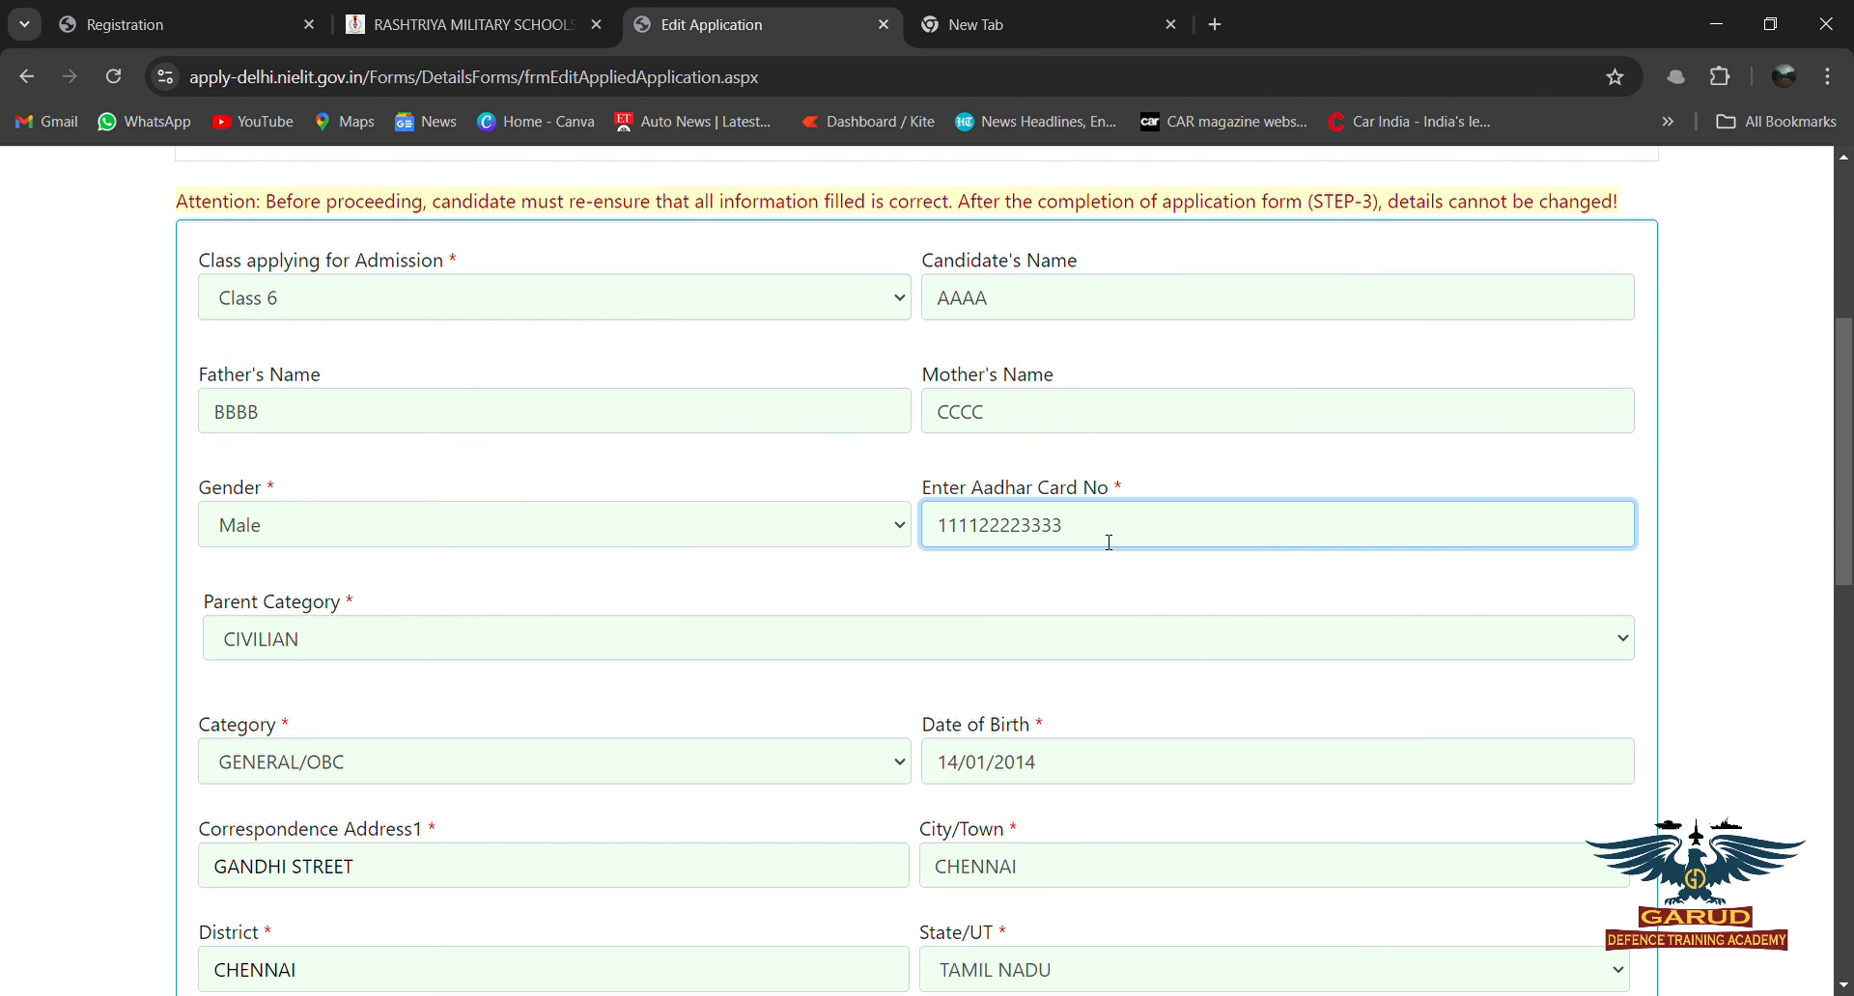
scroll(943, 538, down, 1)
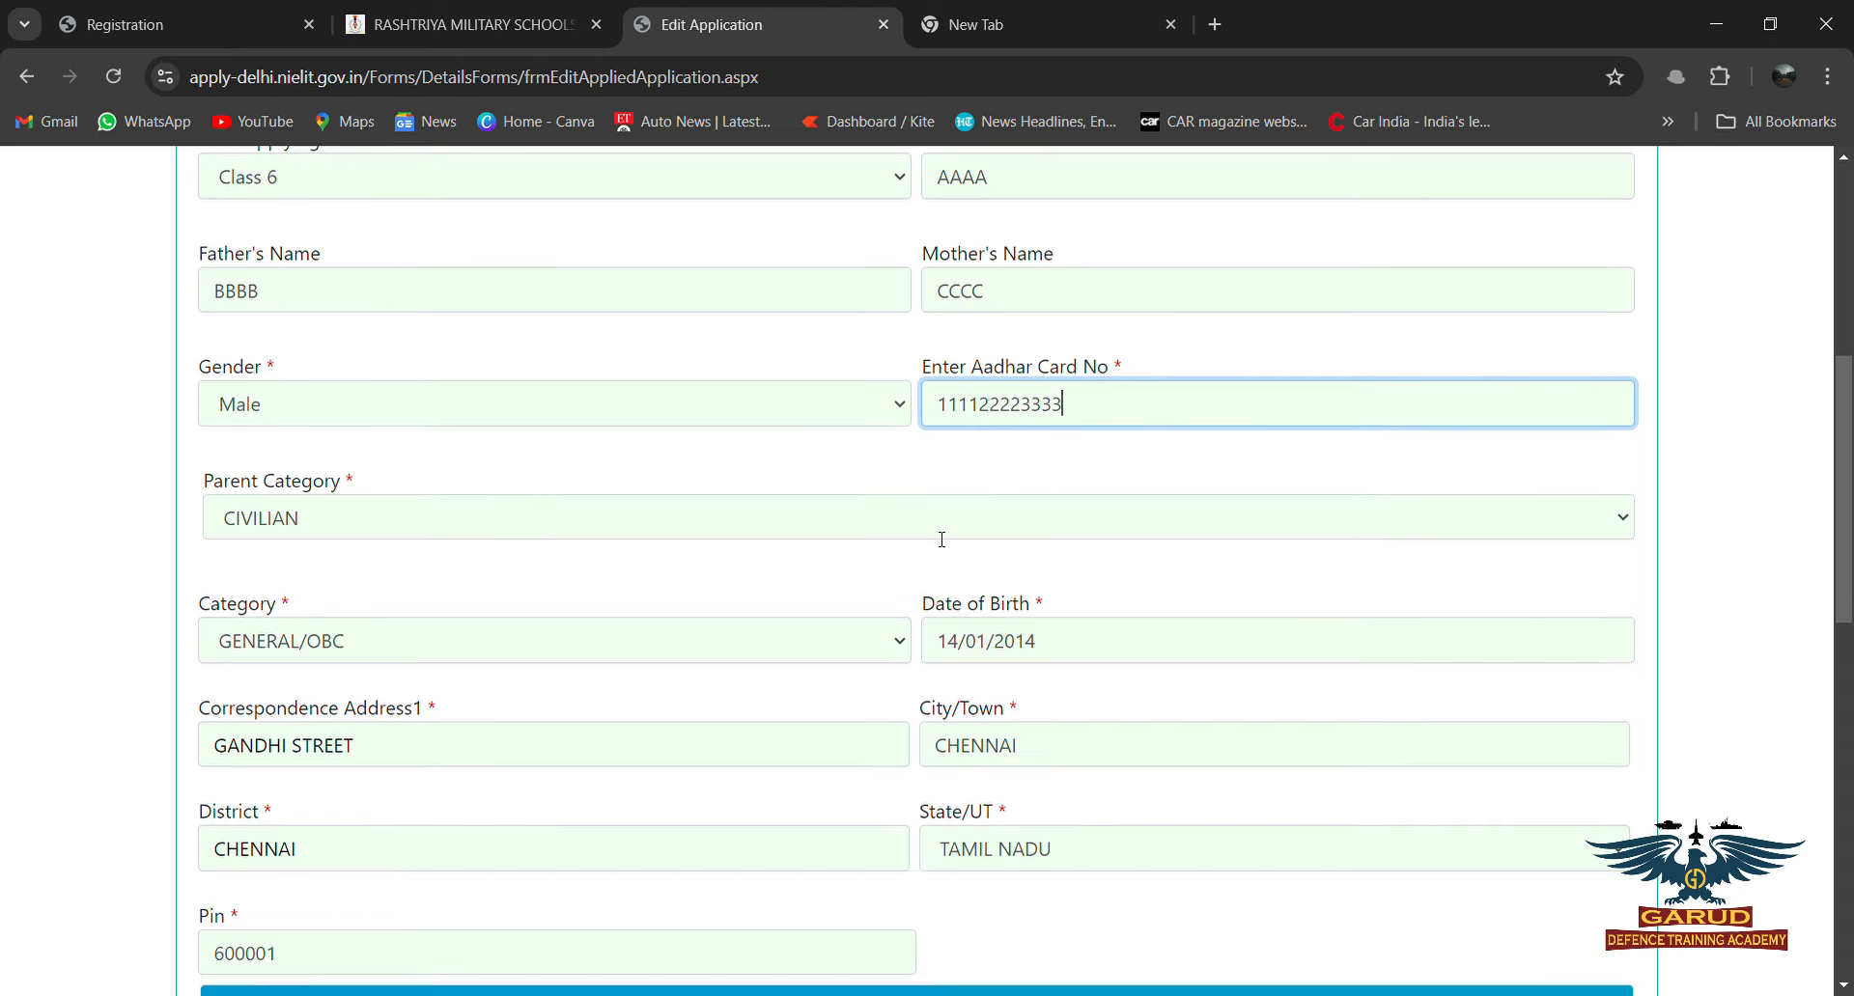
click(710, 528)
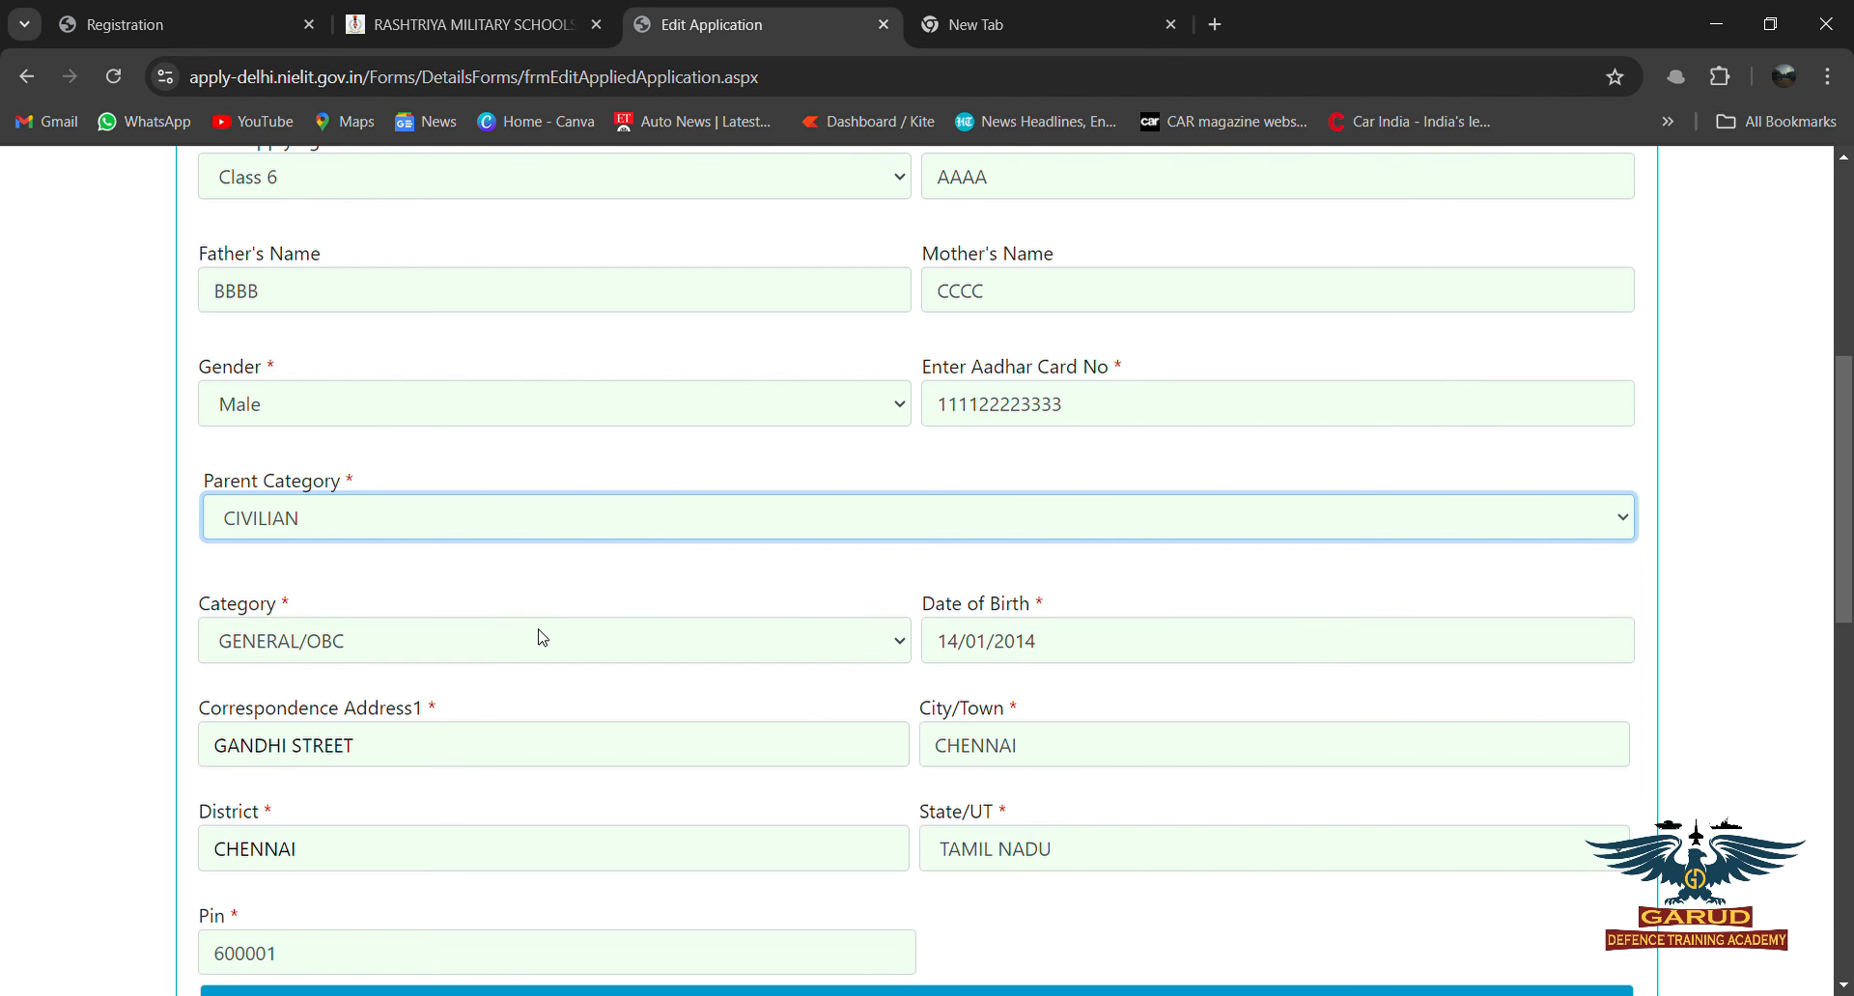
scroll(508, 525, down, 1)
key(Tab)
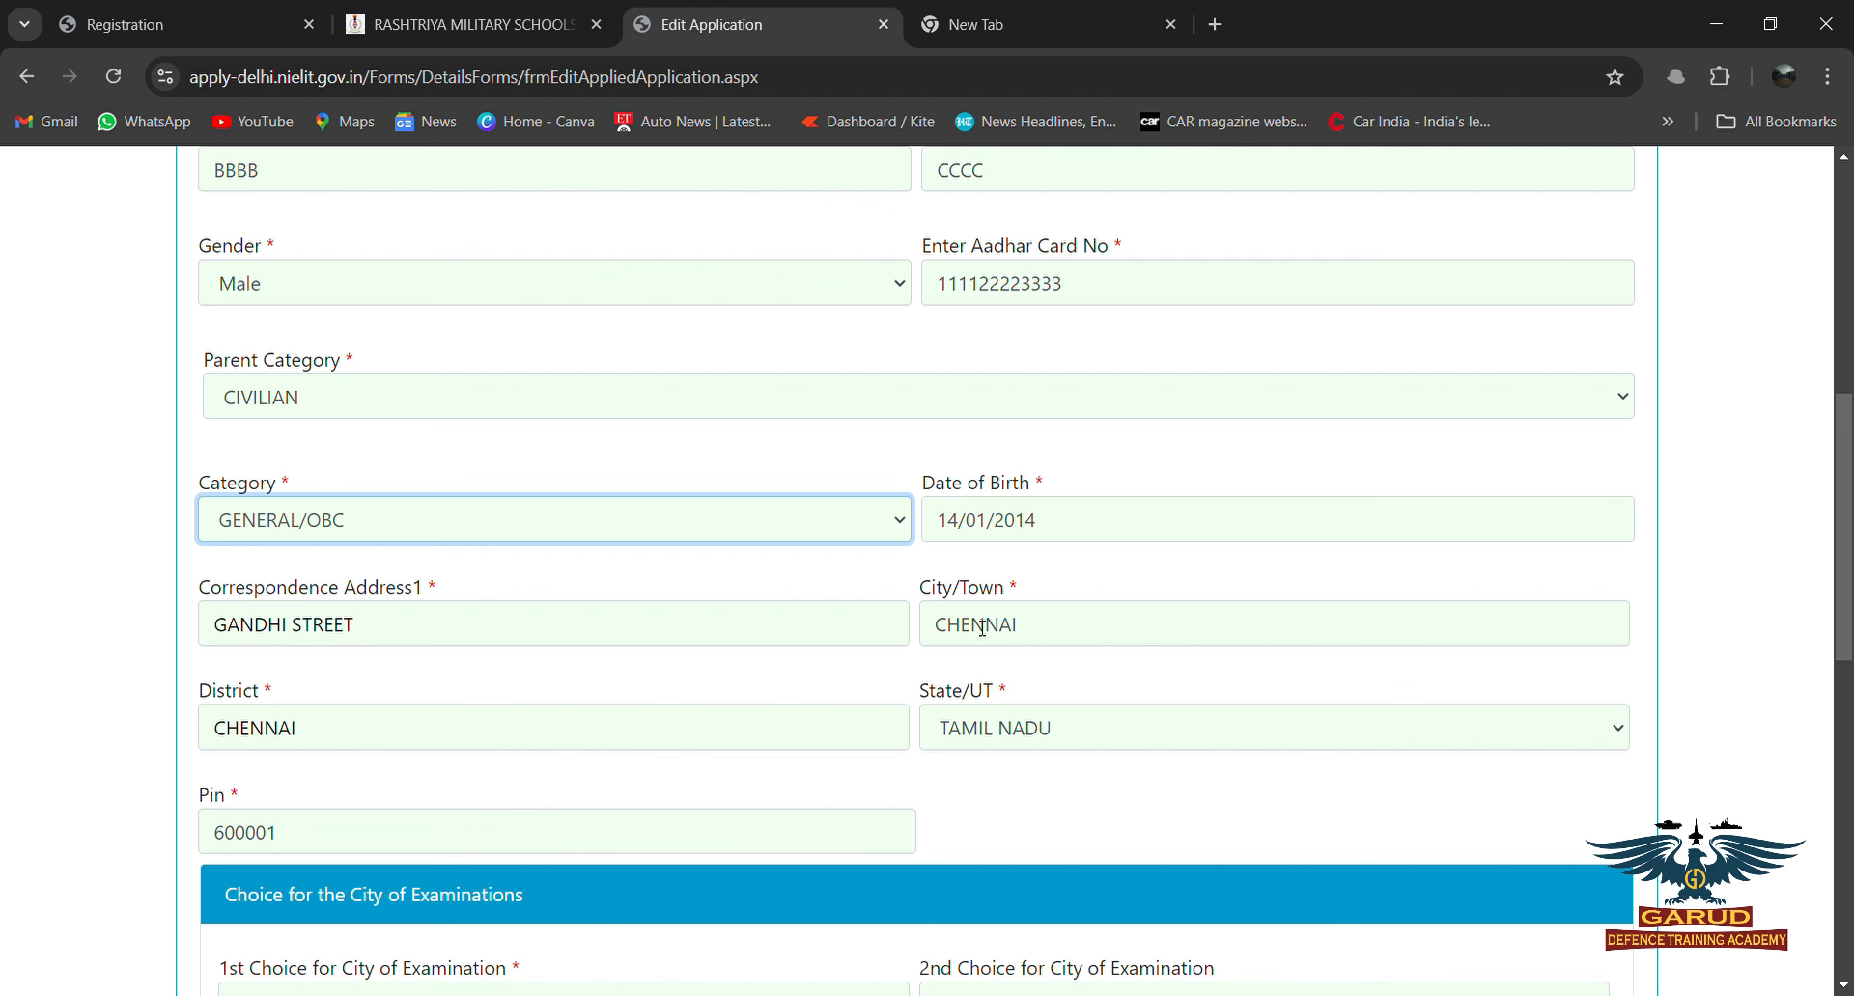
click(1107, 640)
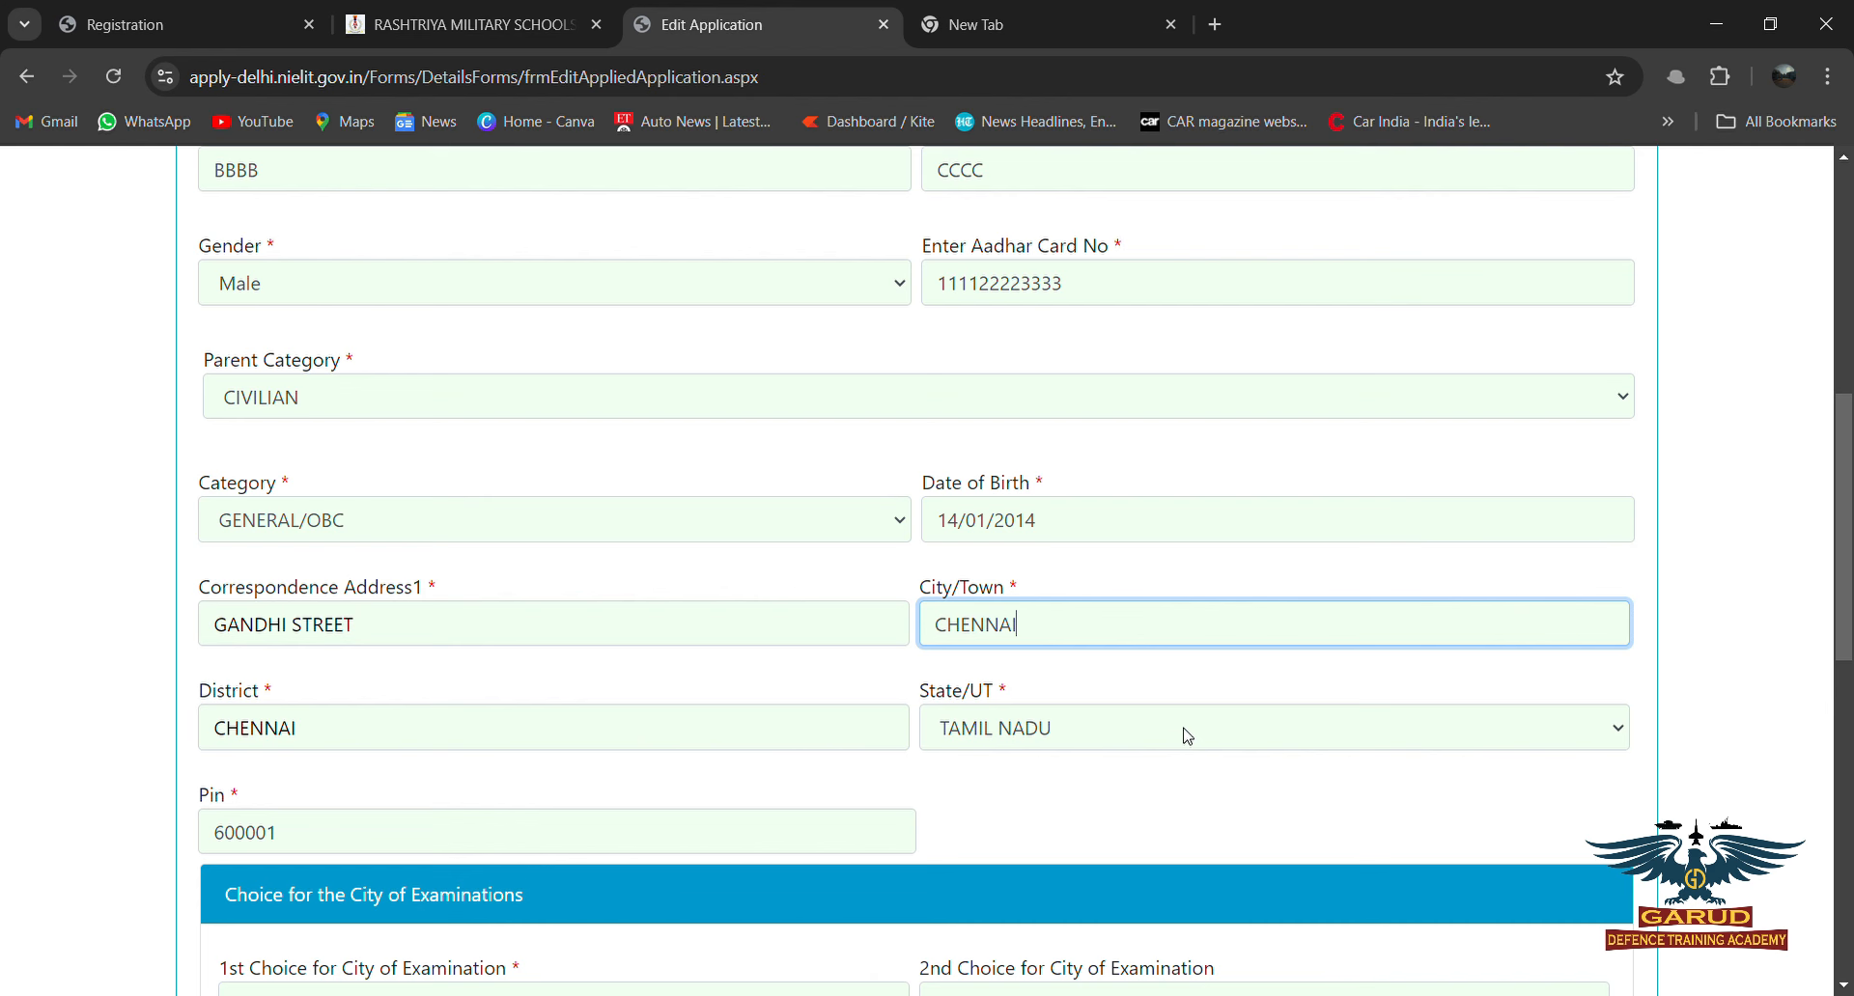
scroll(840, 750, down, 3)
click(656, 587)
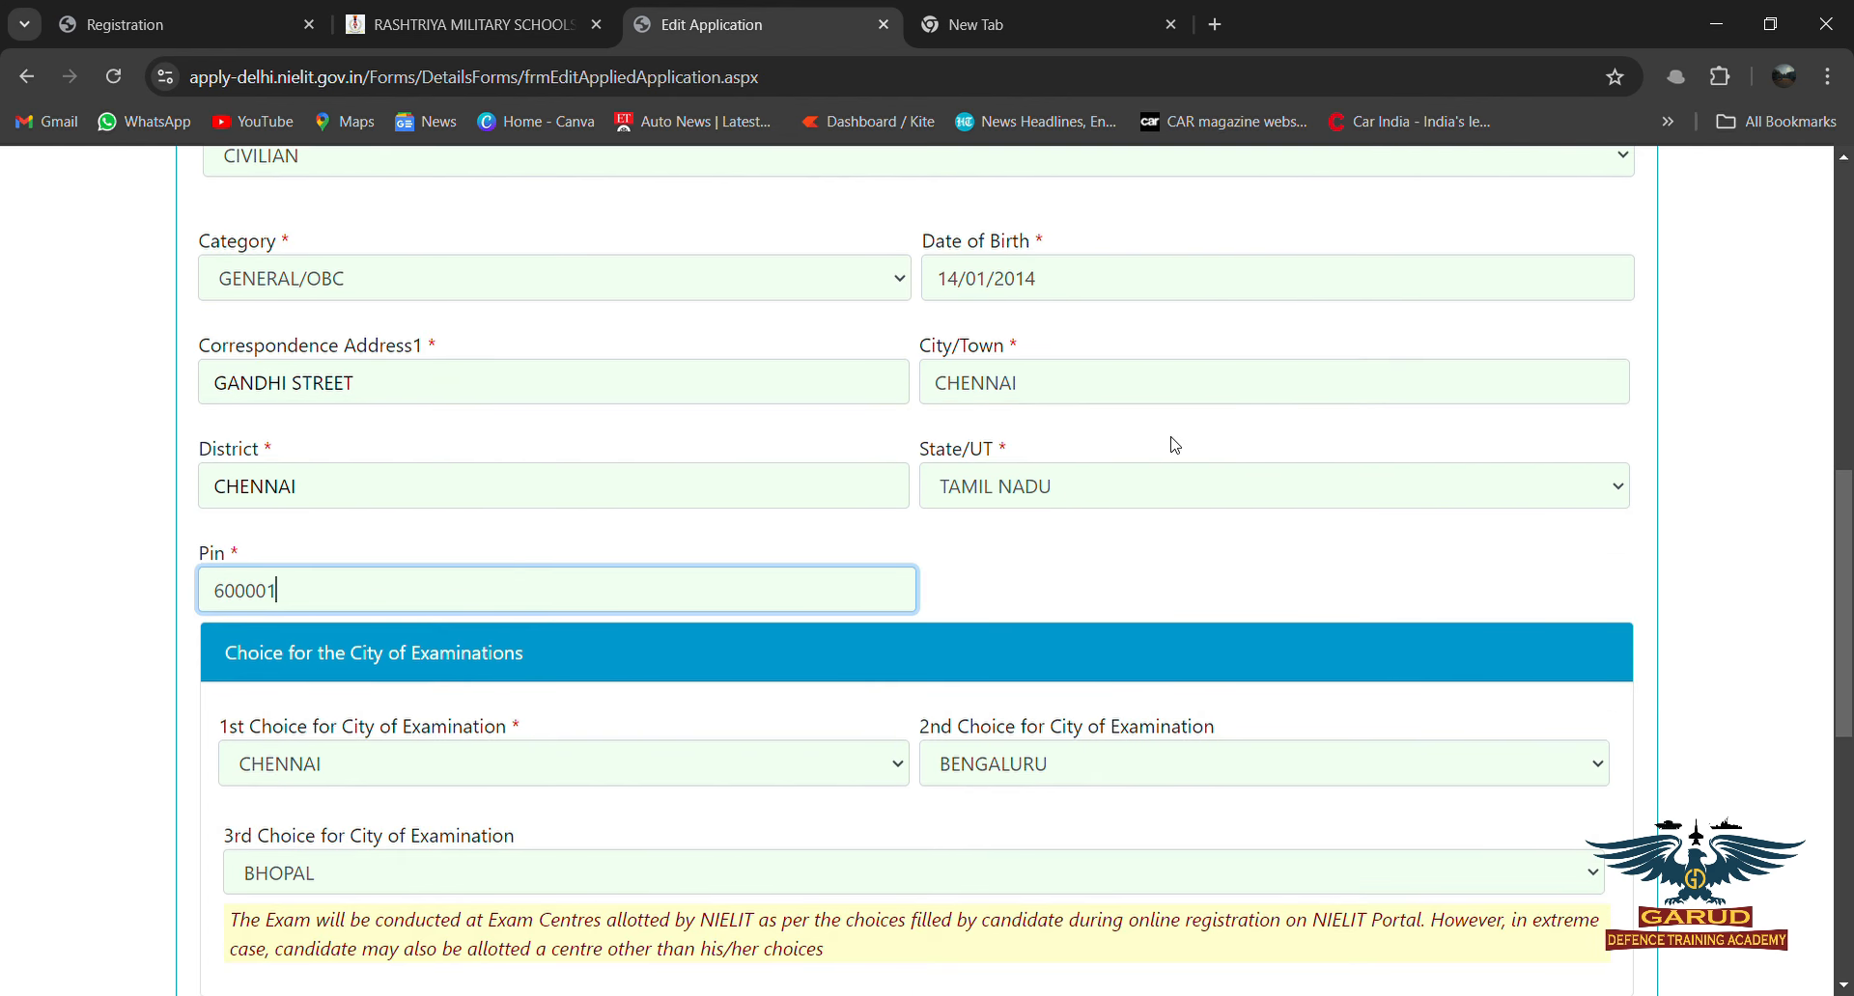
- Keep CHENNAI and BENGALURU as exam-city choices 1 and 2, and change the third from BHOPAL to BELGAUM
click(1162, 469)
click(803, 560)
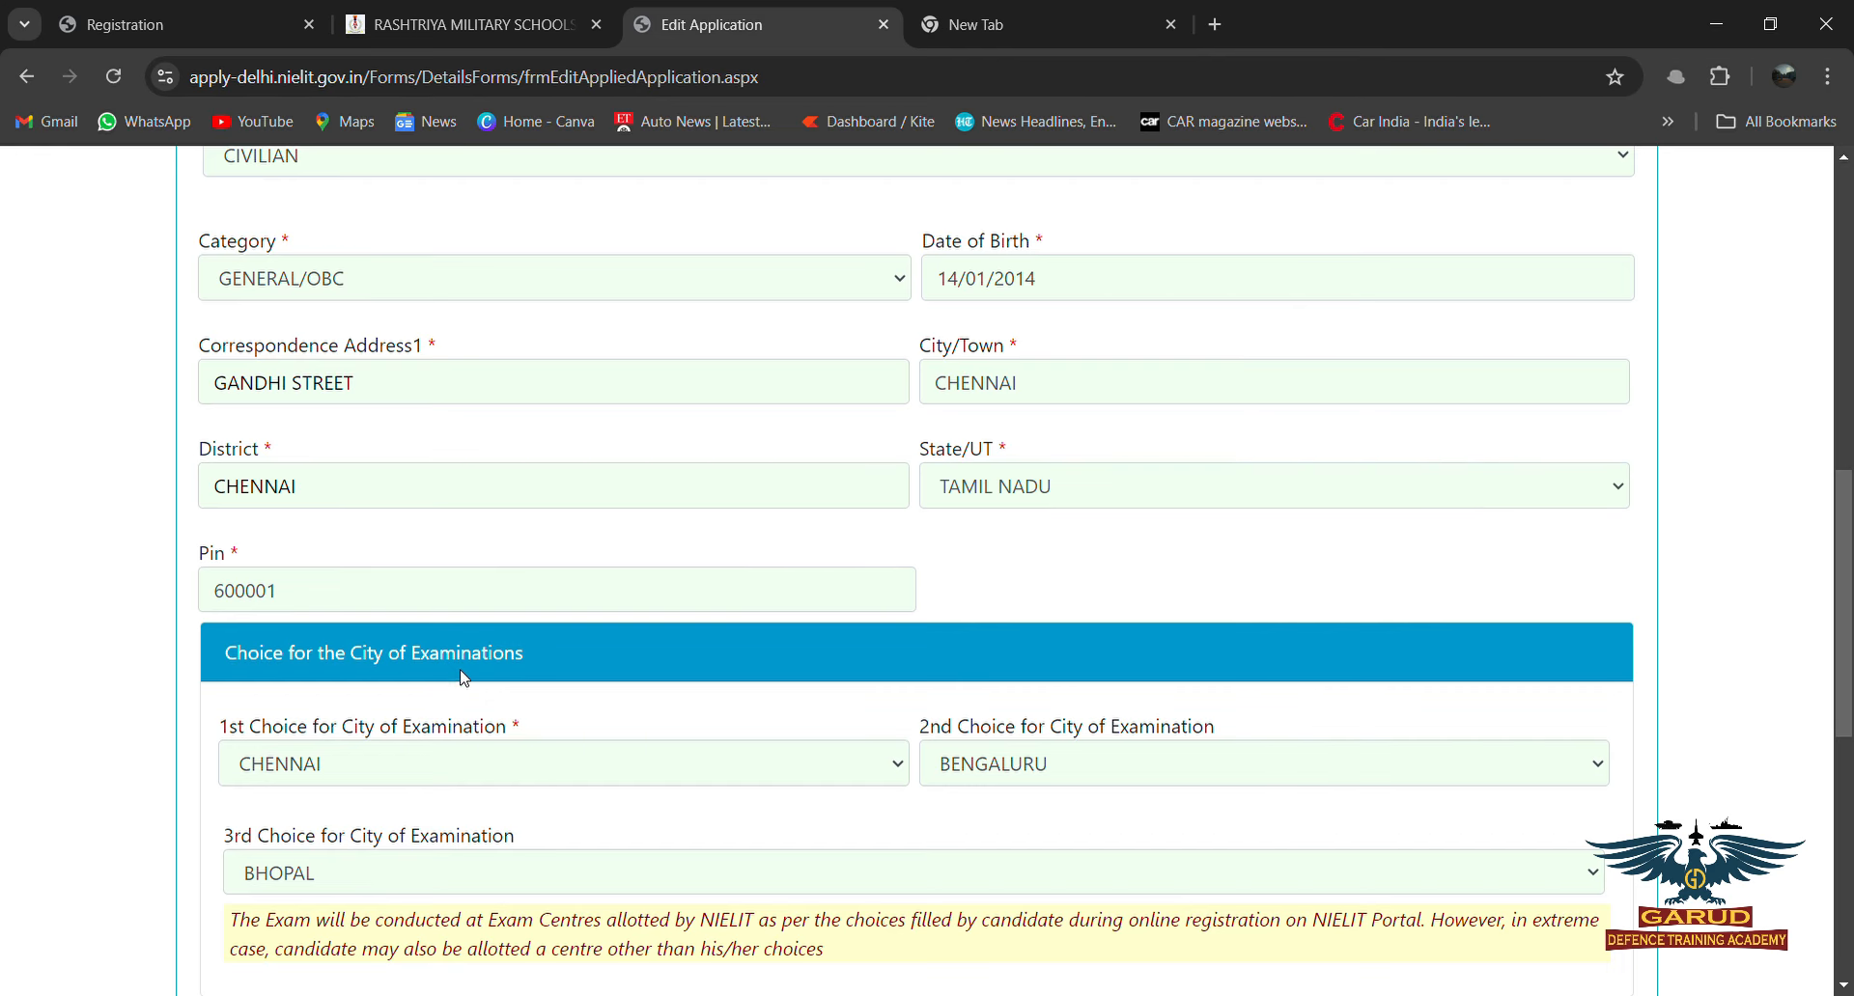
scroll(500, 585, down, 1)
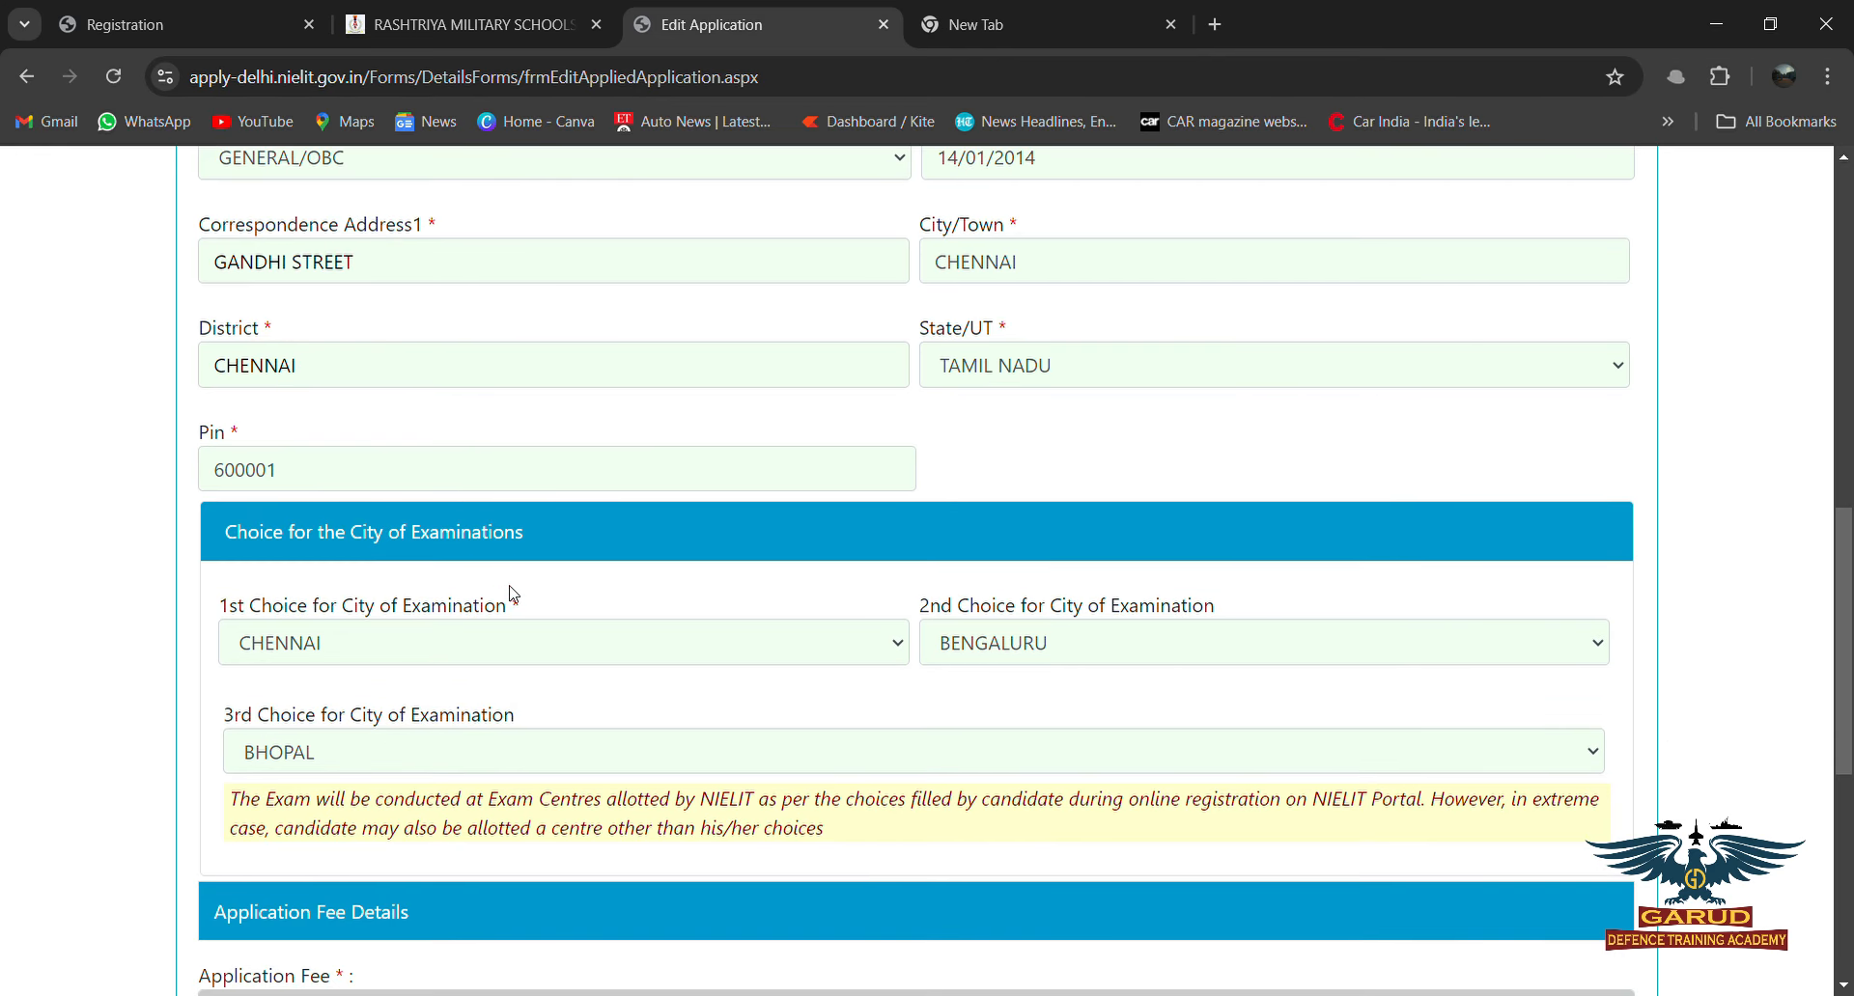
click(530, 642)
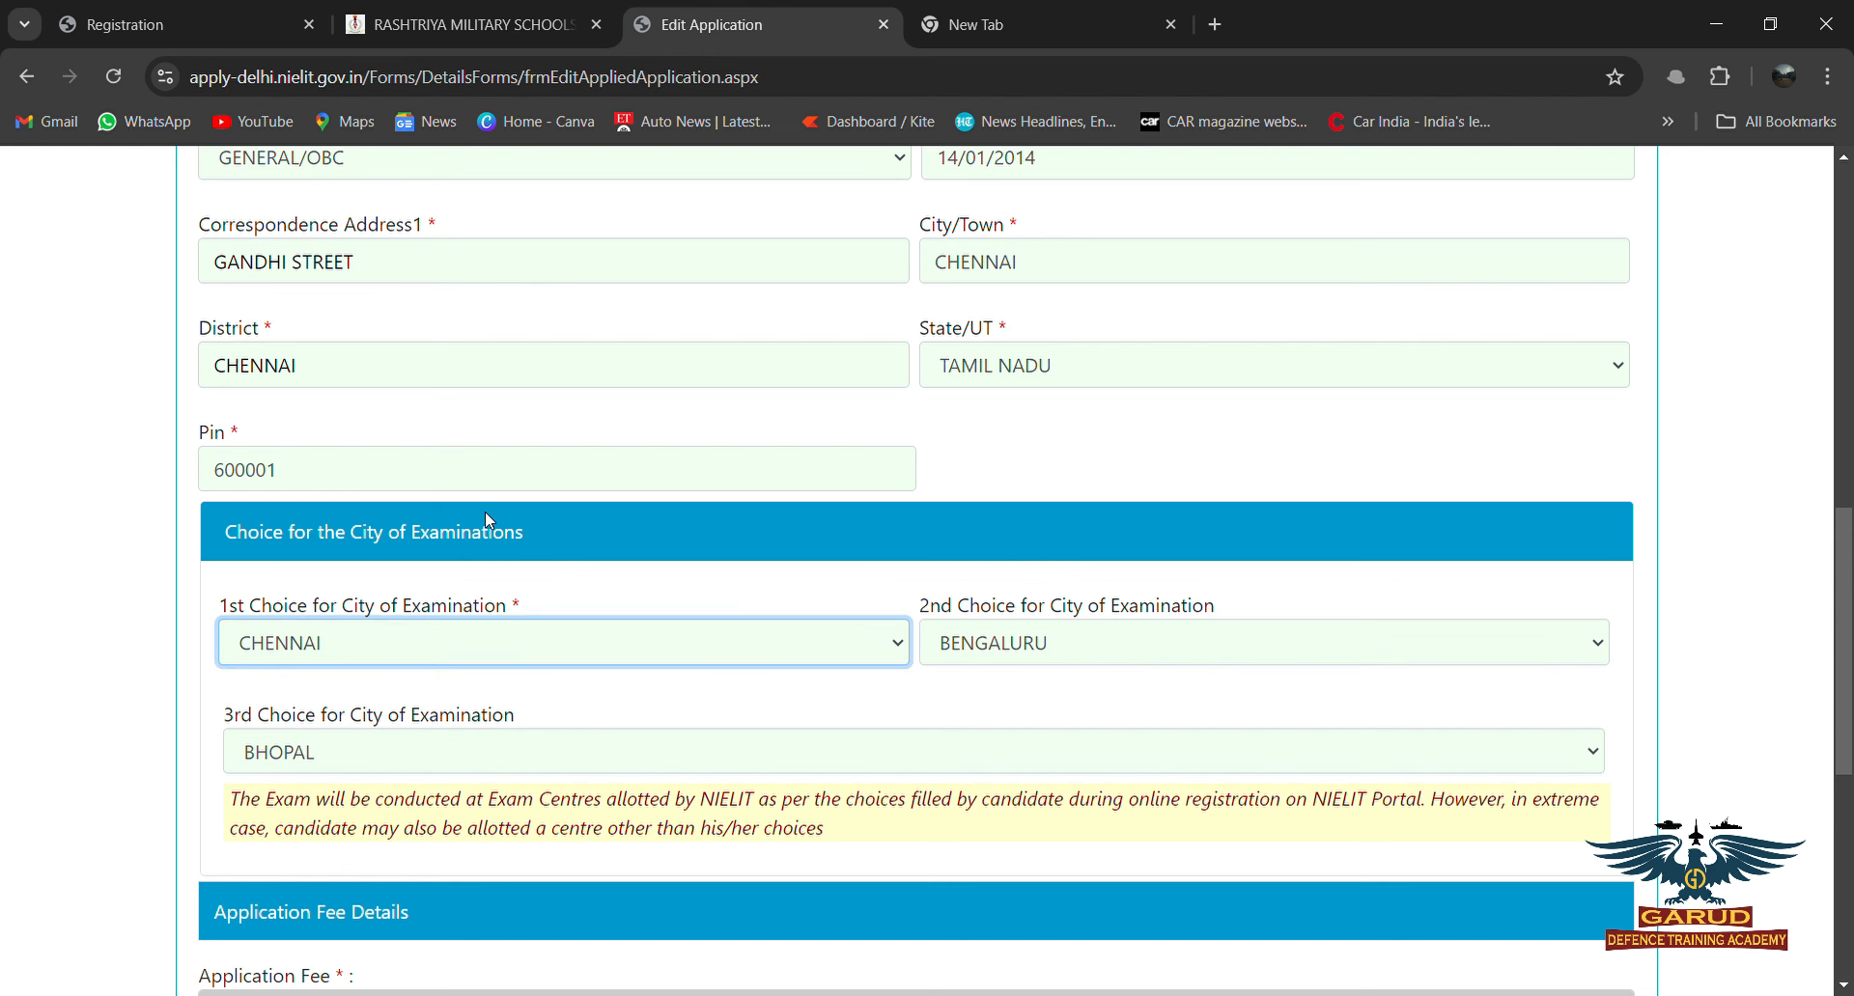
click(1216, 657)
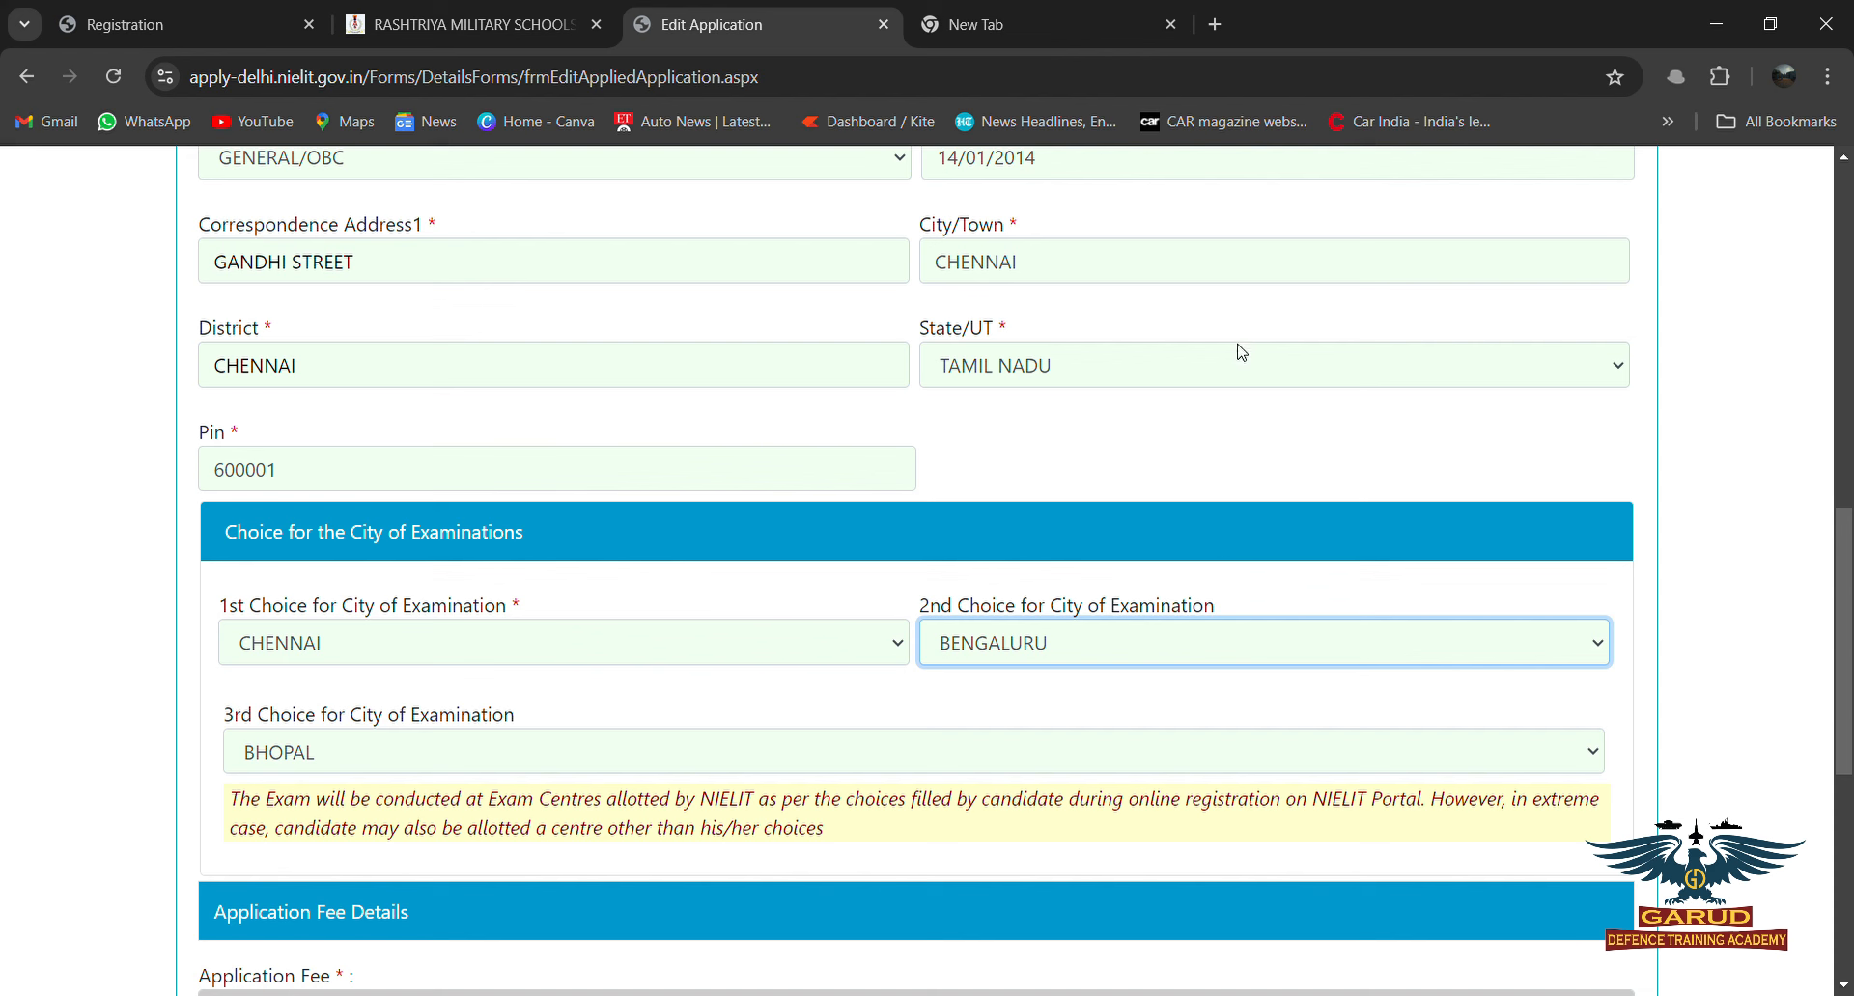
click(378, 753)
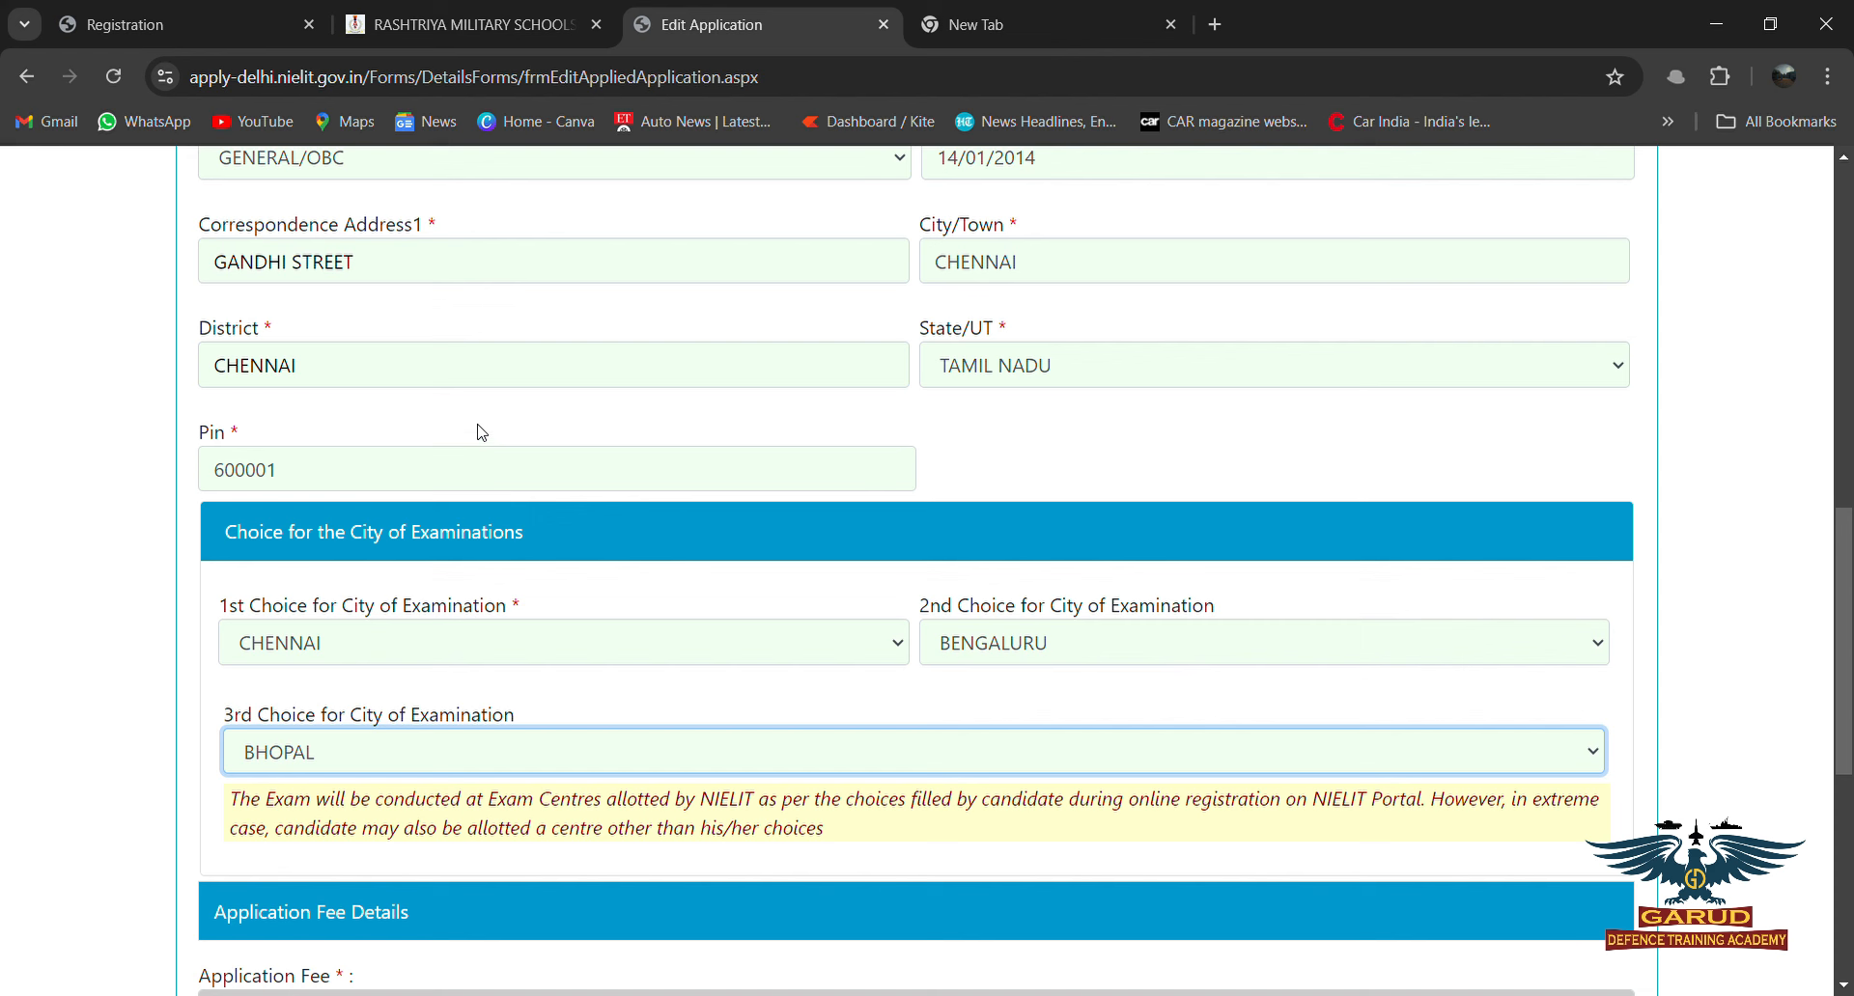
key(Up)
- Switch the candidate category to SC, then back to GENERAL/OBC with the 680 fee
scroll(704, 633, down, 1)
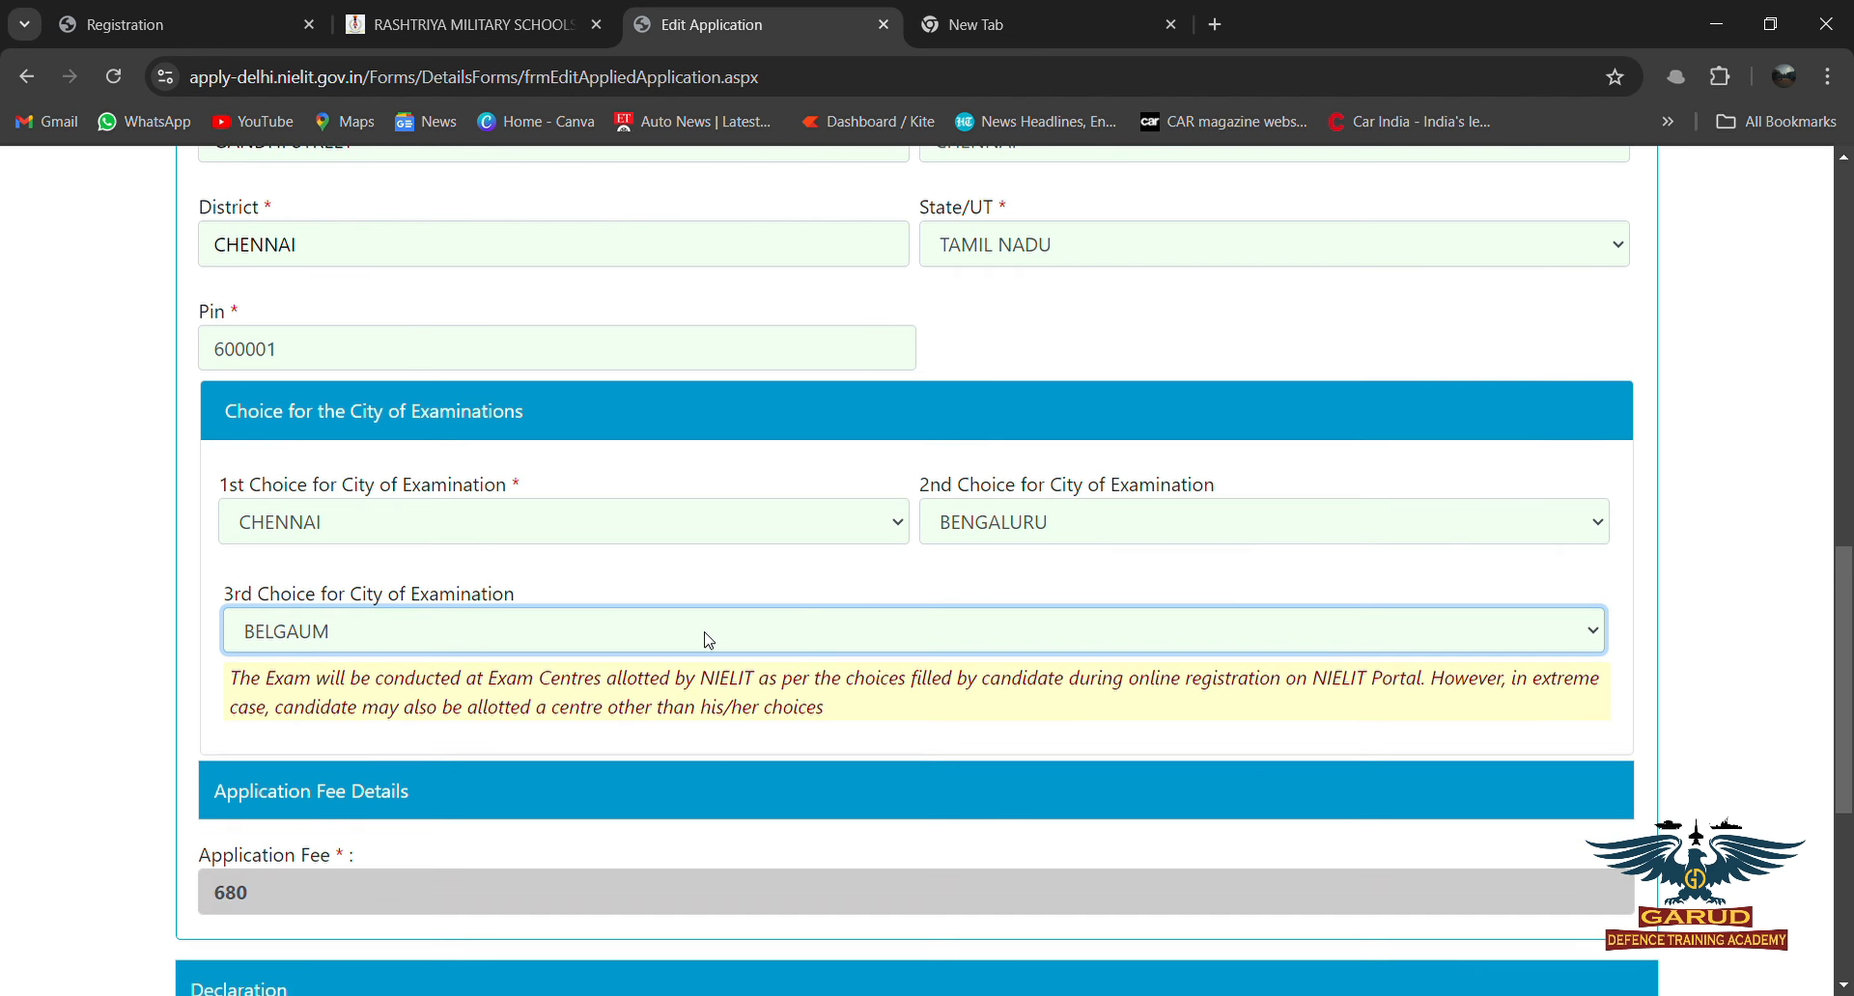
scroll(704, 636, down, 1)
scroll(704, 636, up, 2)
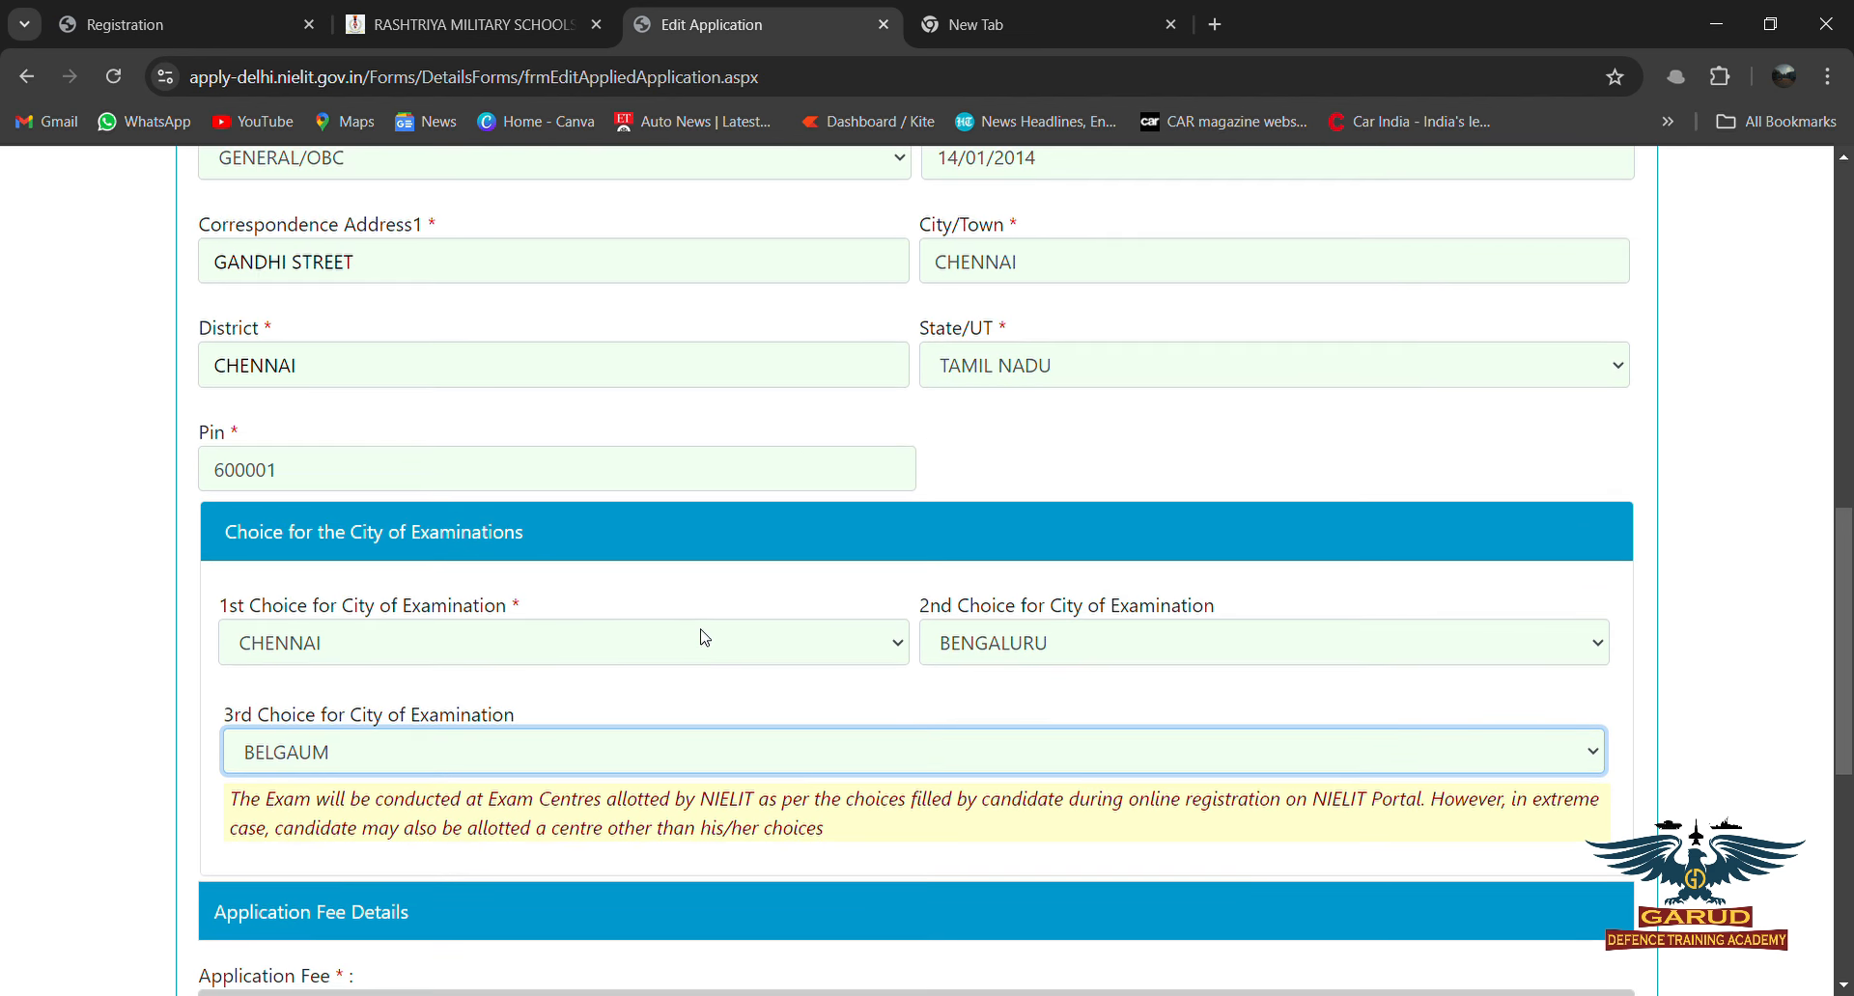
scroll(704, 636, down, 5)
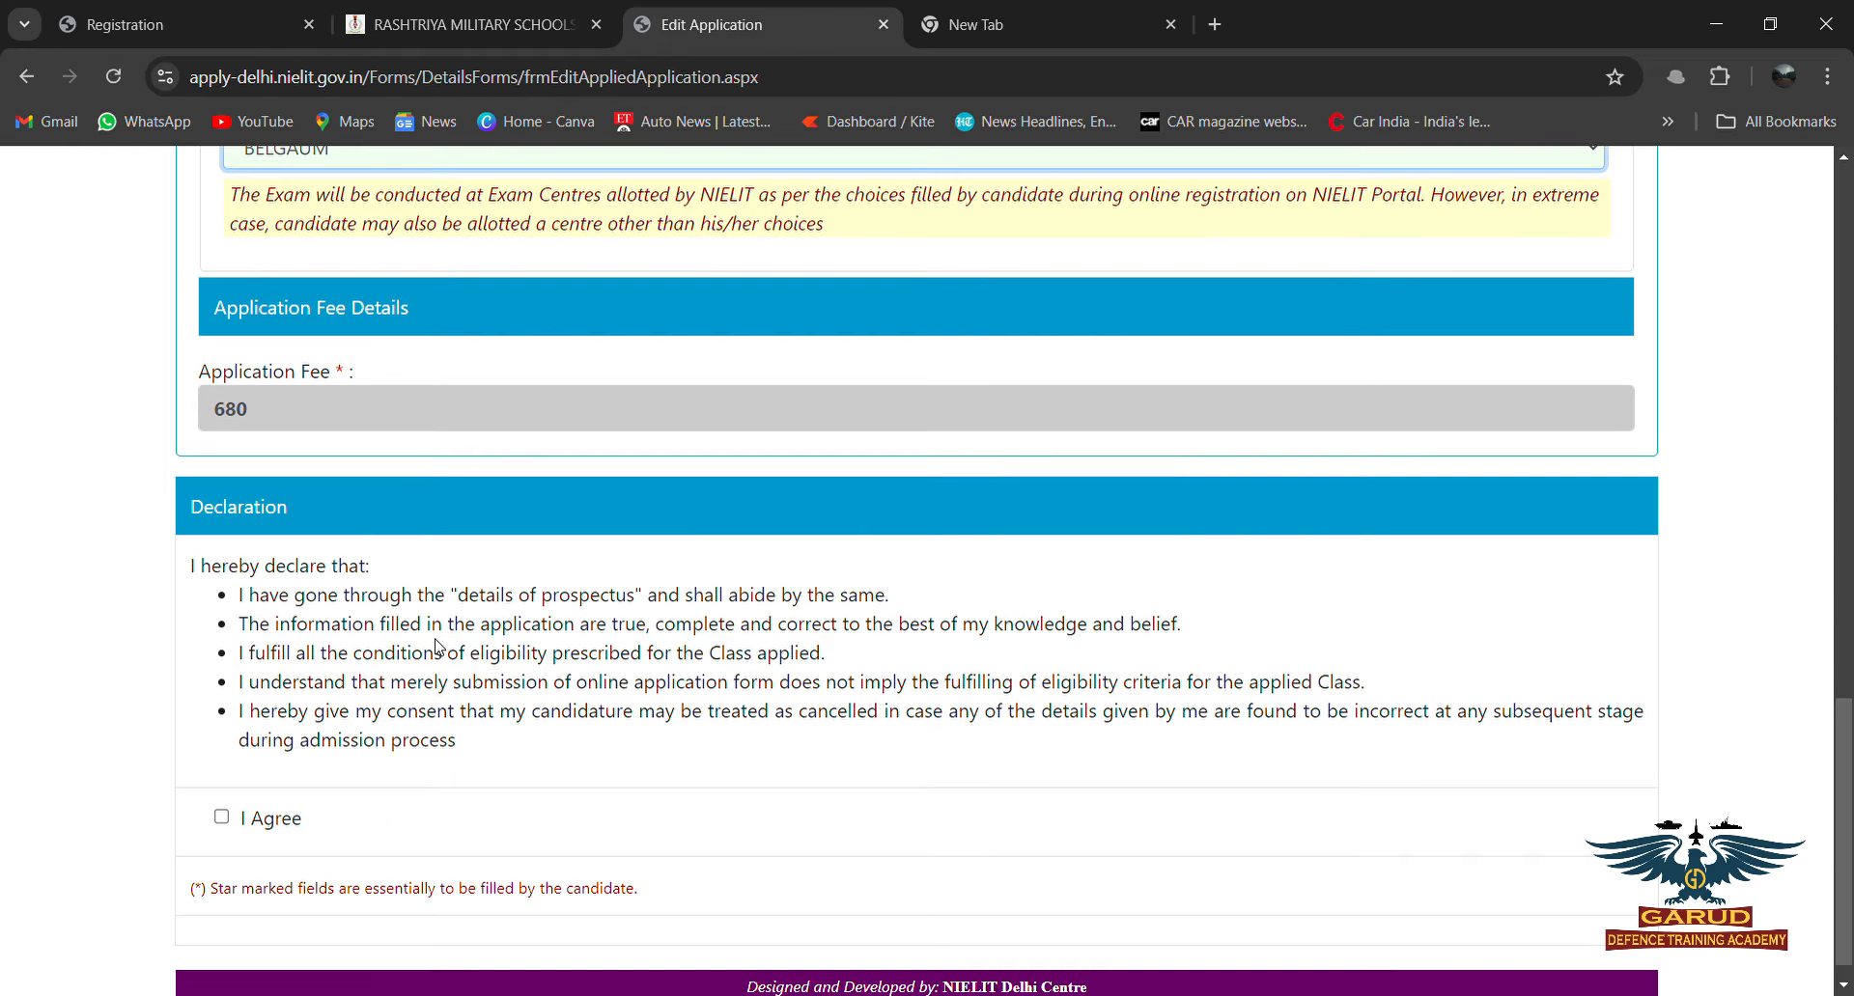
scroll(436, 647, up, 8)
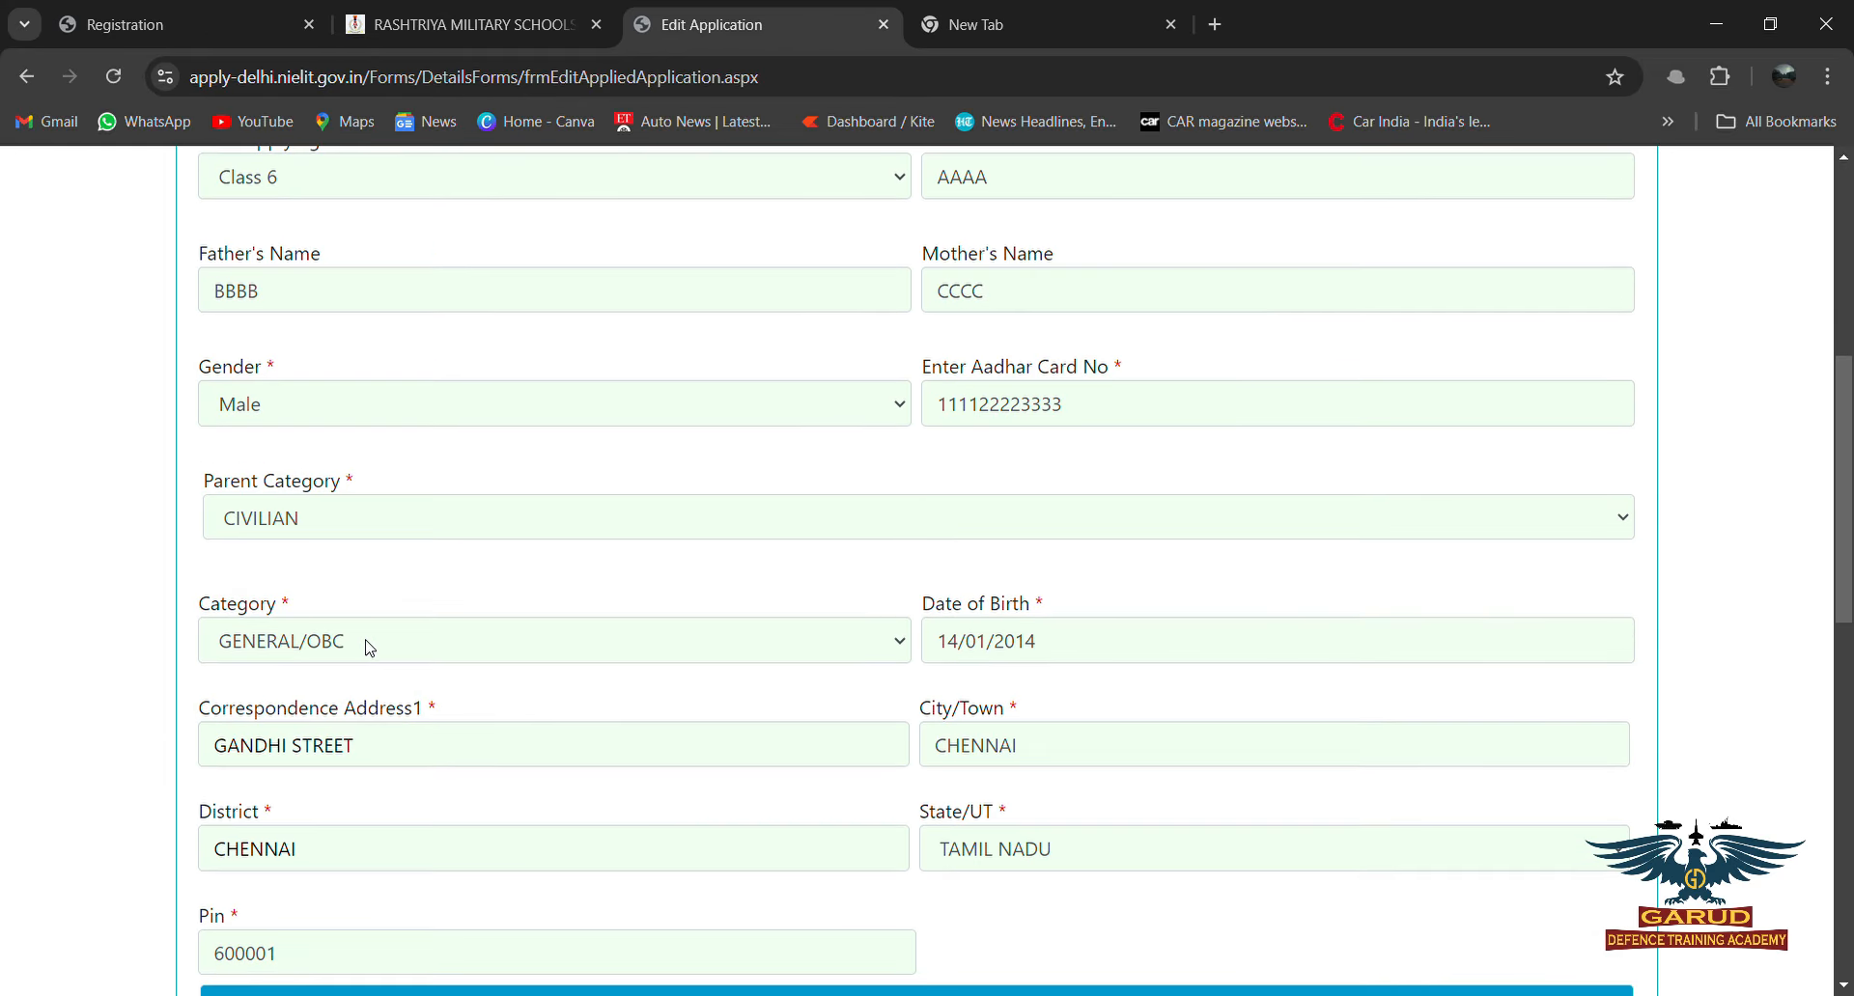
scroll(367, 649, down, 8)
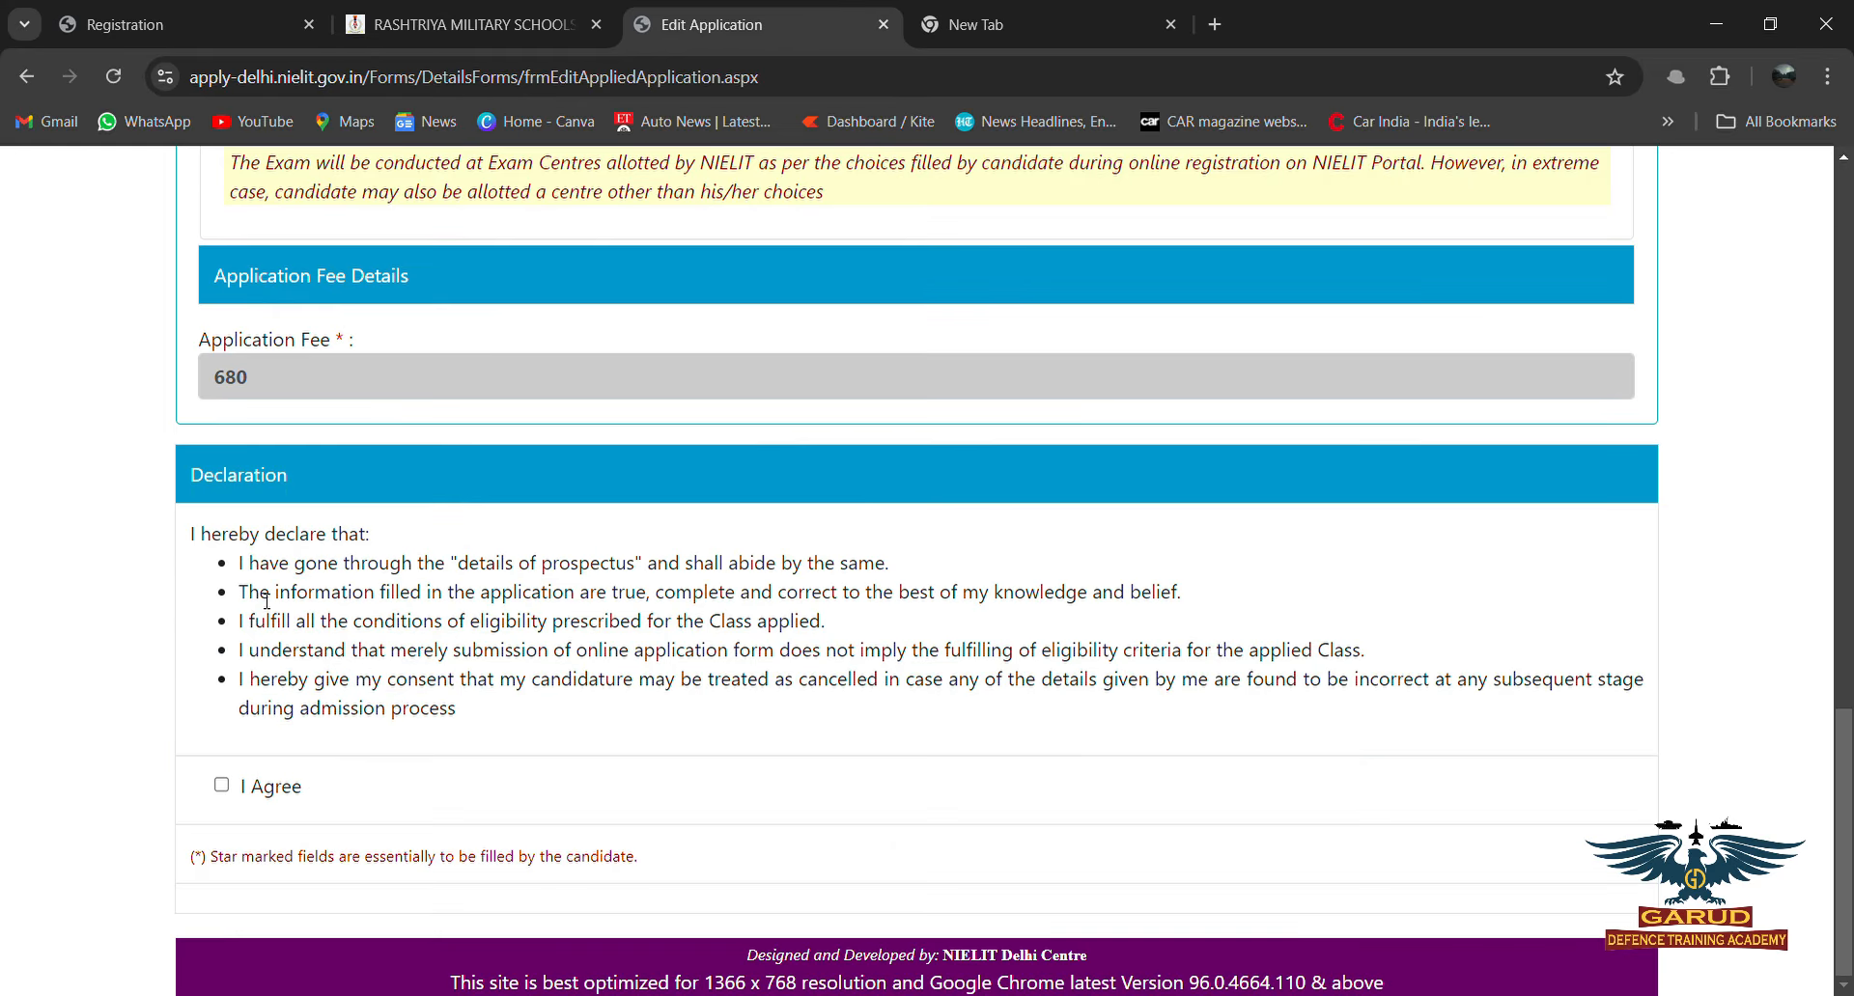
scroll(311, 492, up, 7)
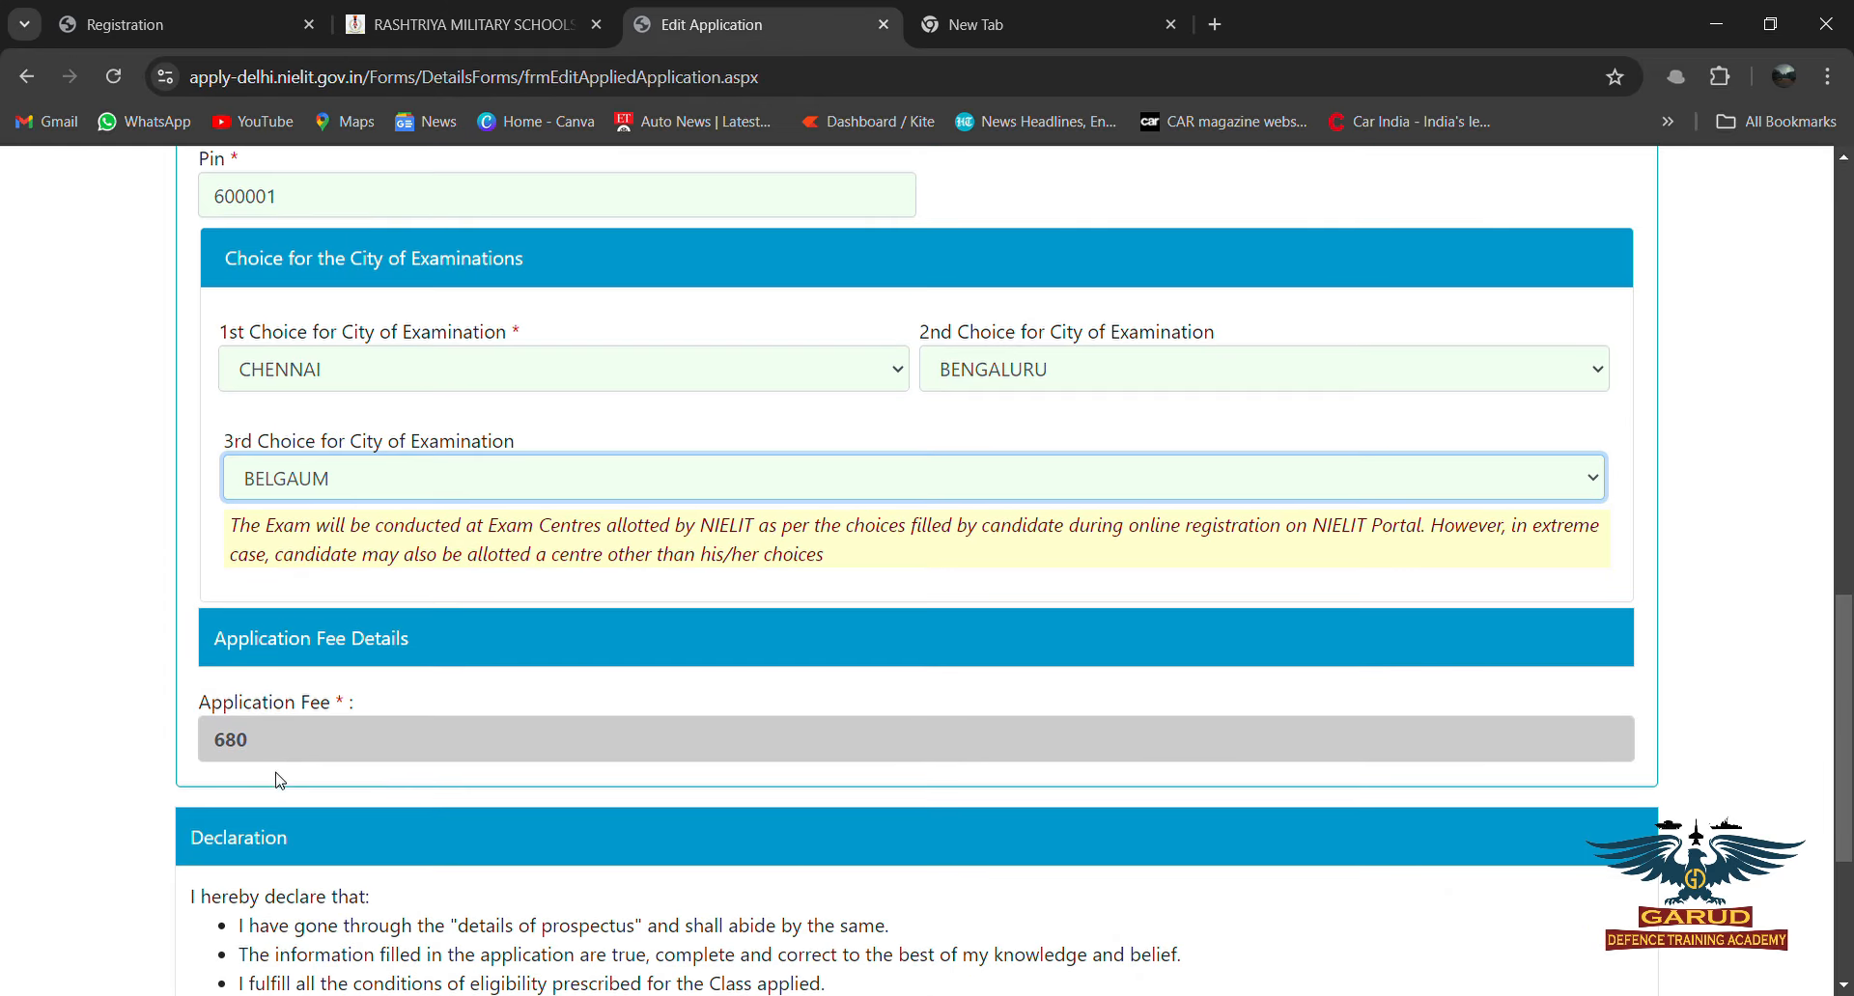
click(387, 381)
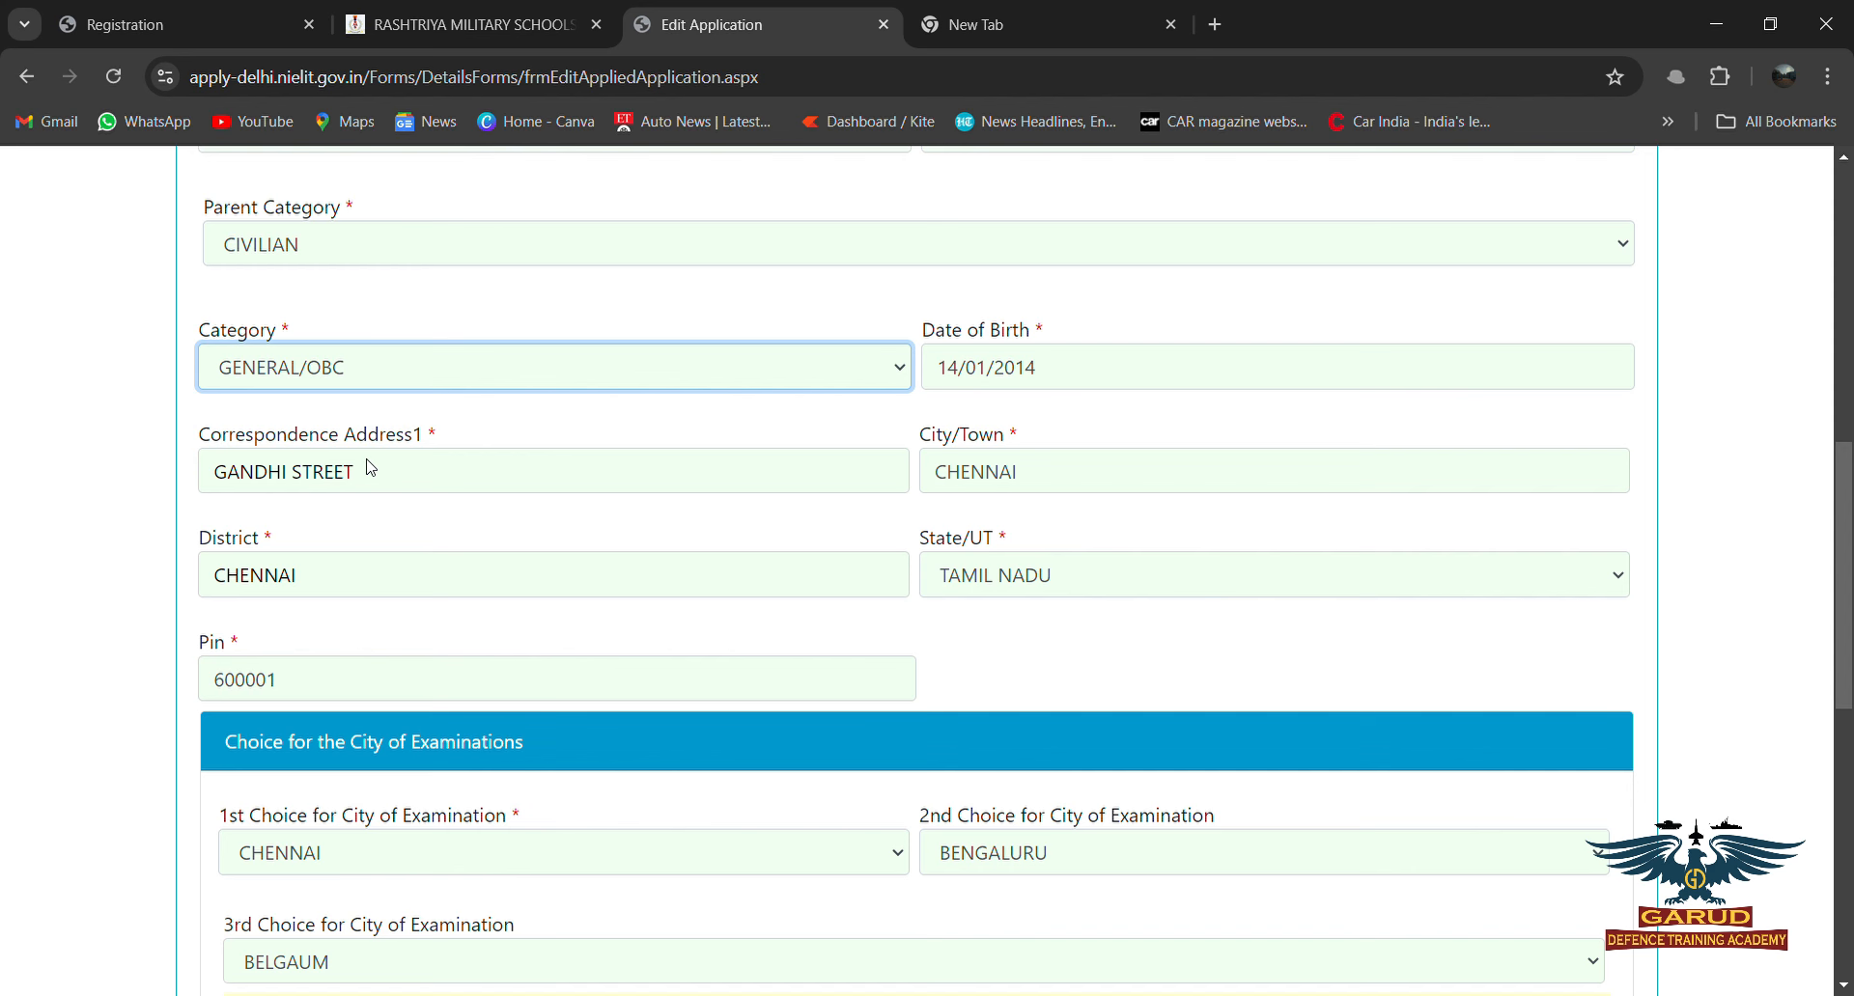
click(366, 485)
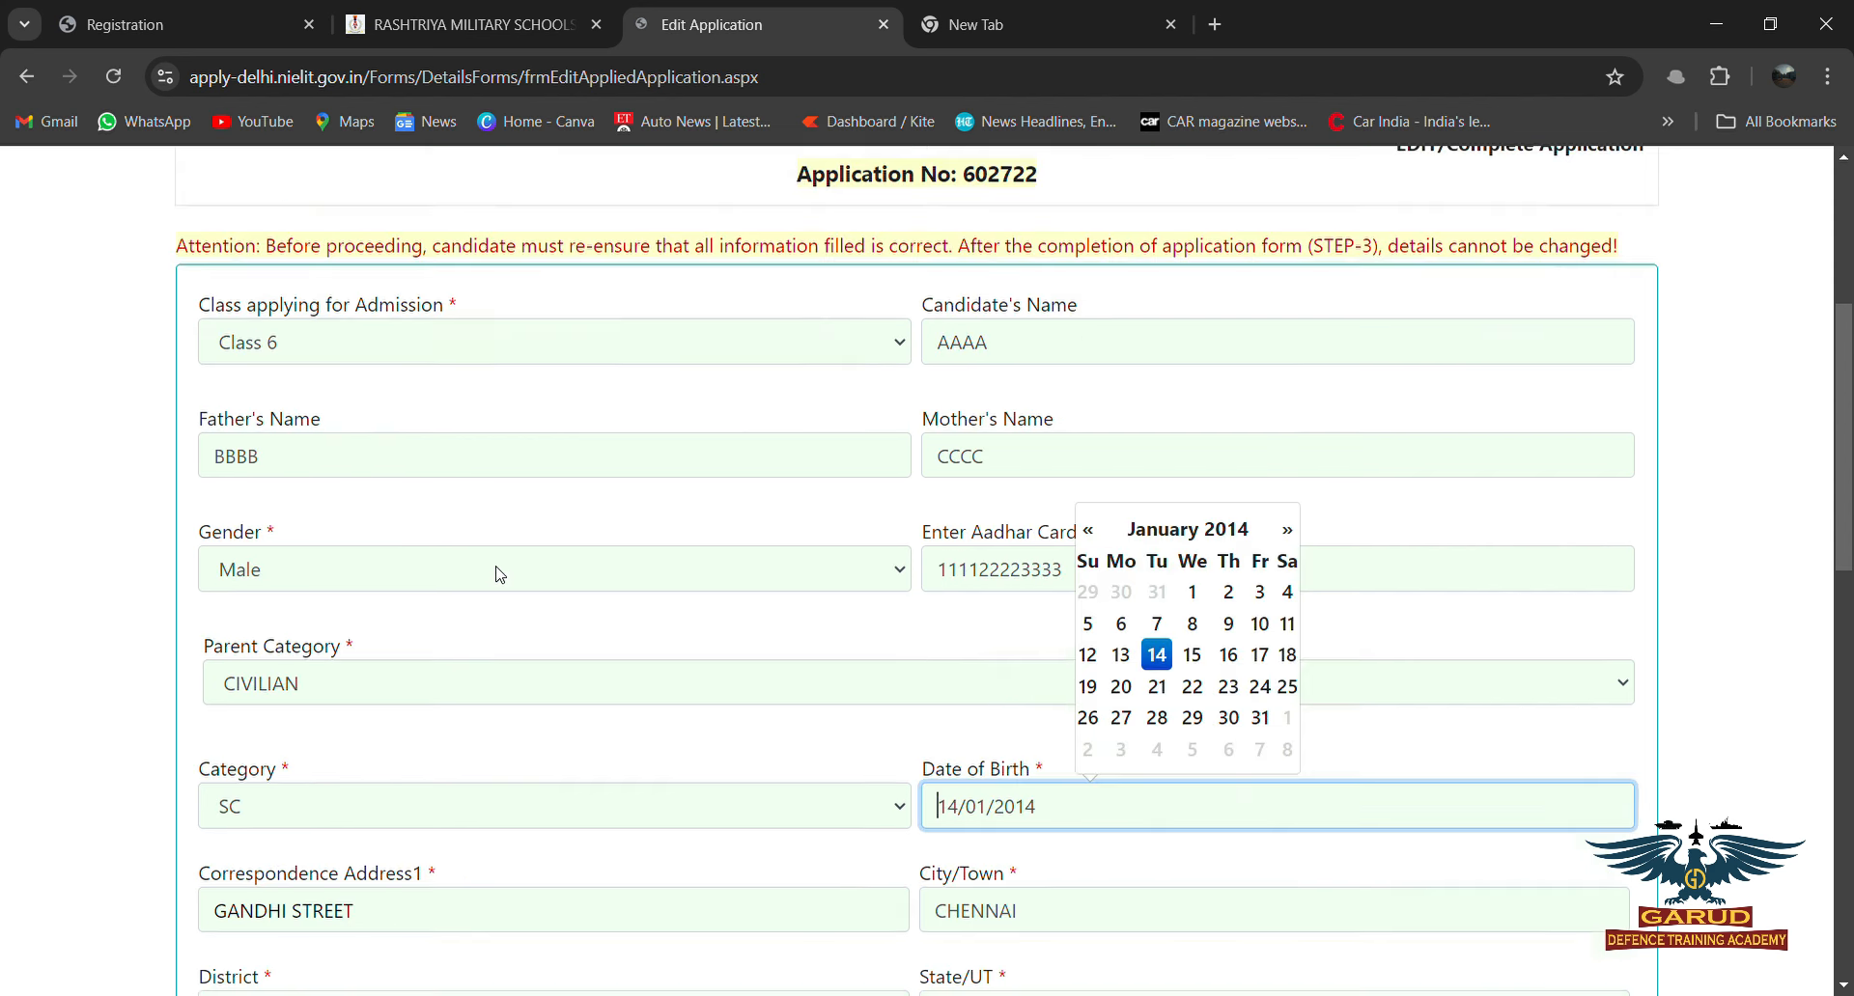
scroll(499, 575, down, 10)
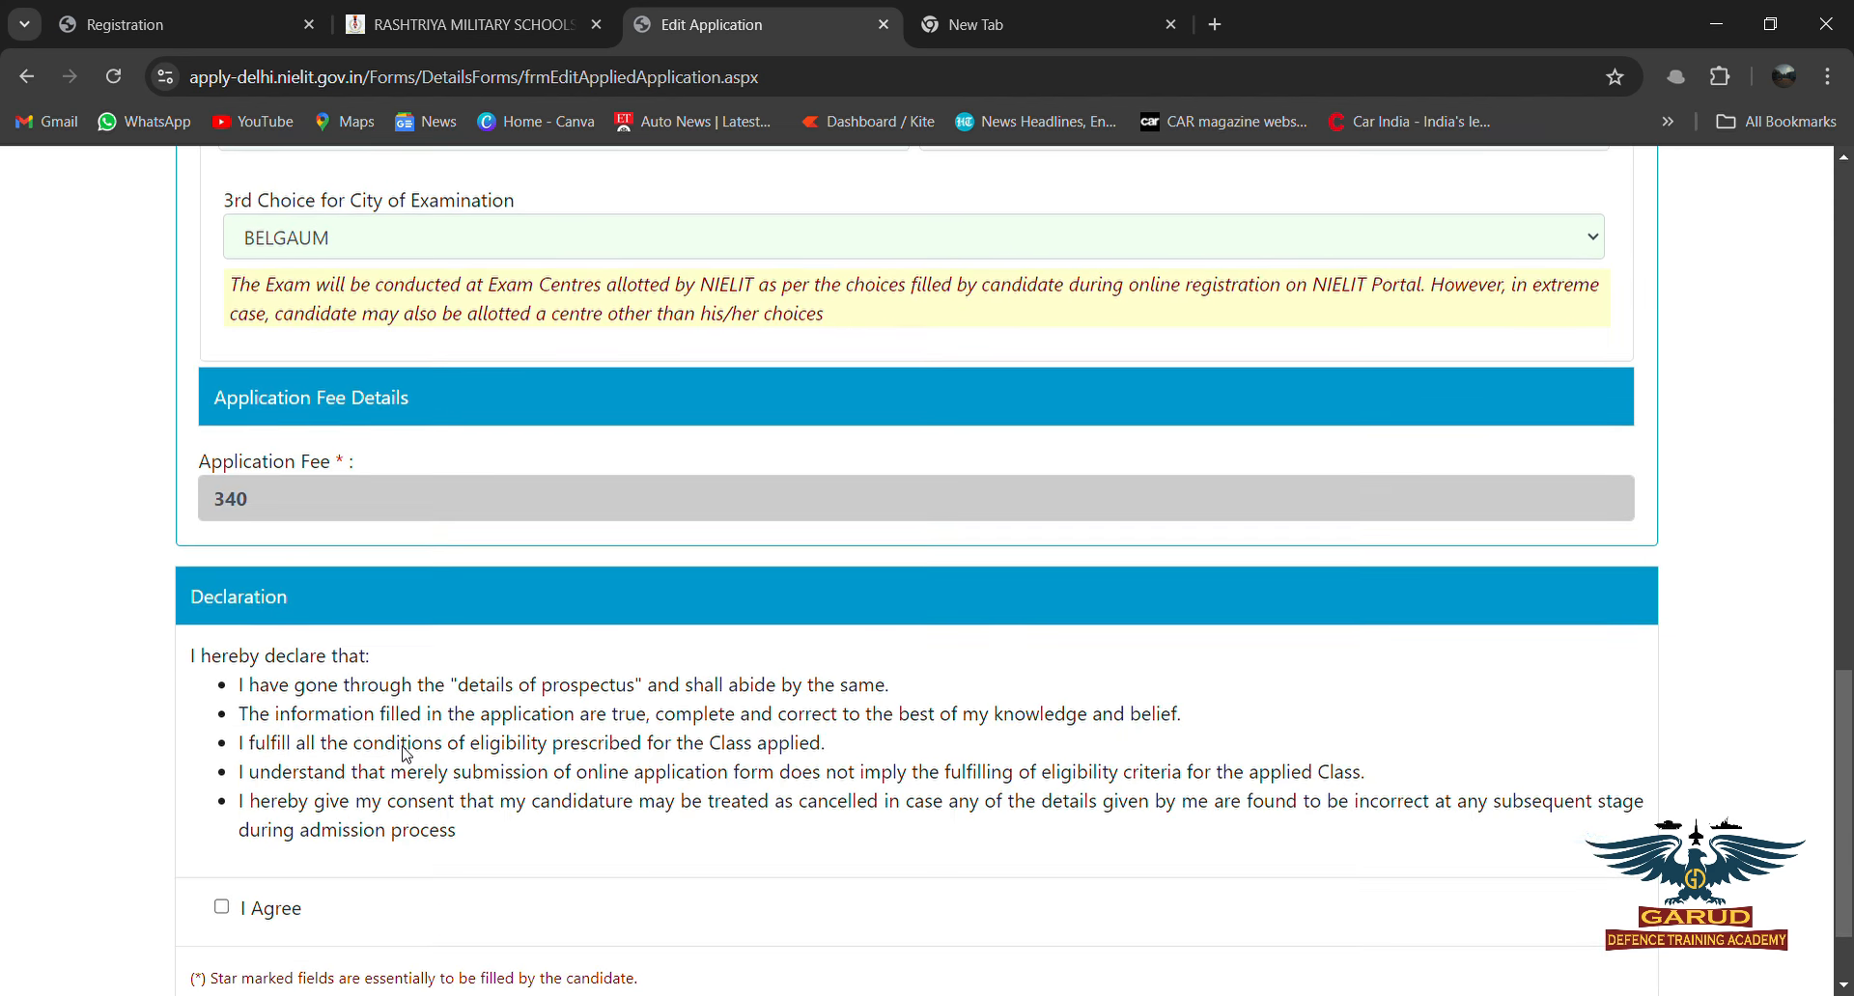
scroll(304, 581, up, 15)
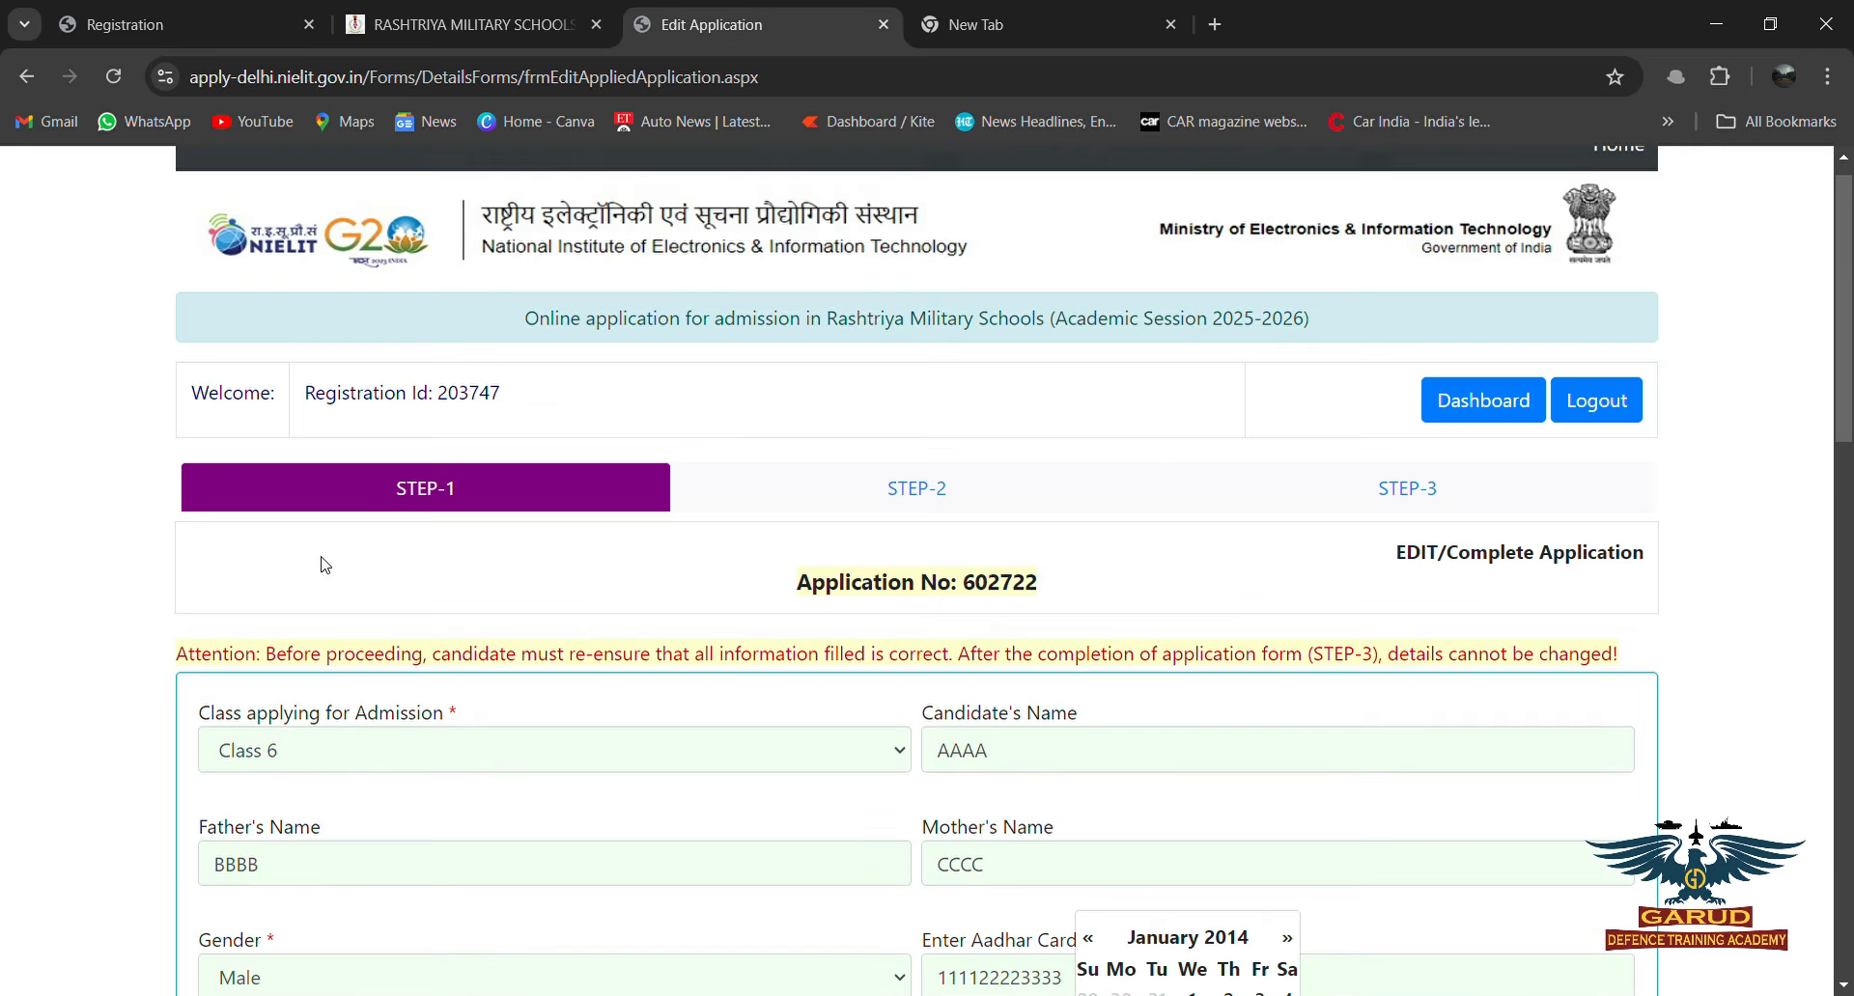
scroll(384, 626, down, 8)
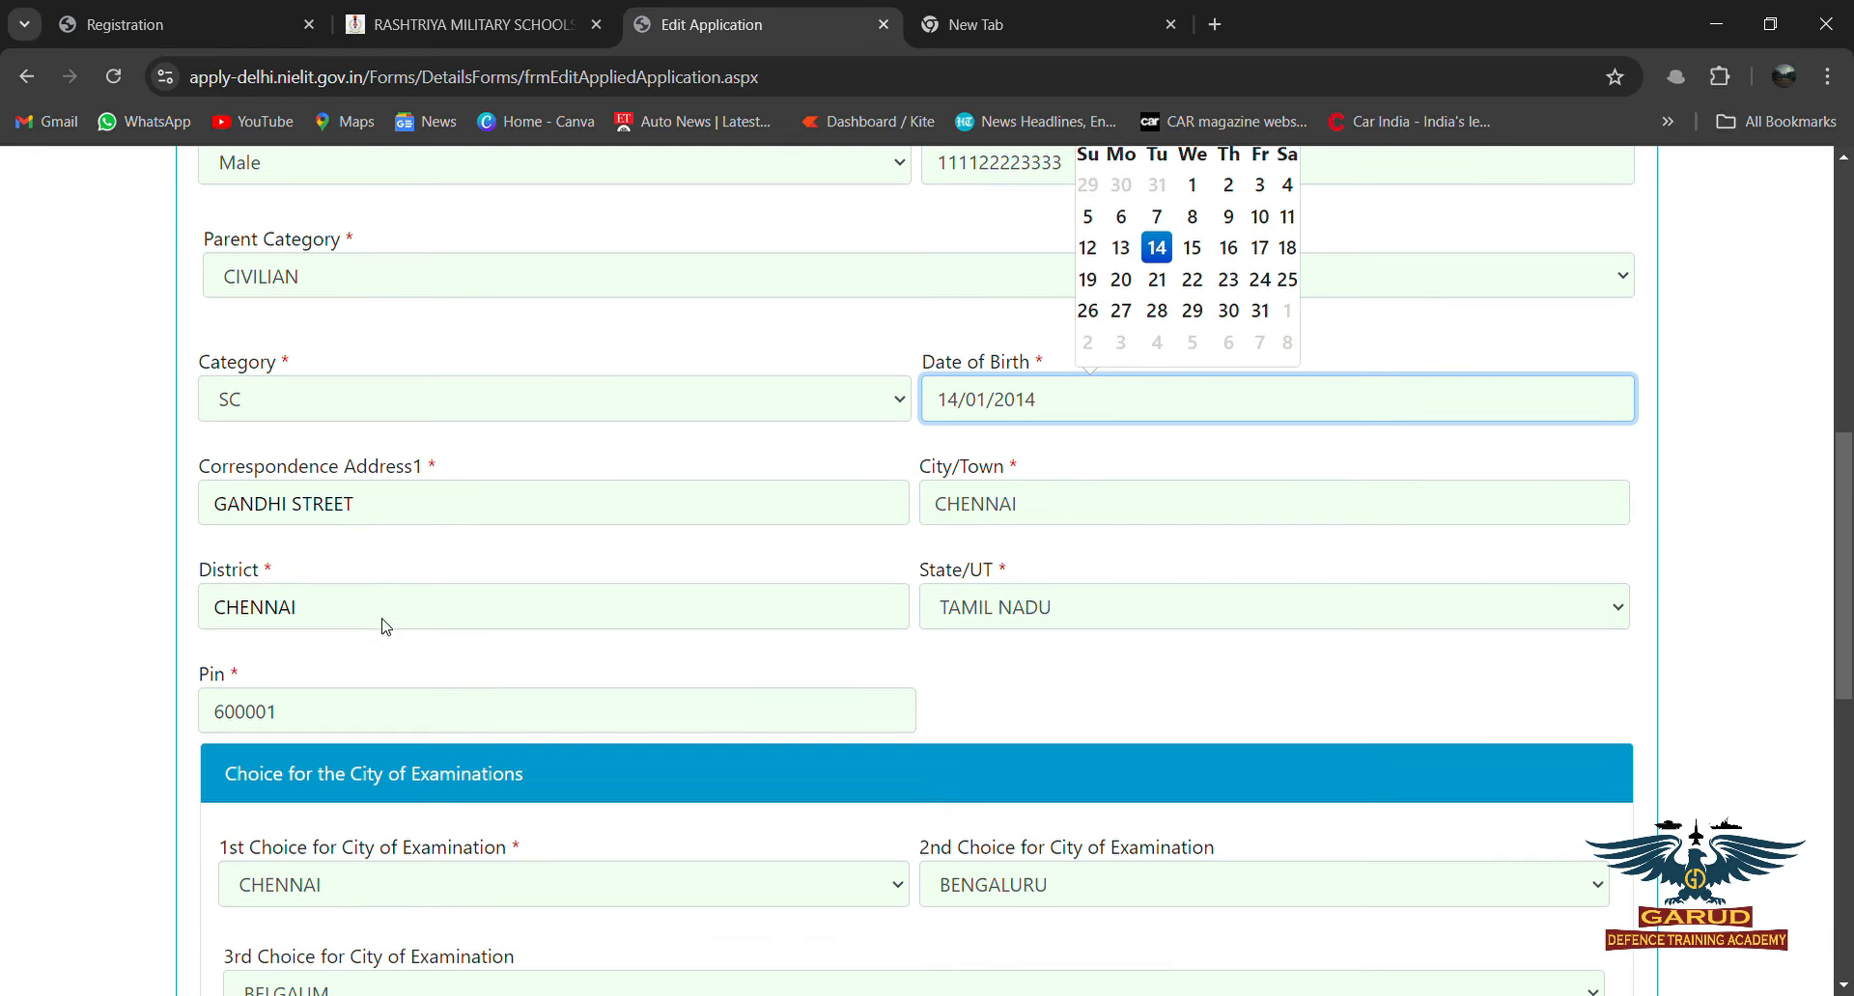
click(417, 392)
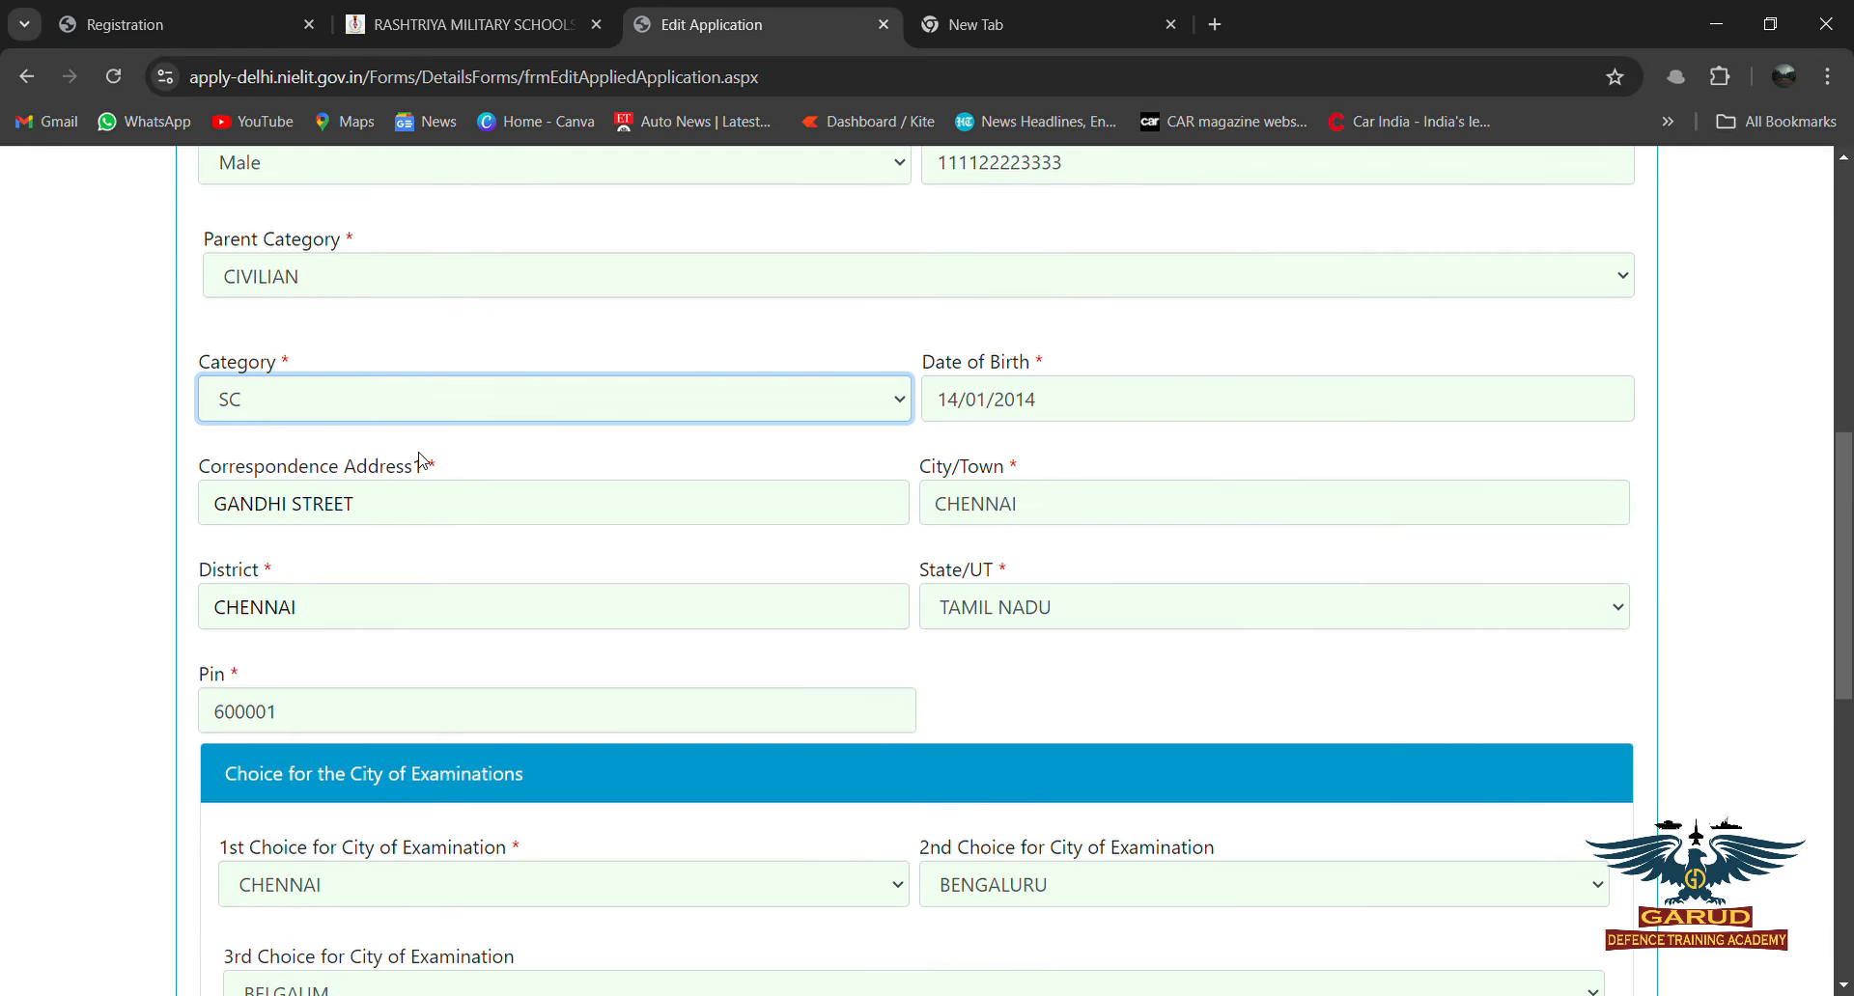
click(423, 461)
- Accept the I Agree declaration and save STEP-1 to reach the STEP-2 page
scroll(541, 635, down, 6)
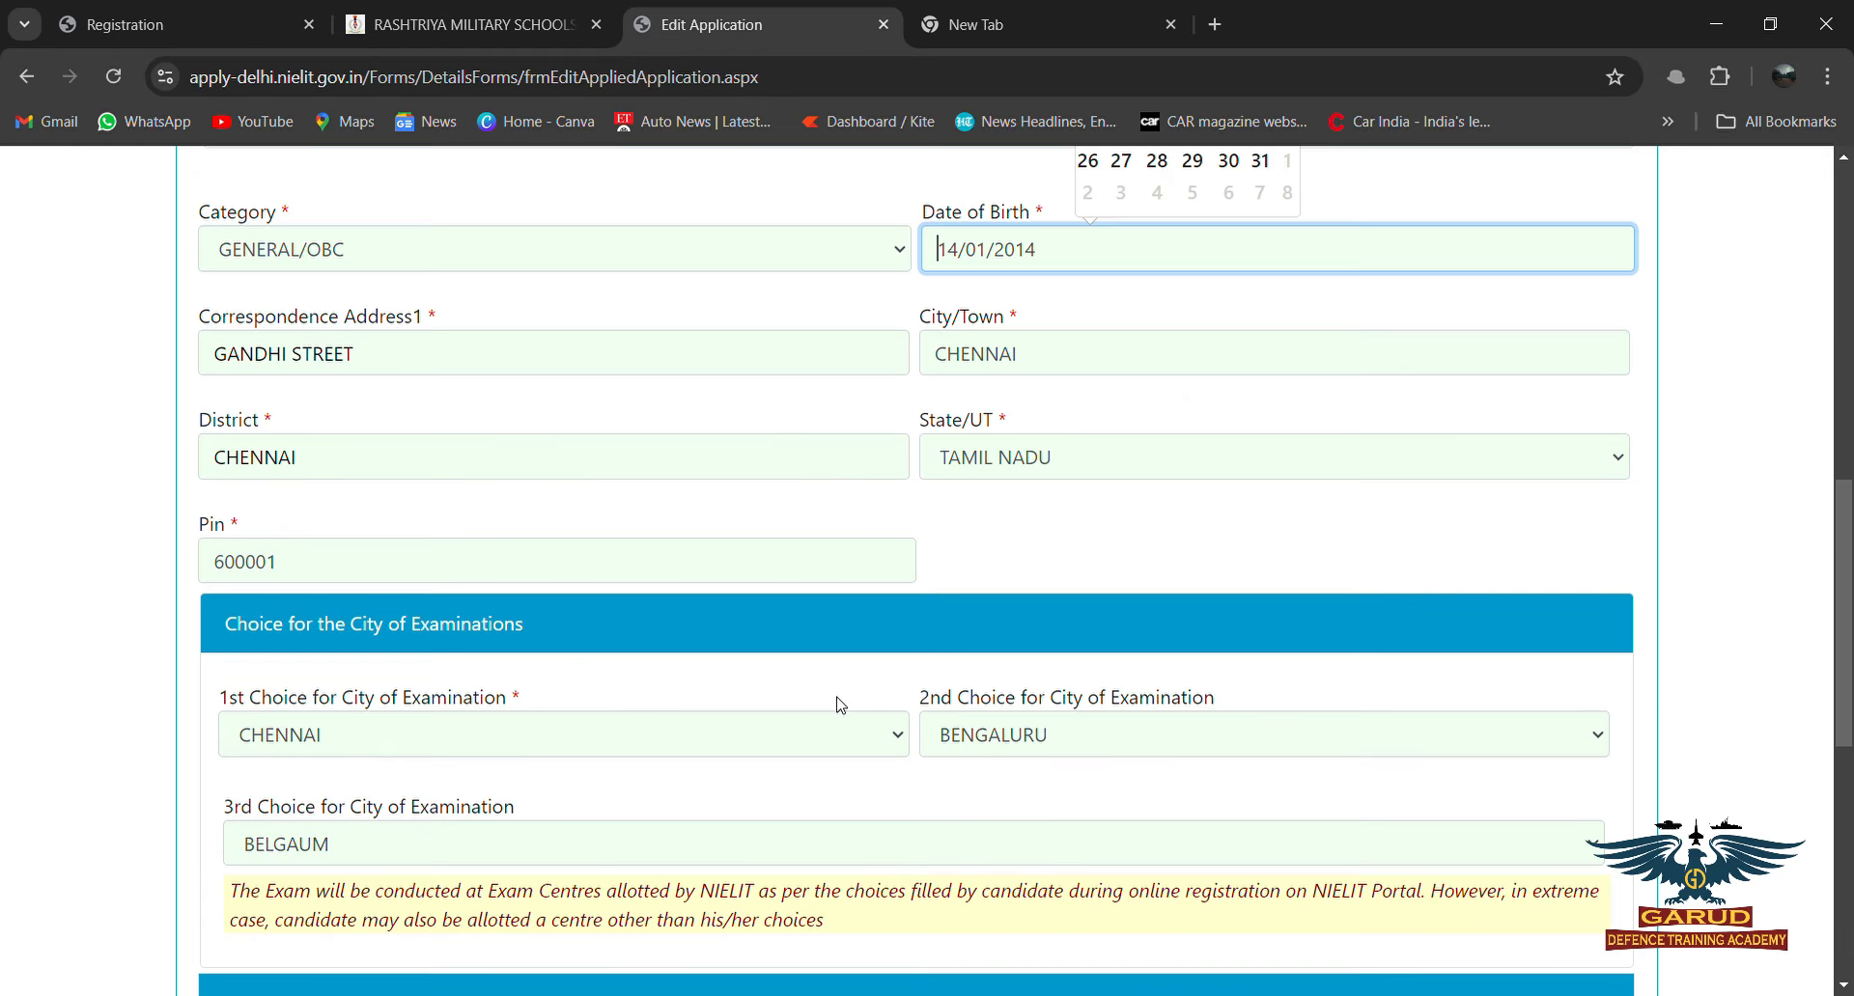
scroll(754, 778, down, 6)
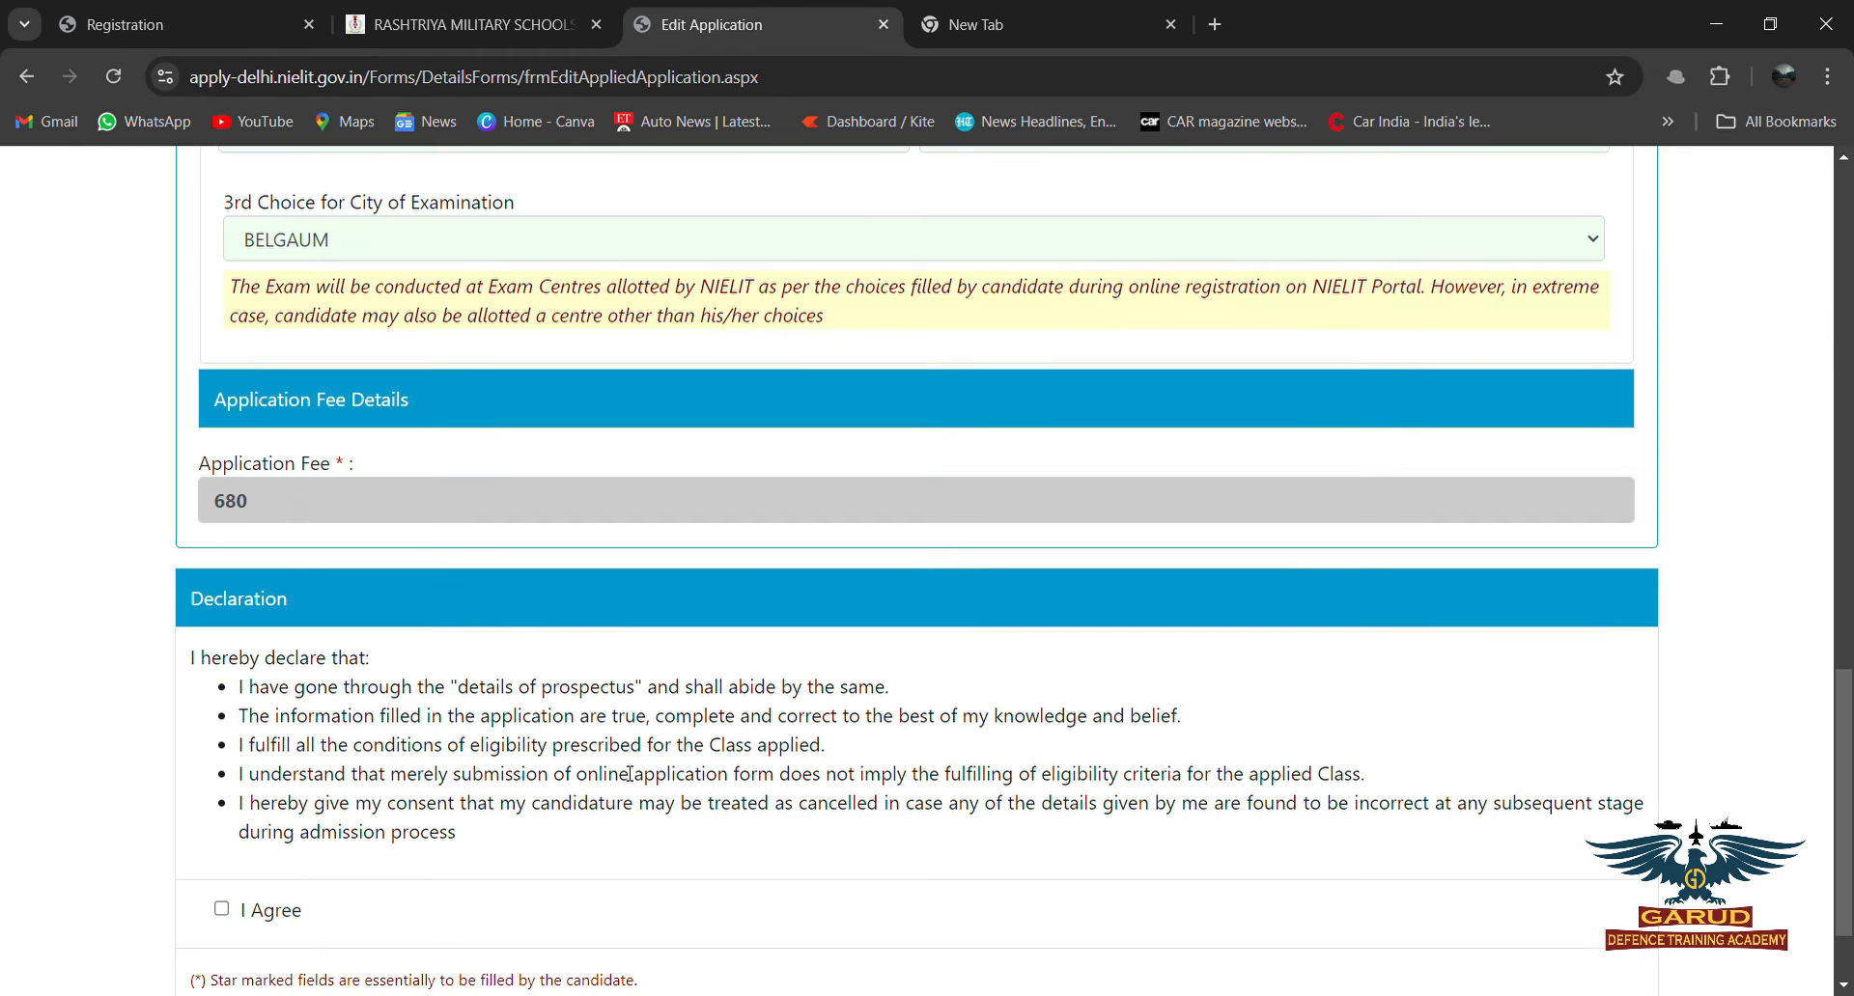
click(221, 909)
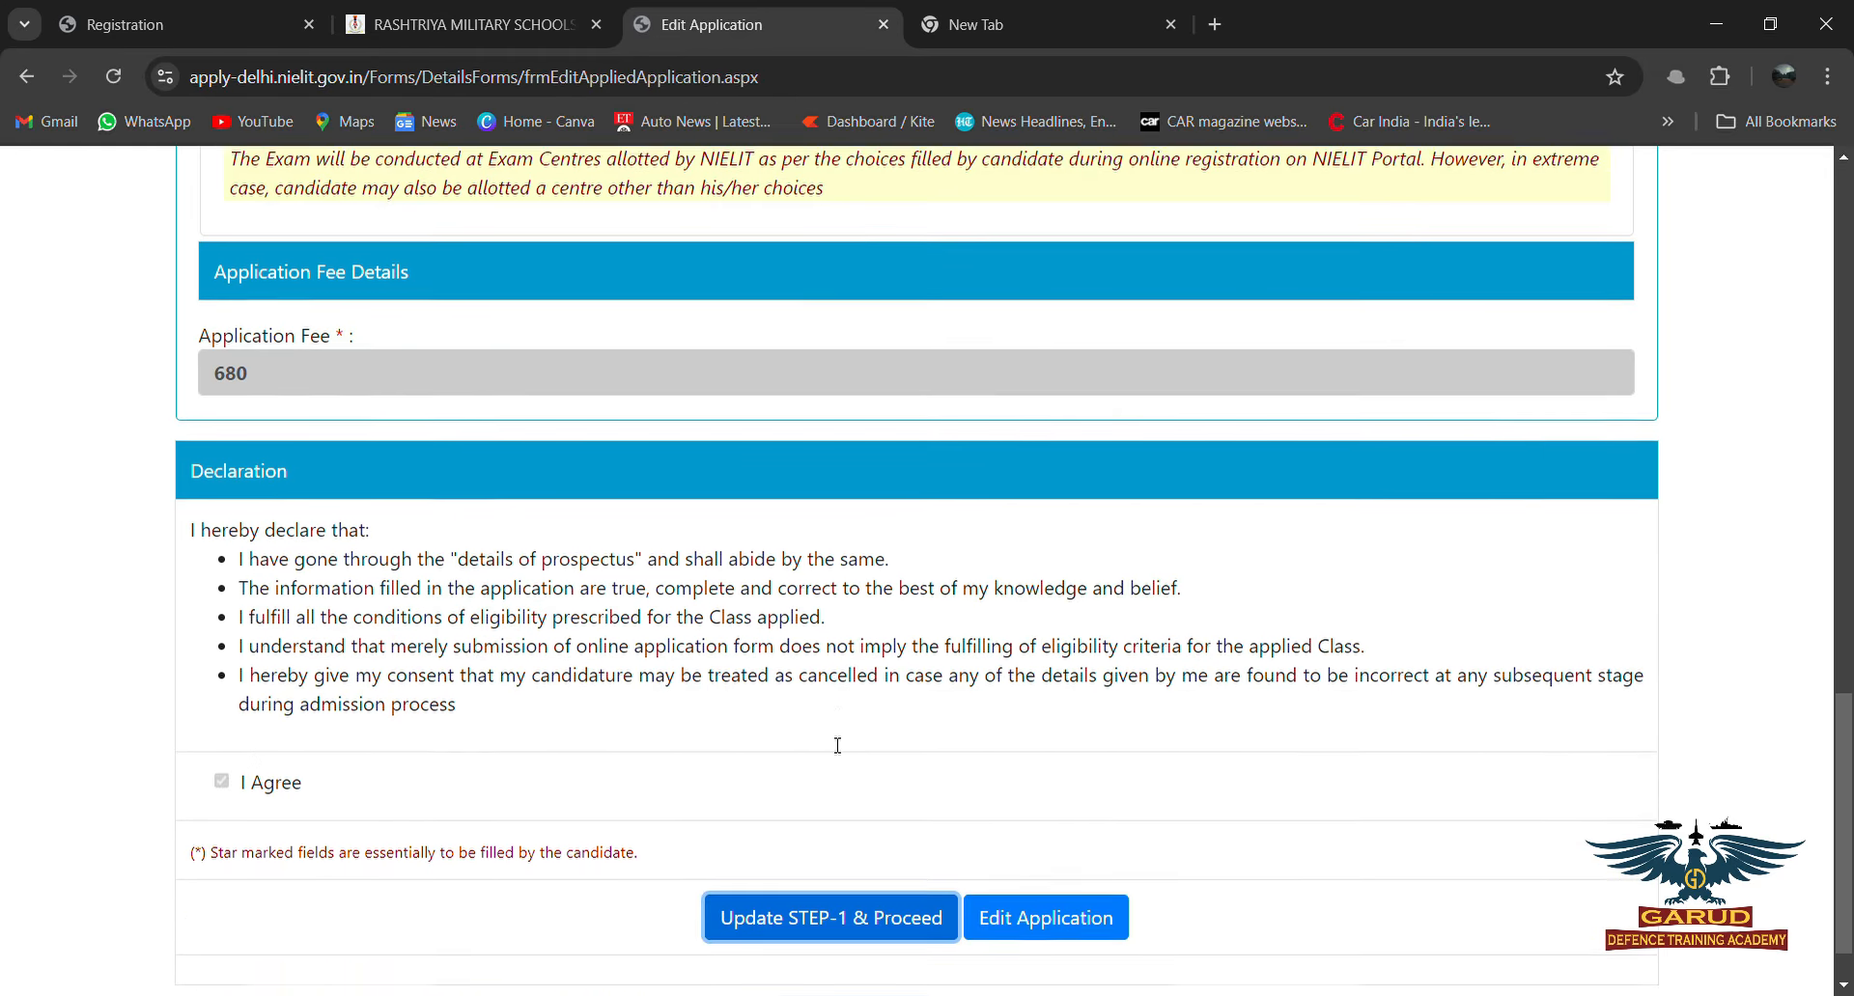
scroll(837, 745, down, 1)
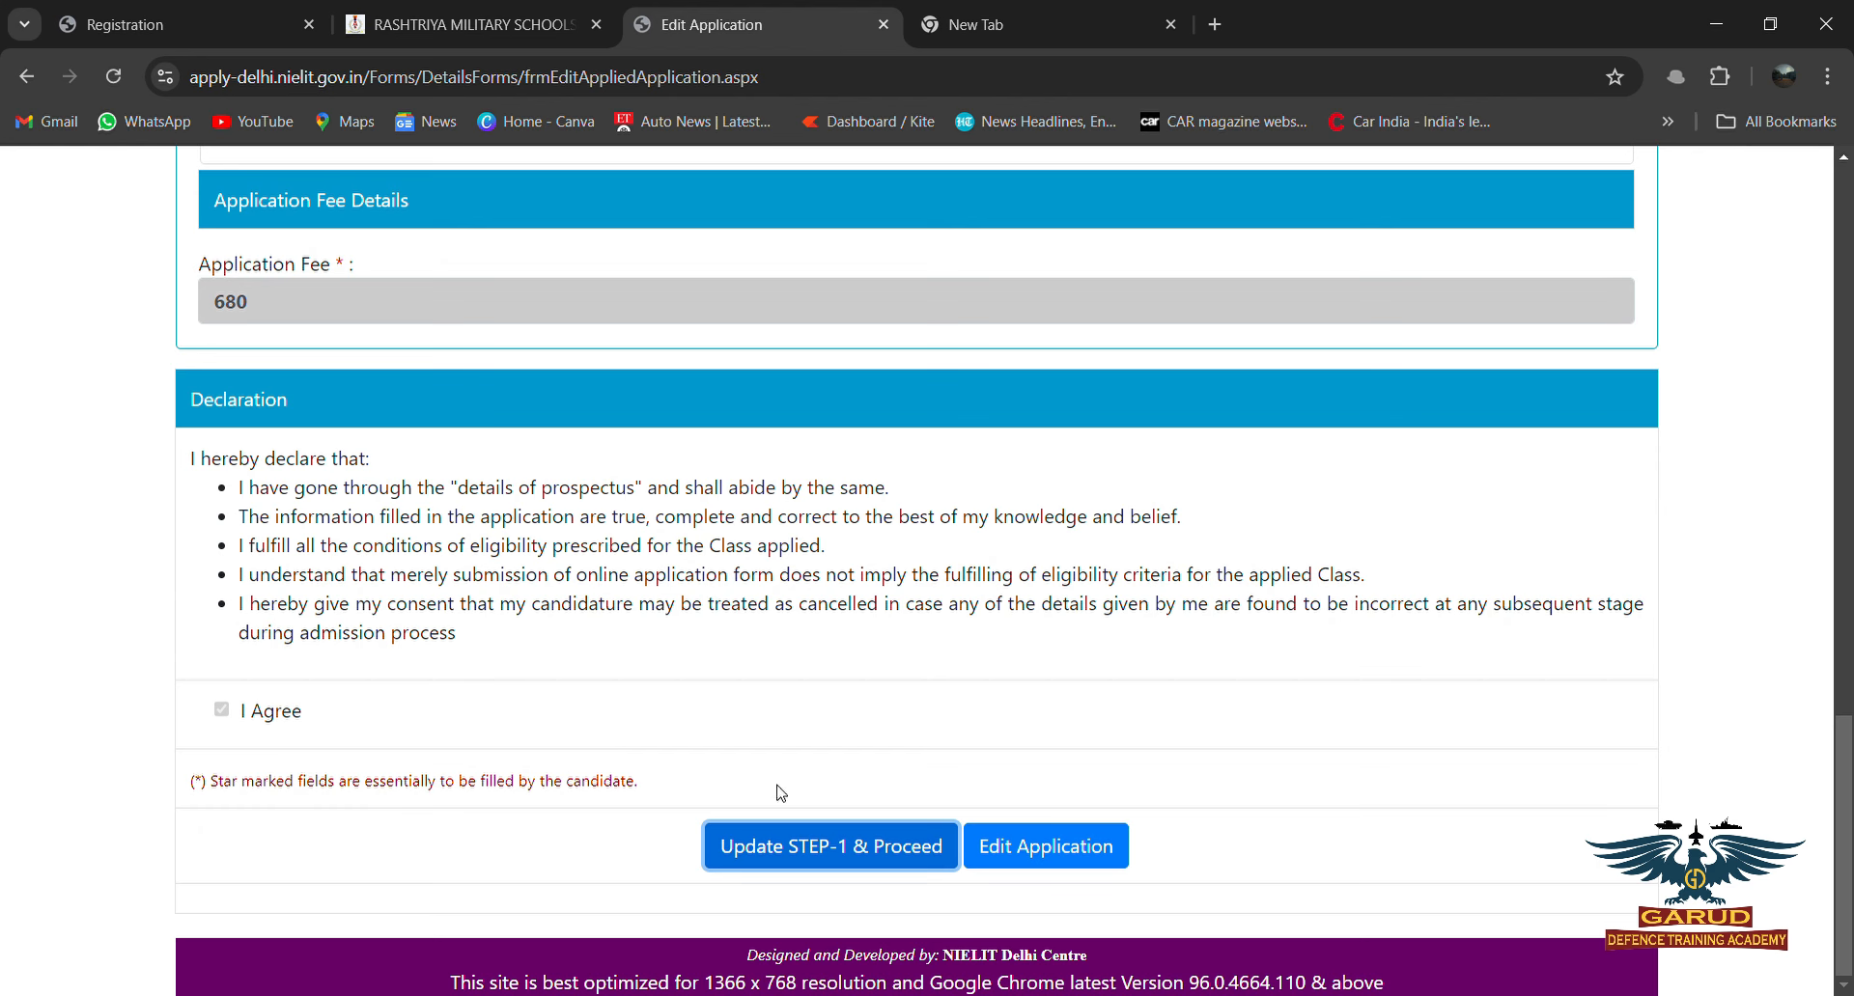
click(846, 857)
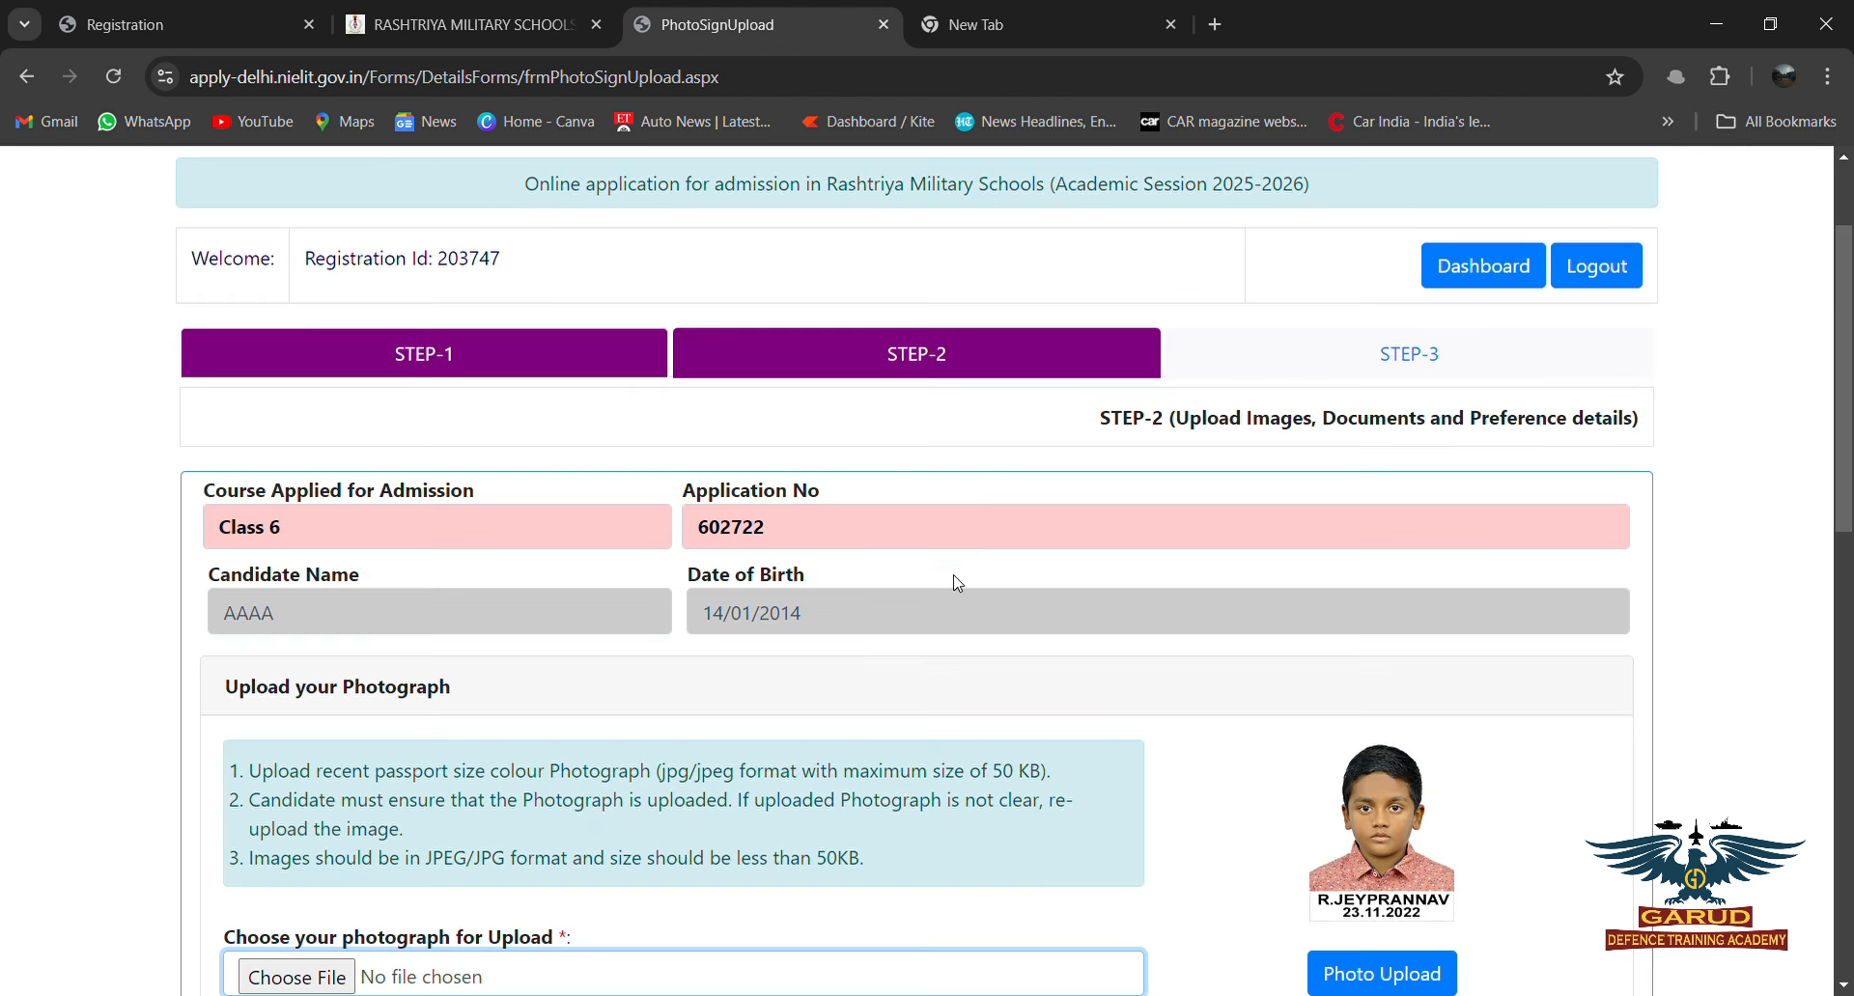
- Scroll the STEP-2 page down to the Class 6 details and photograph upload section
scroll(1235, 772, down, 1)
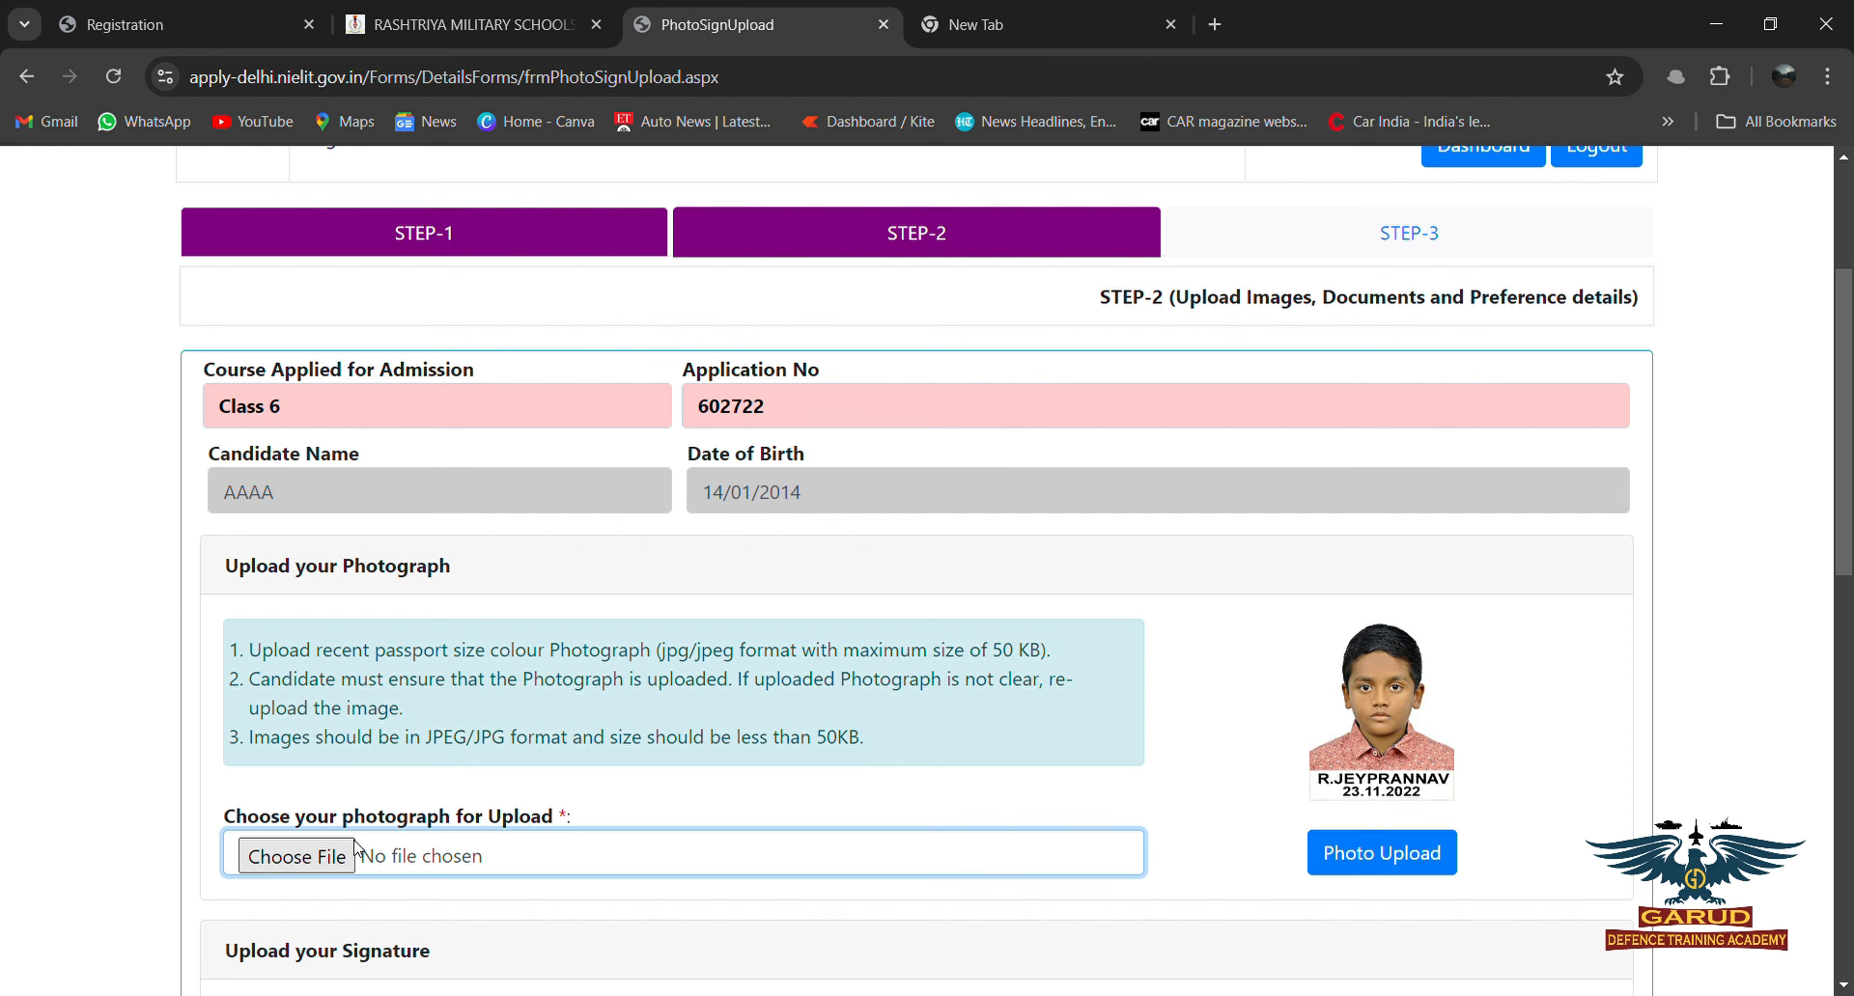
- Search Google for 'IMAGE SIZE REDUCER' in the new tab, then return to the STEP-2 page
click(1062, 18)
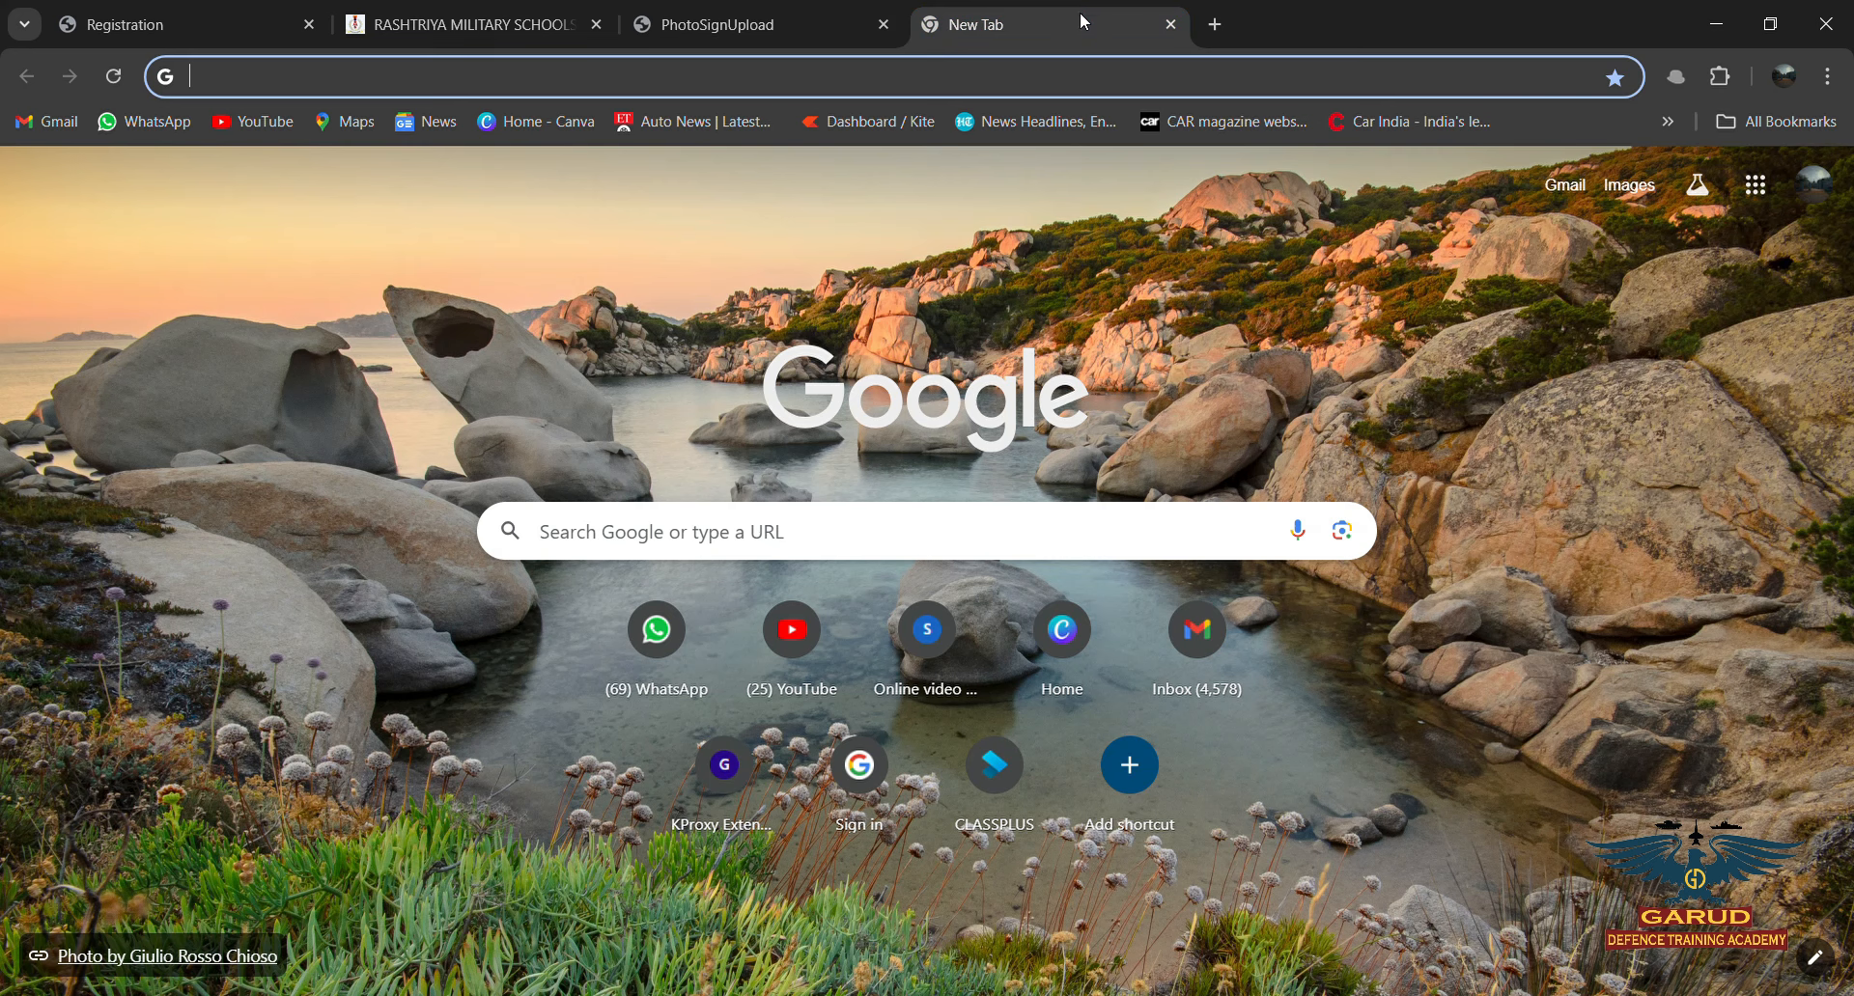
text(IMAG)
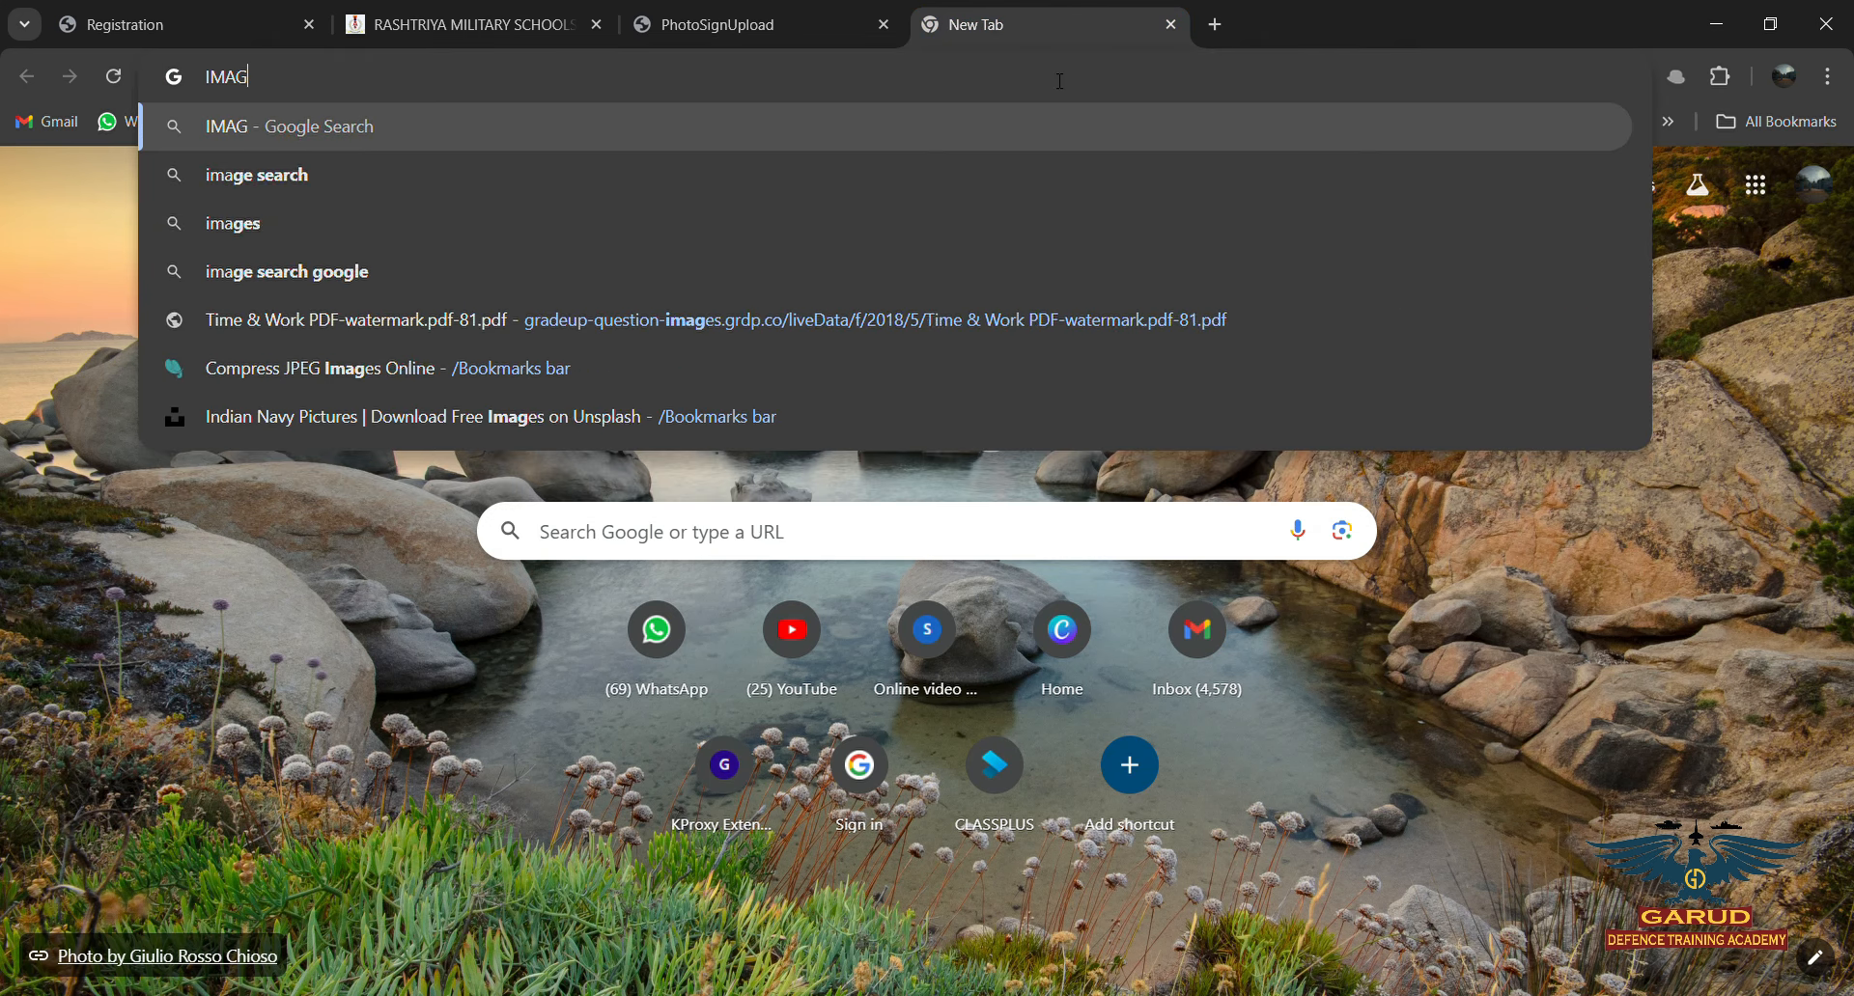
text(E SIZE R)
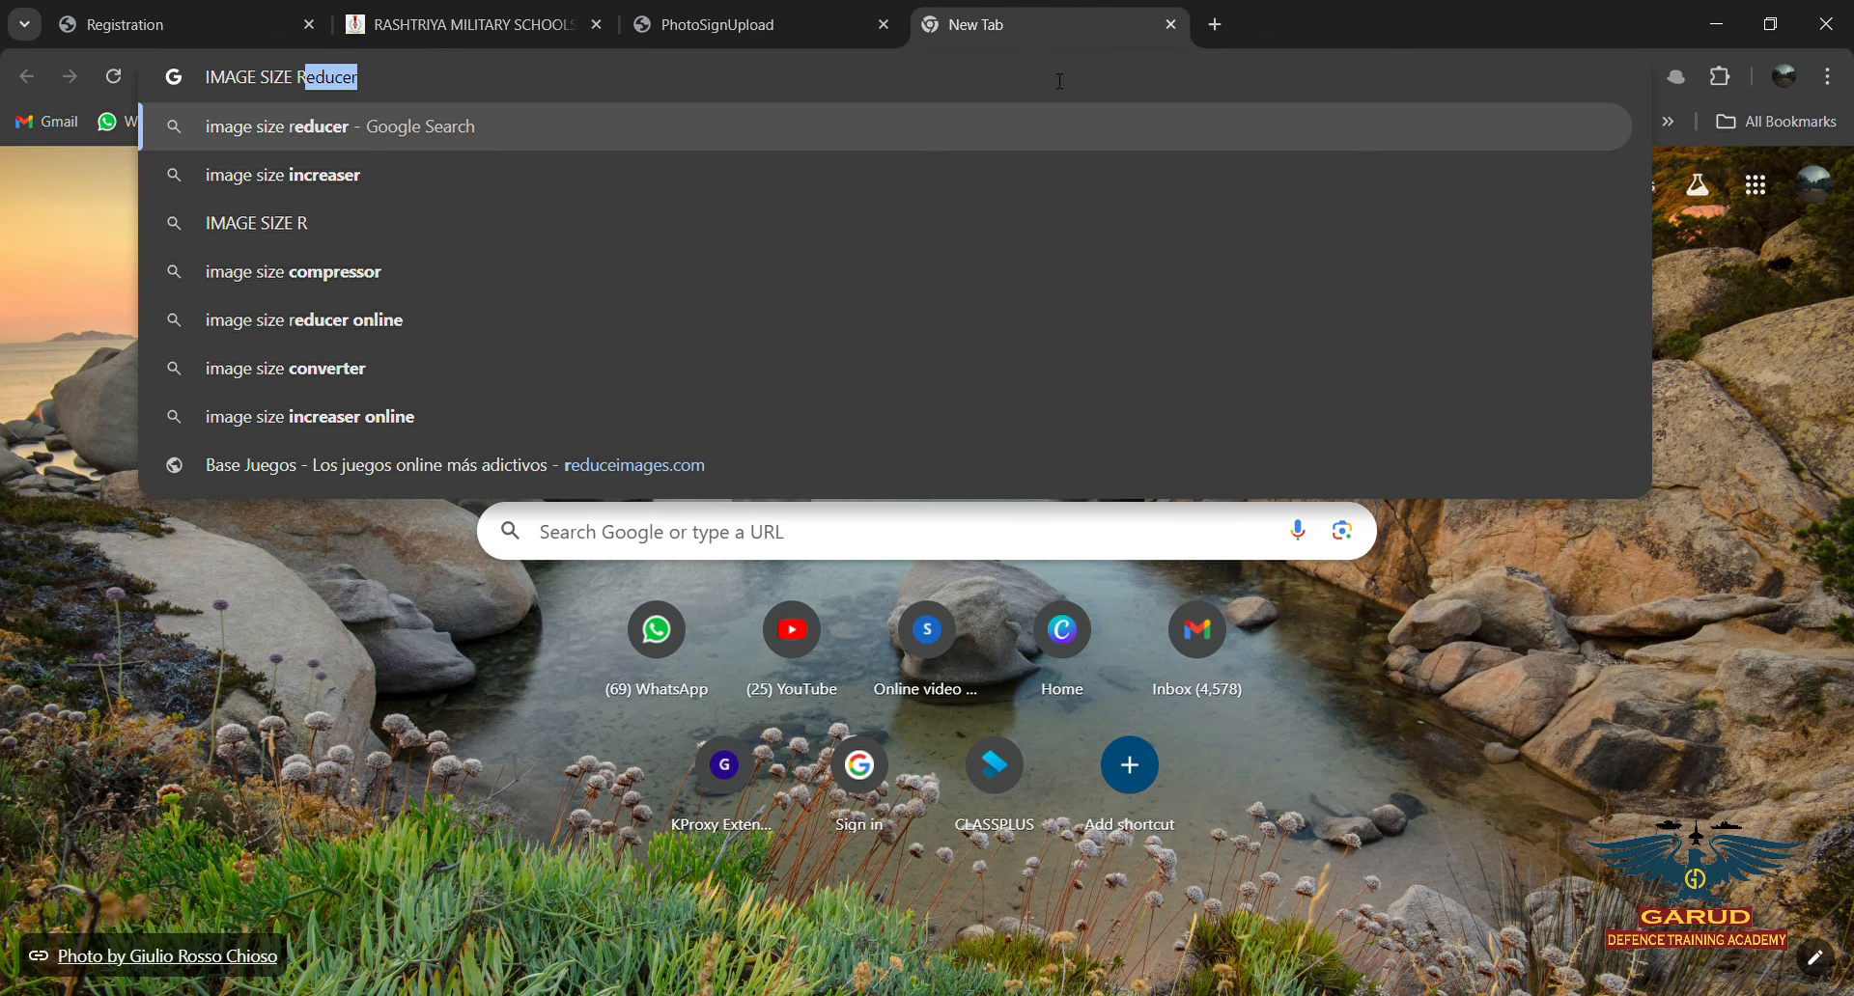
text(EDUCER)
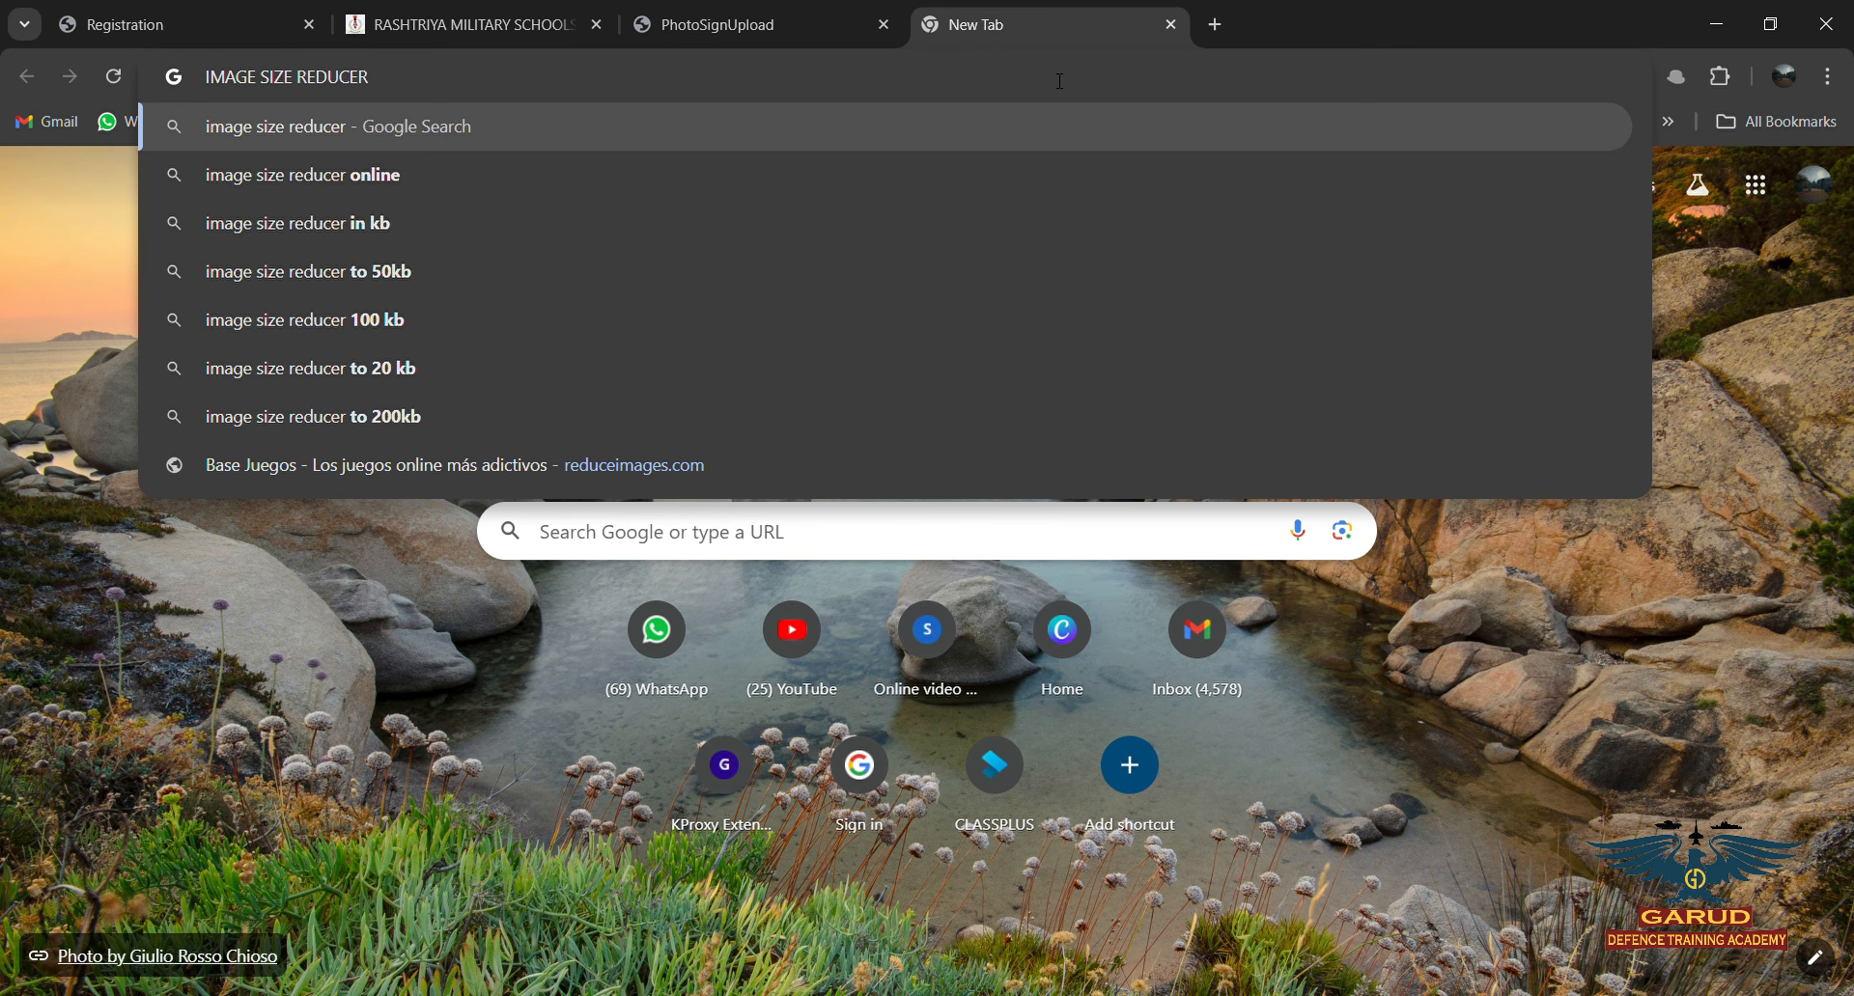
key(Return)
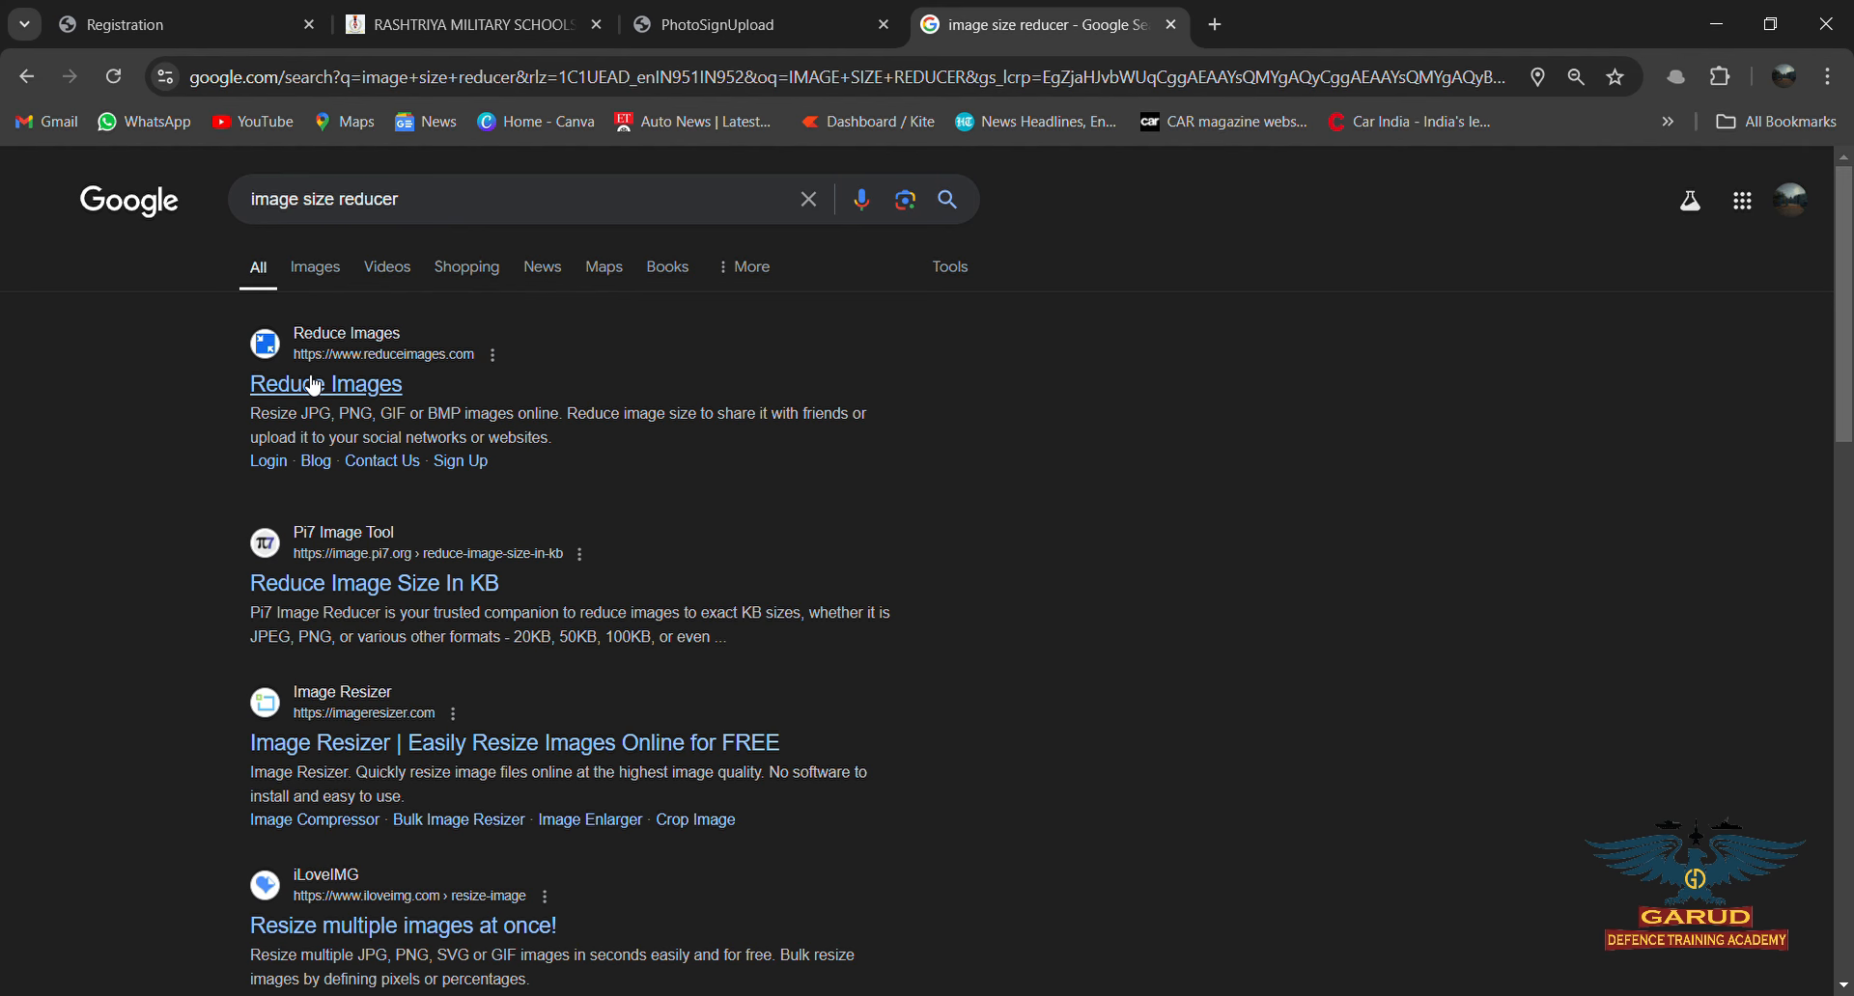
click(828, 20)
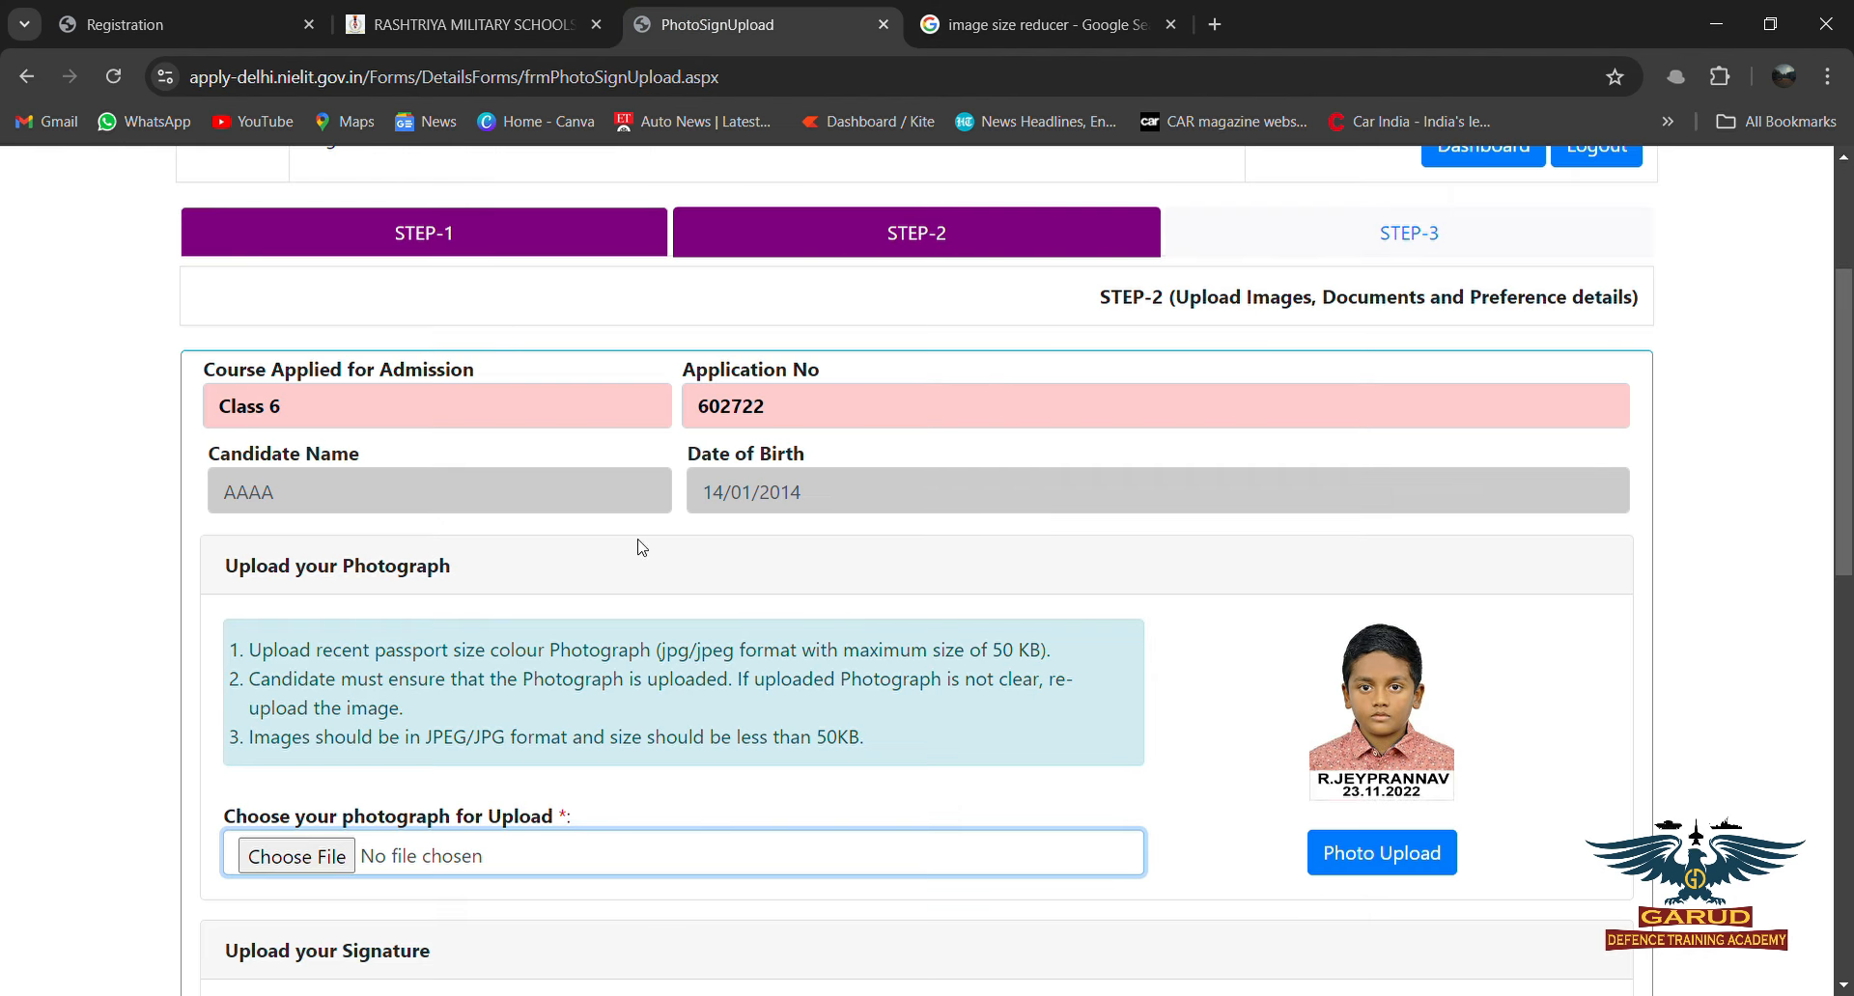
- Submit the photograph upload after dismissing the file picker without choosing a file
scroll(487, 820, down, 3)
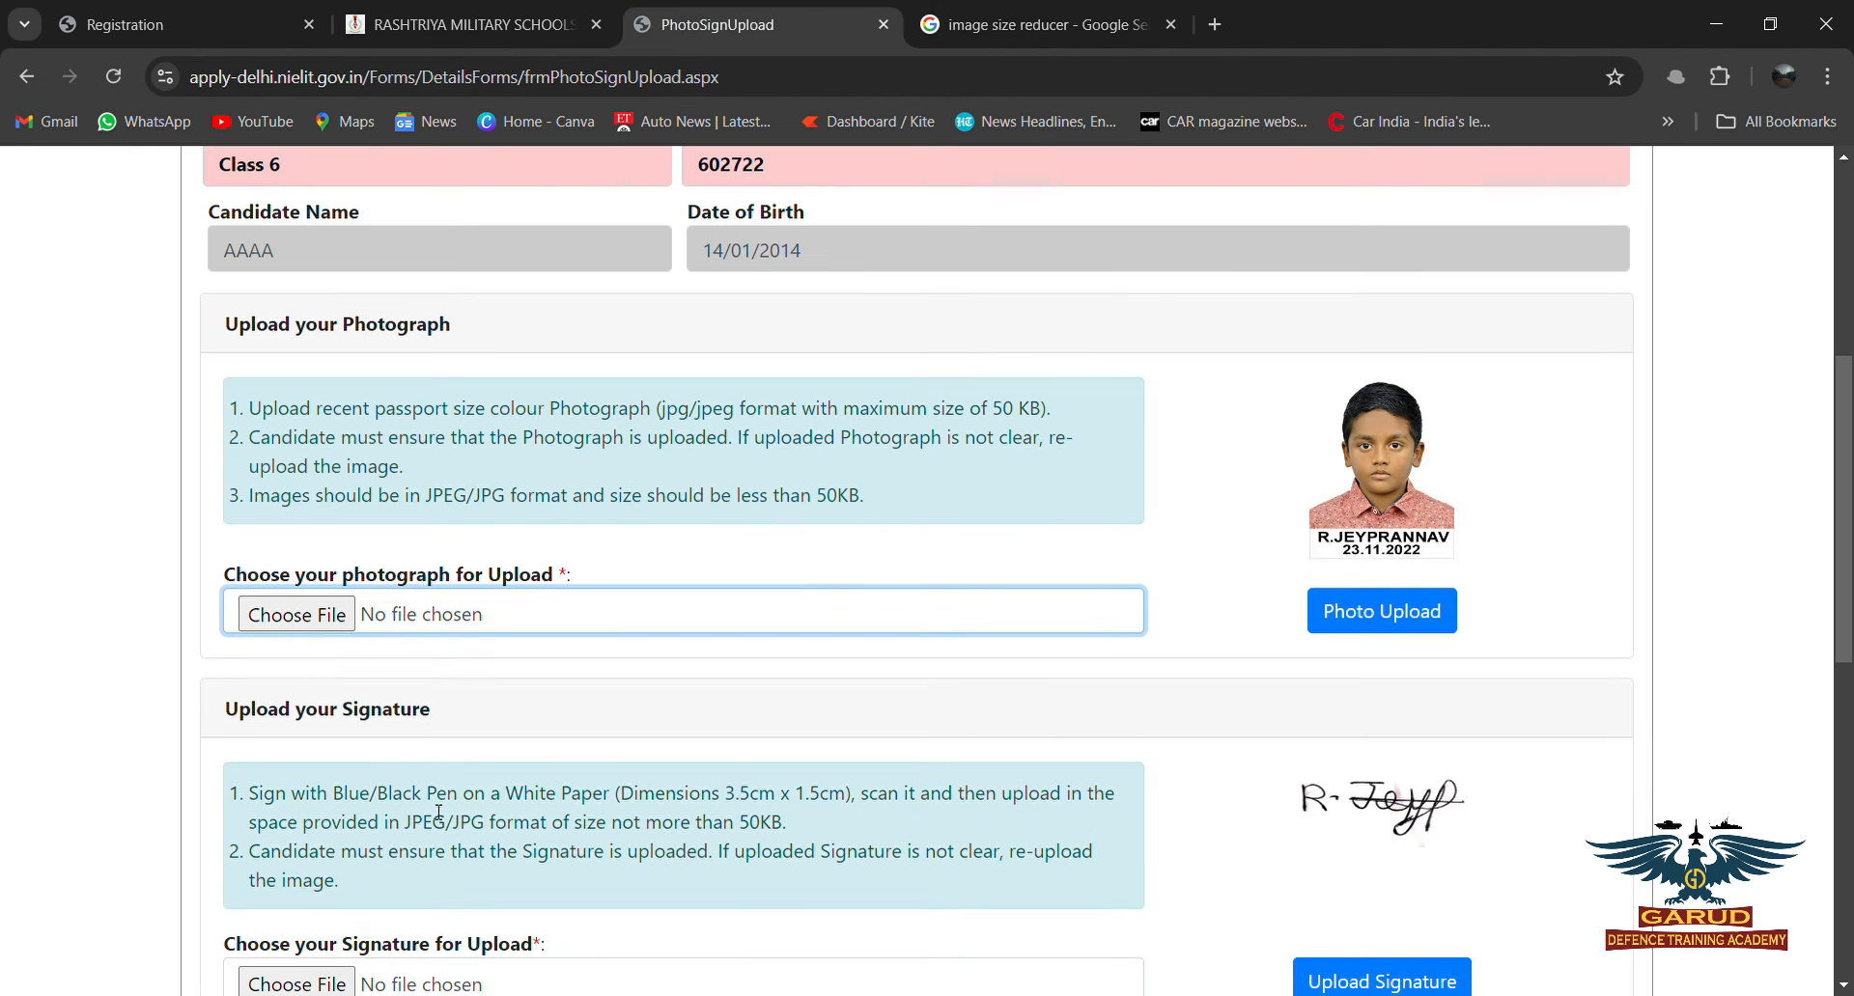
click(303, 619)
click(1441, 693)
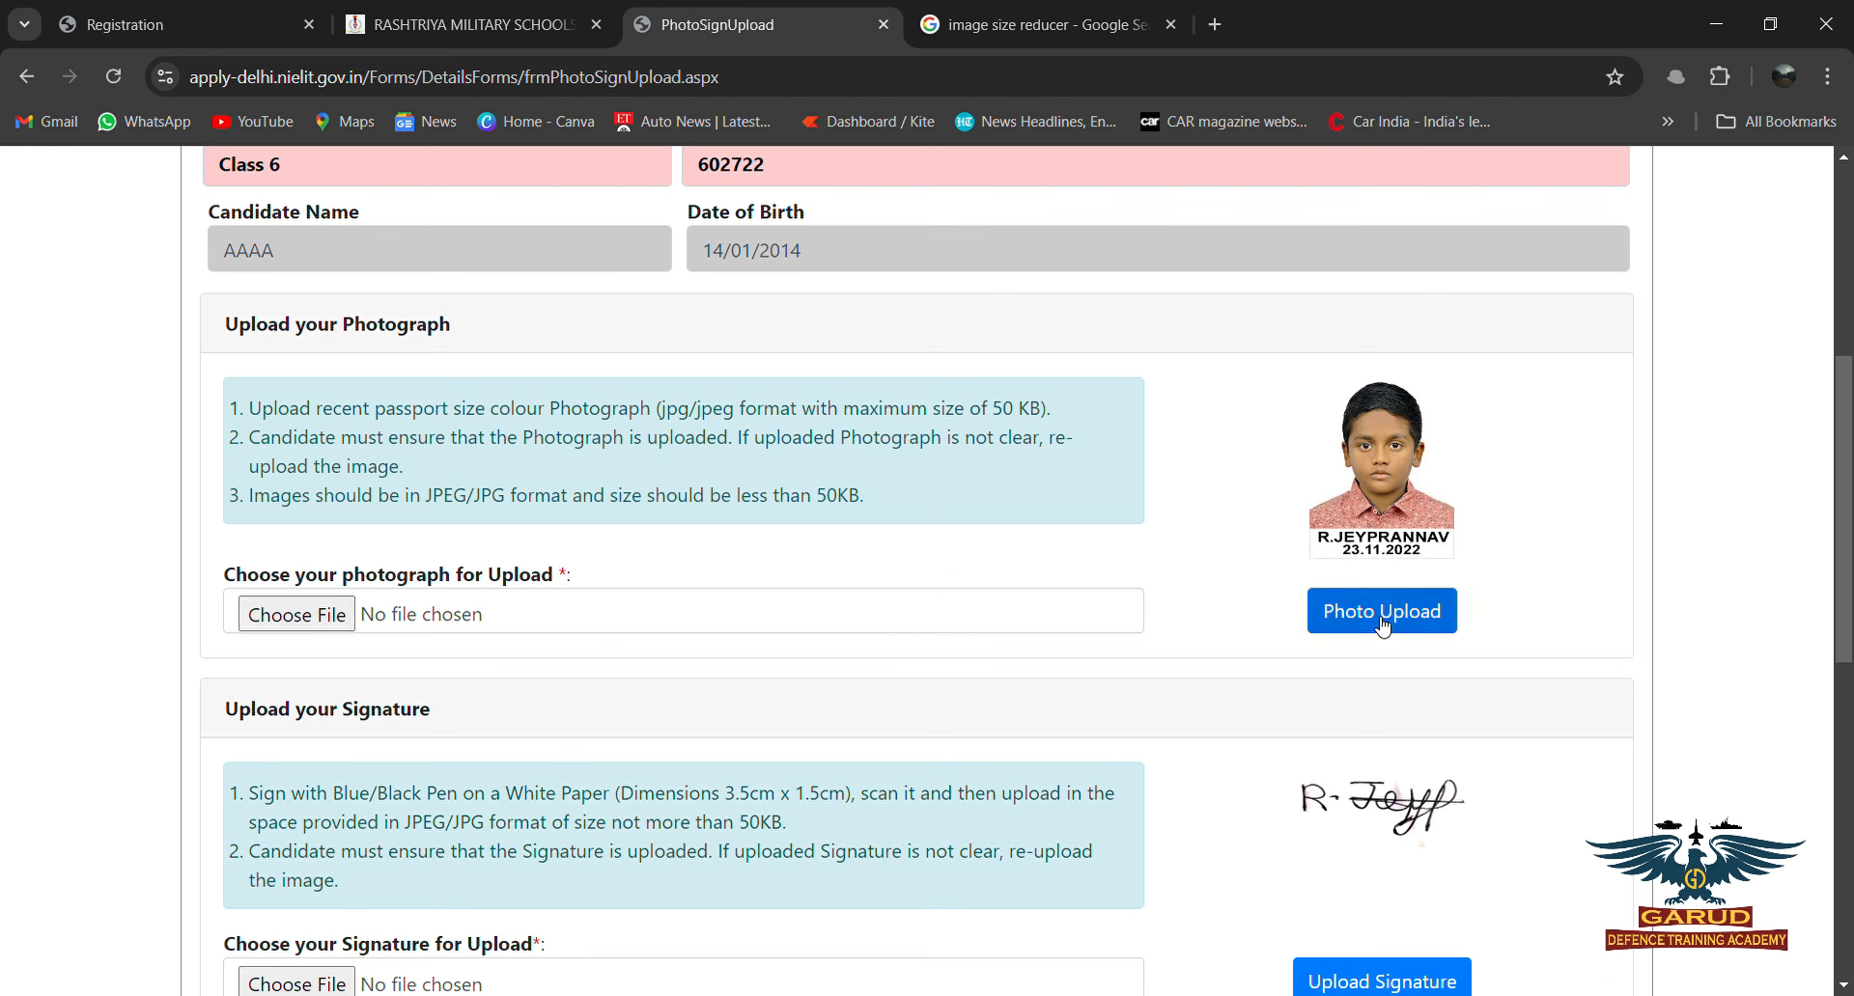
click(1382, 614)
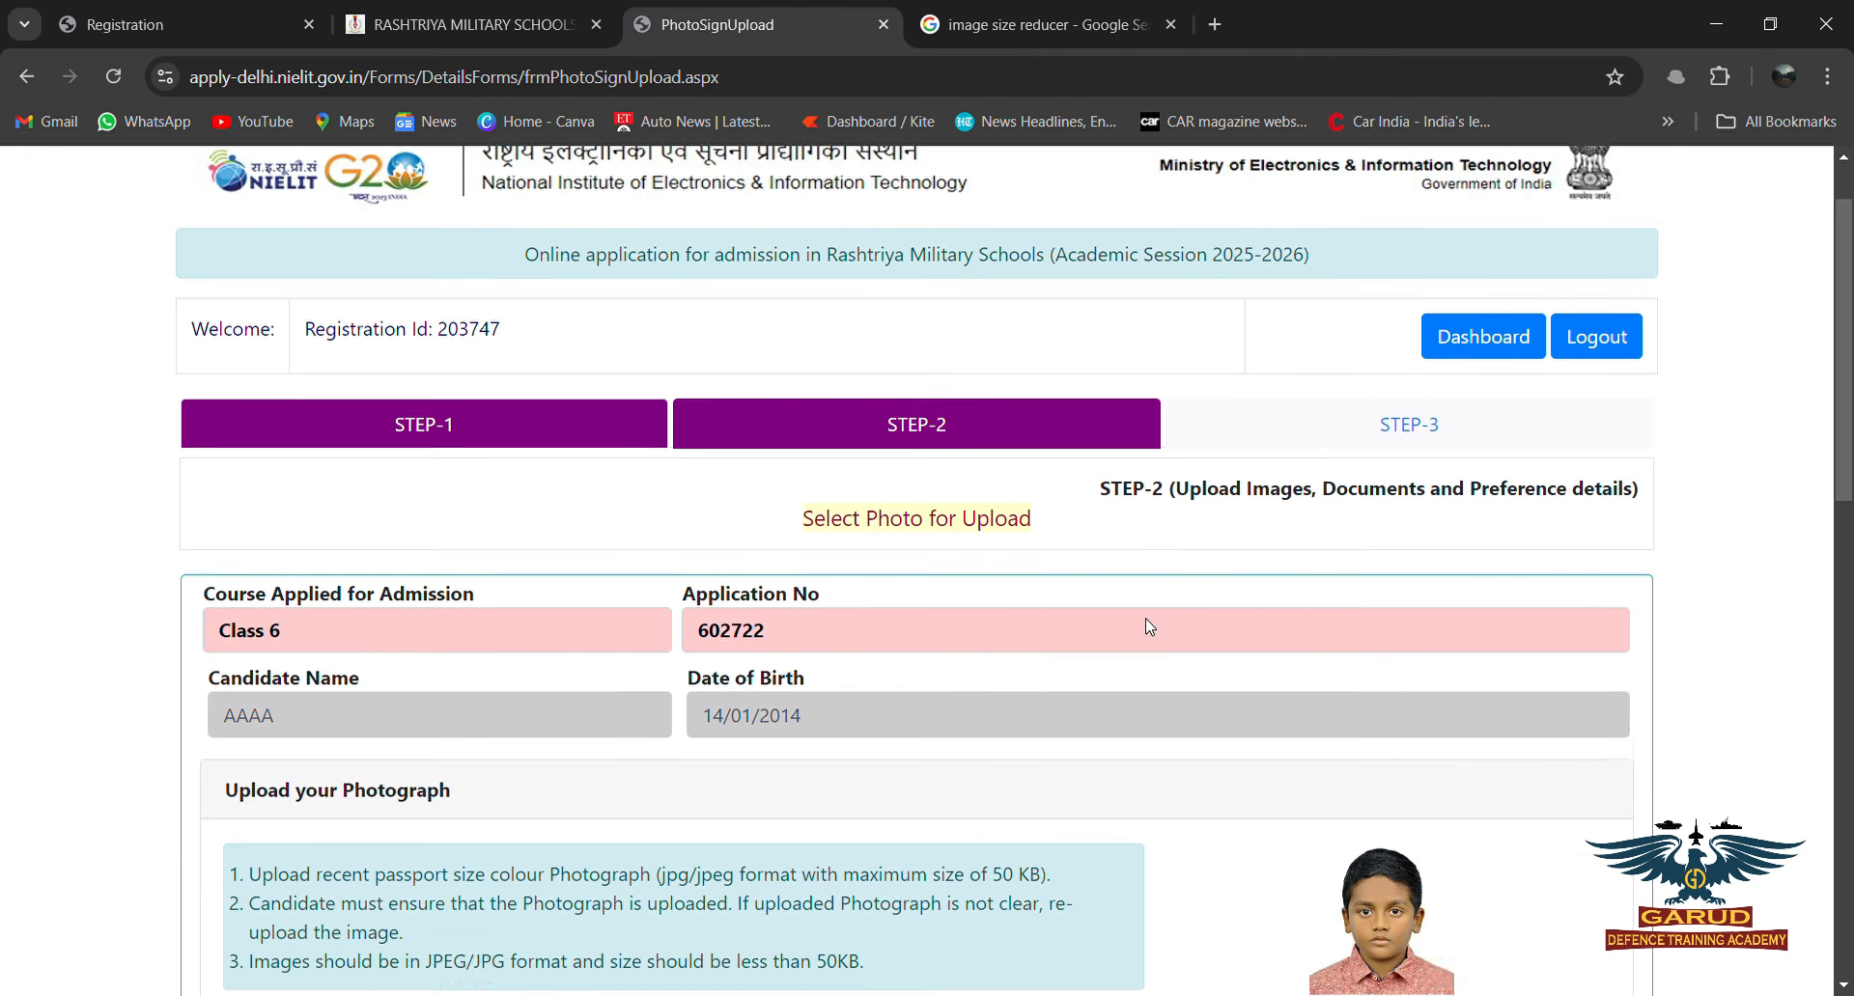
- Highlight the signature rules for blue or black pen and 3.5cm x 1.5cm dimensions
scroll(1047, 649, down, 5)
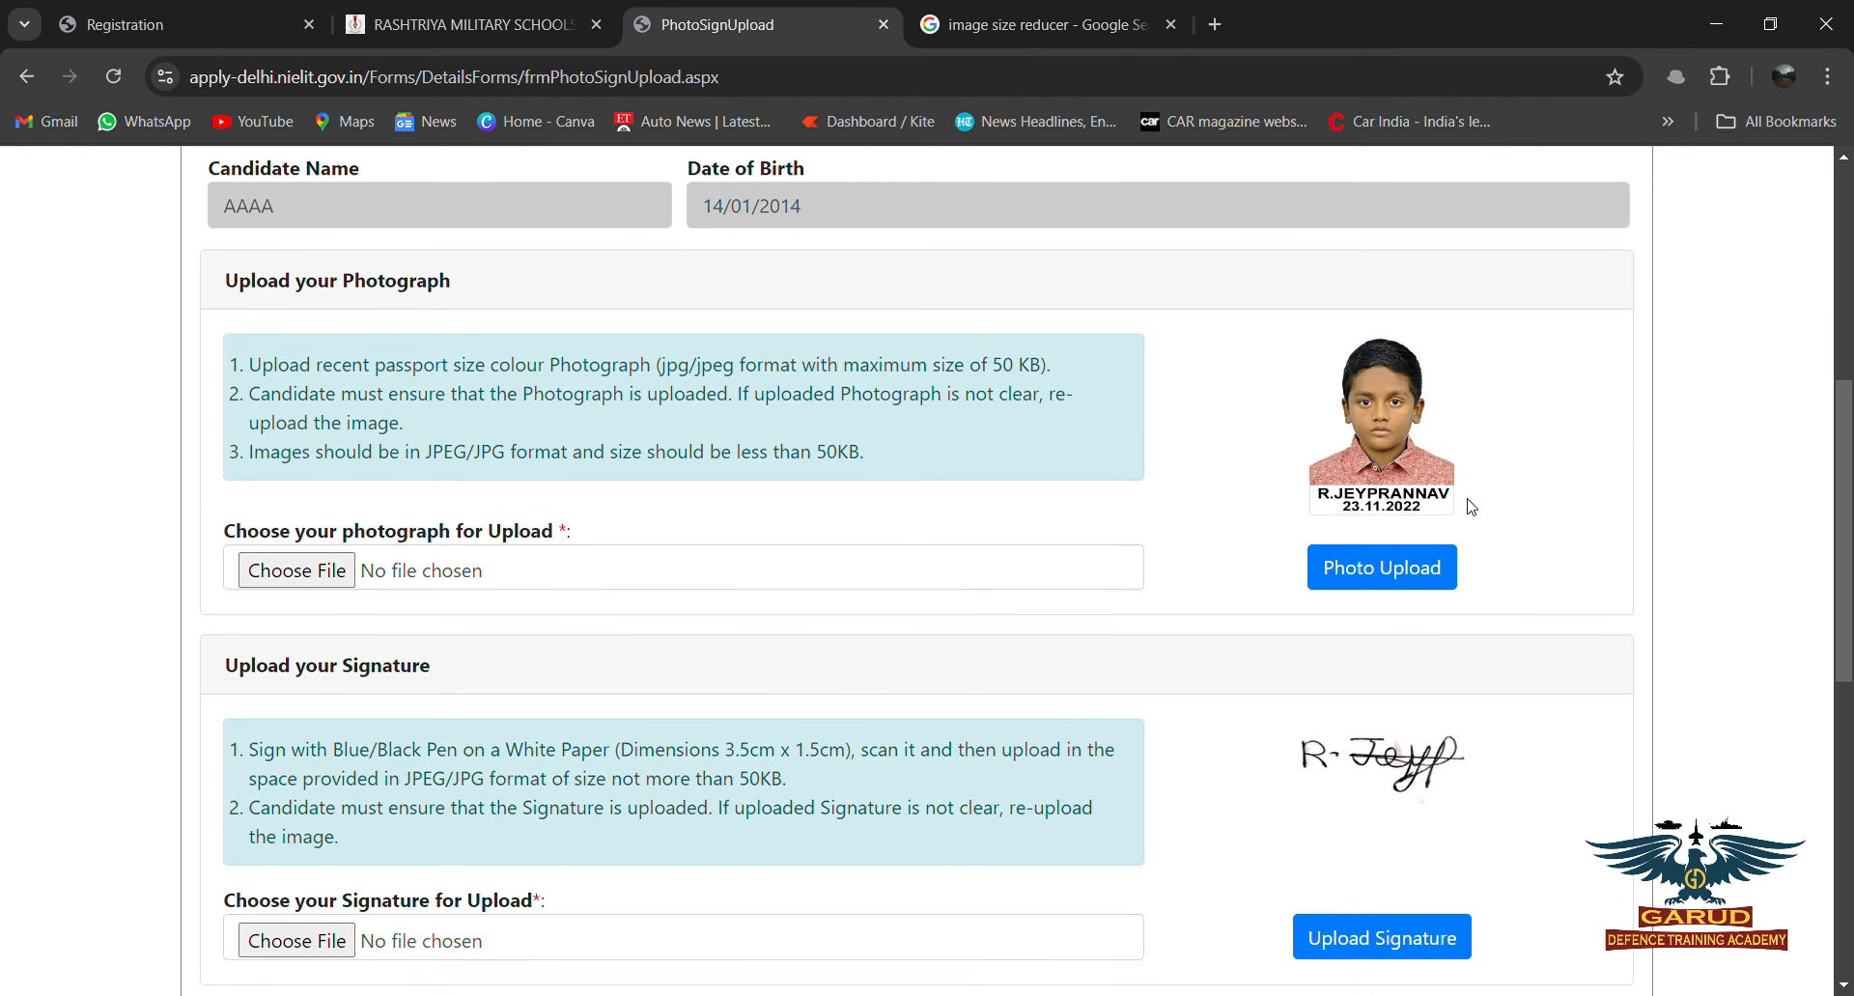
scroll(1197, 811, down, 3)
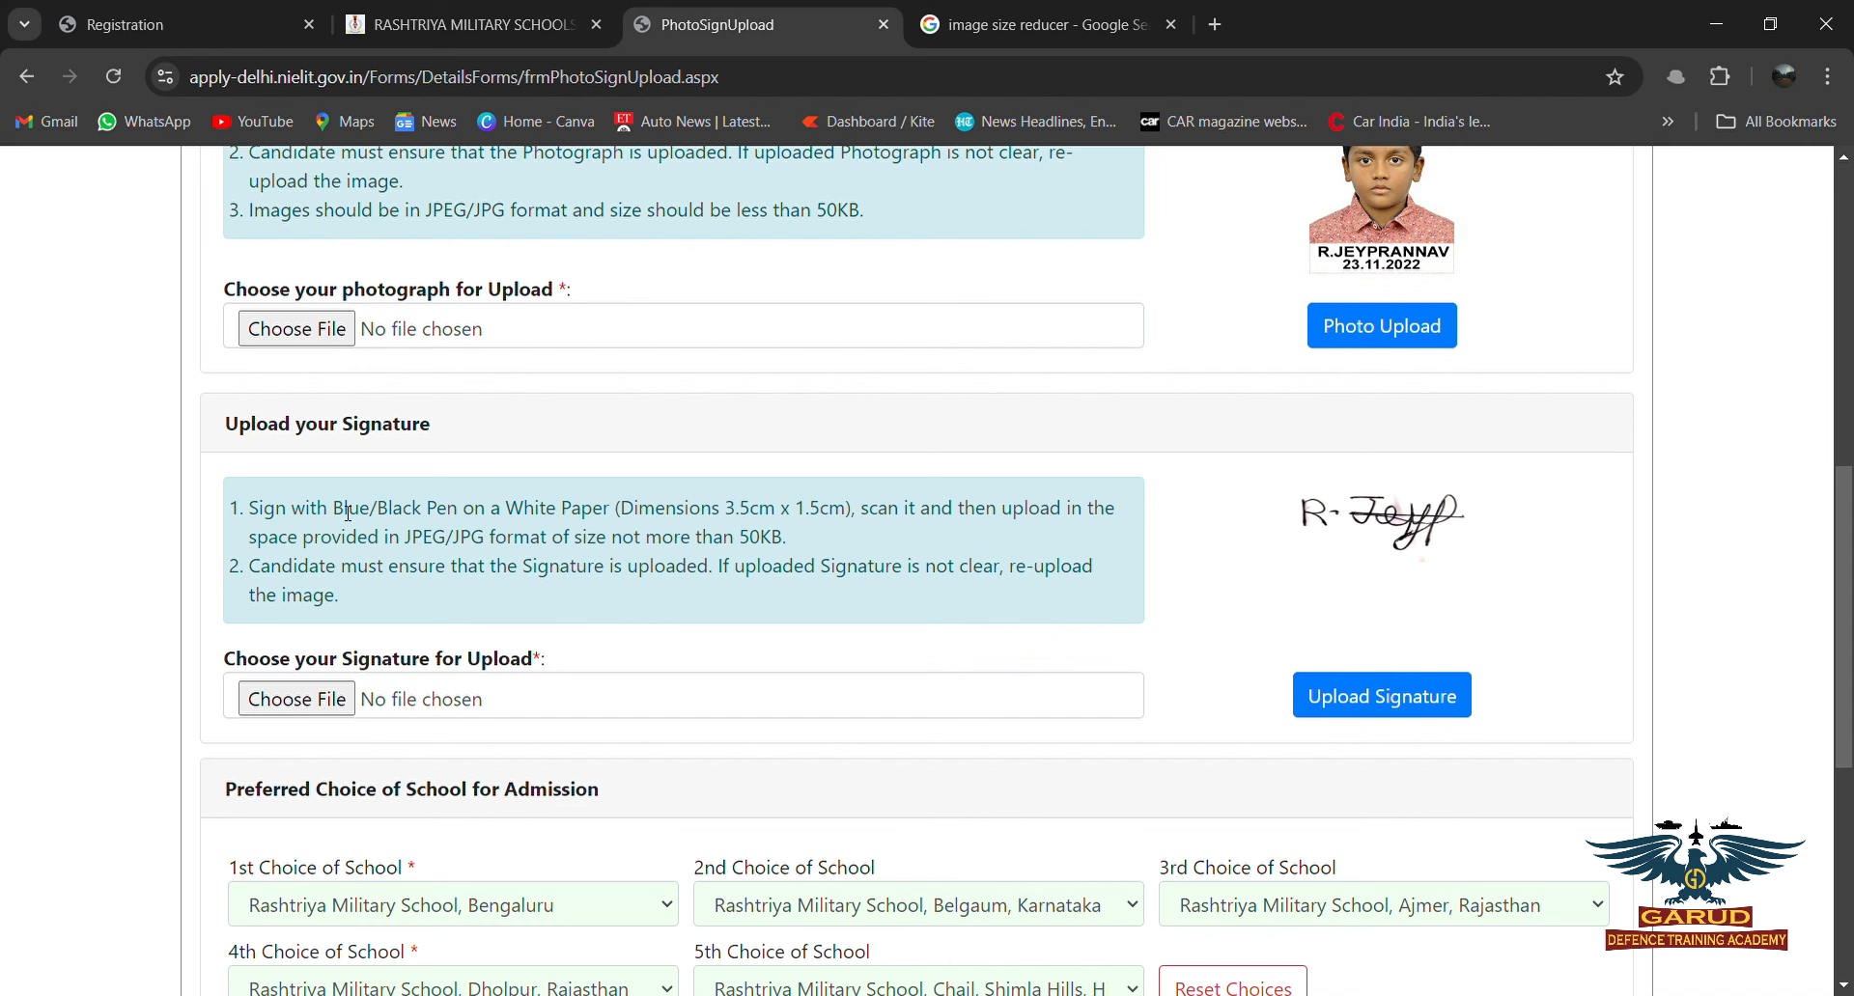
drag(333, 509, 461, 511)
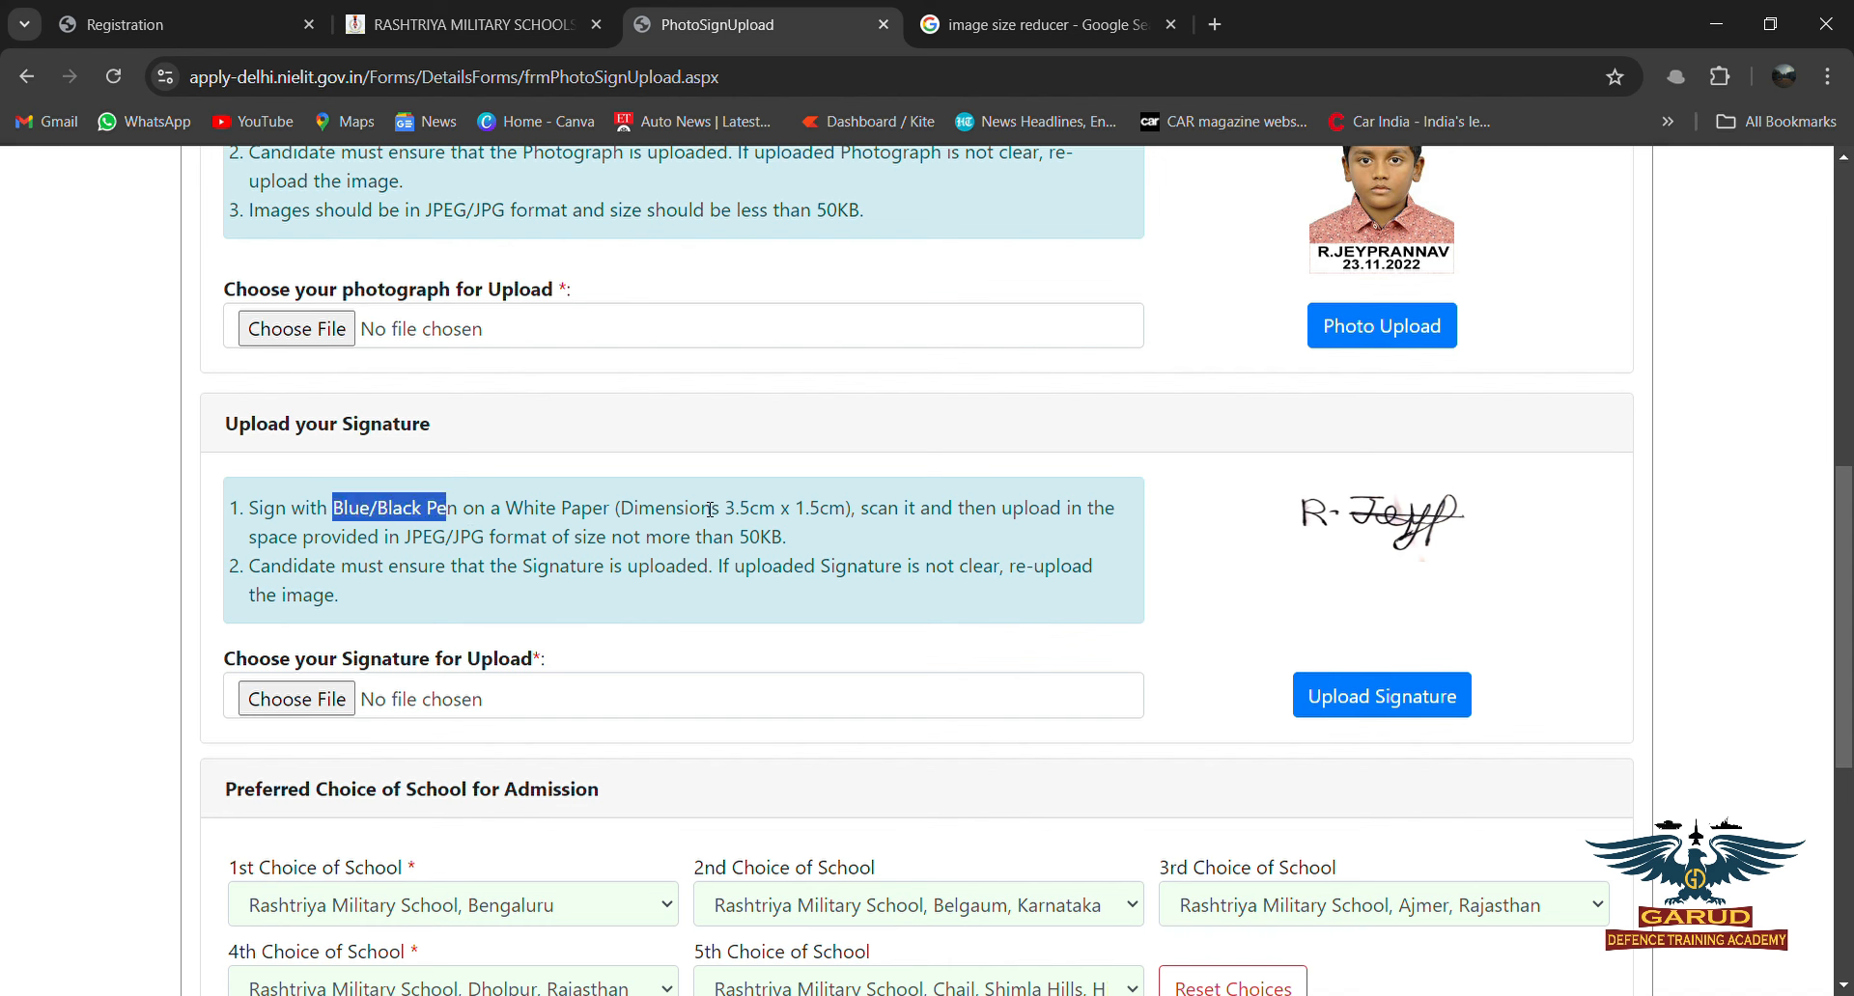
drag(616, 510, 863, 513)
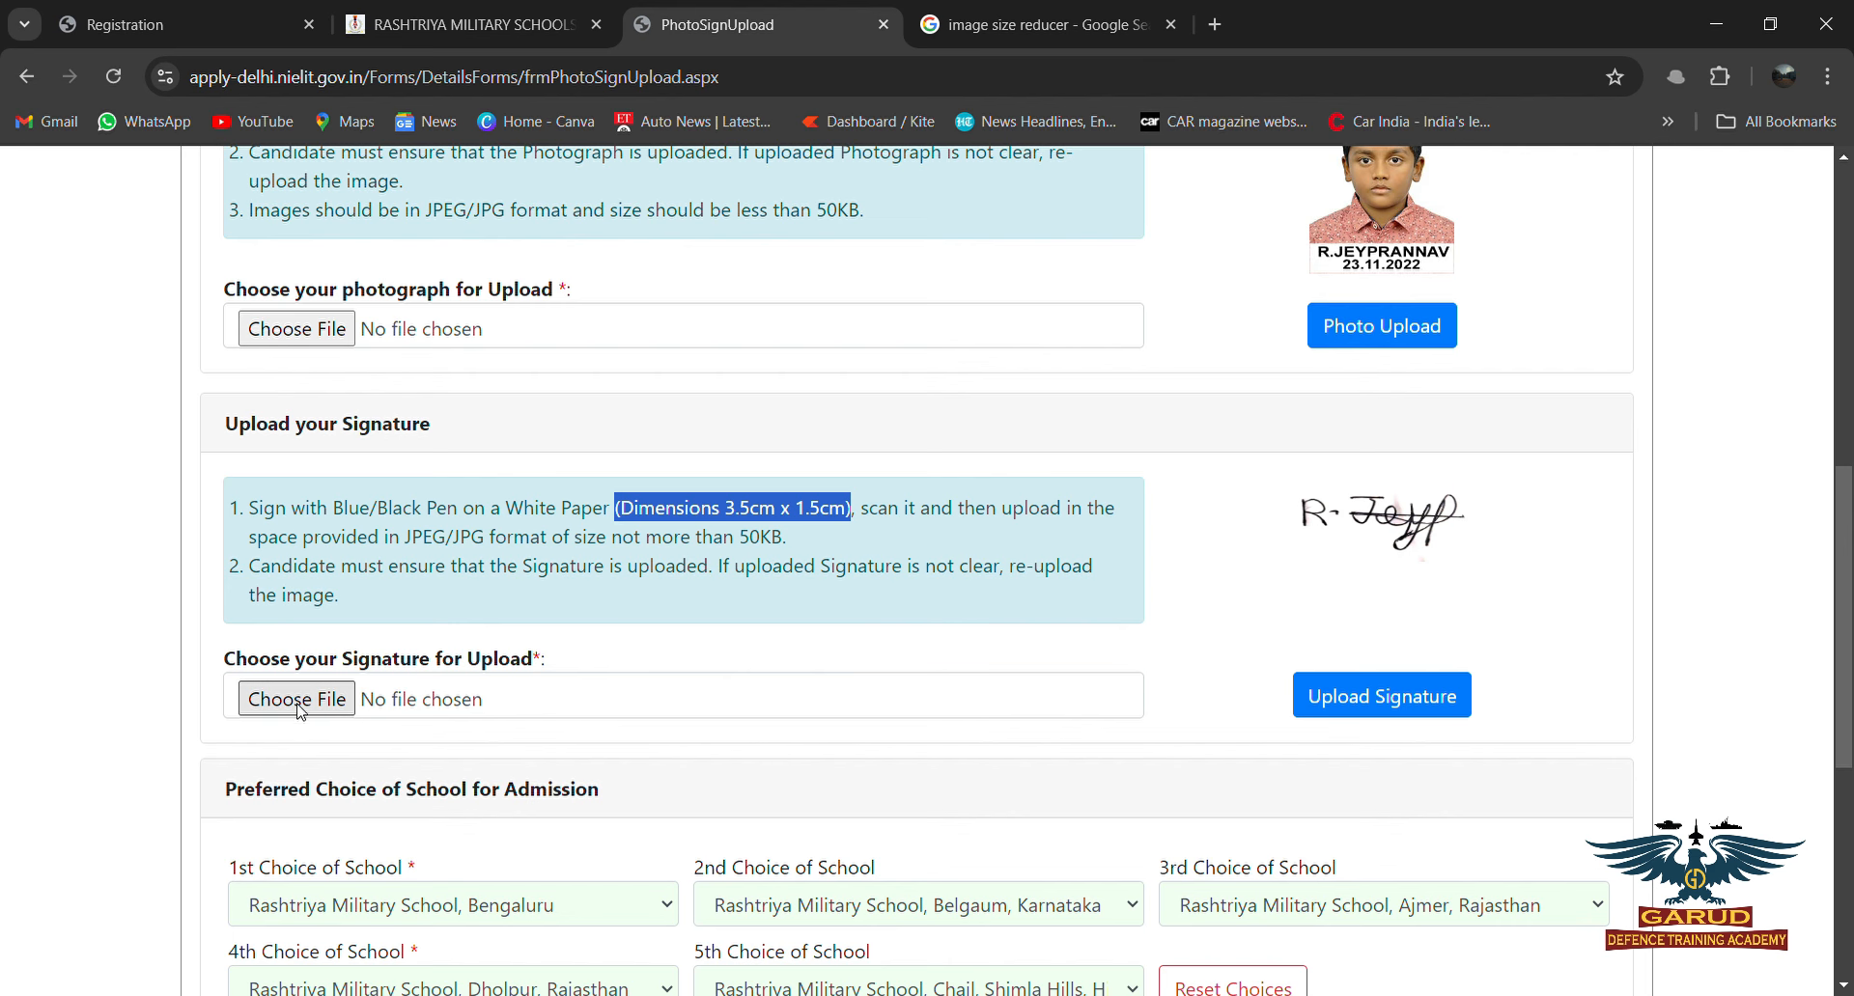
scroll(381, 521, down, 3)
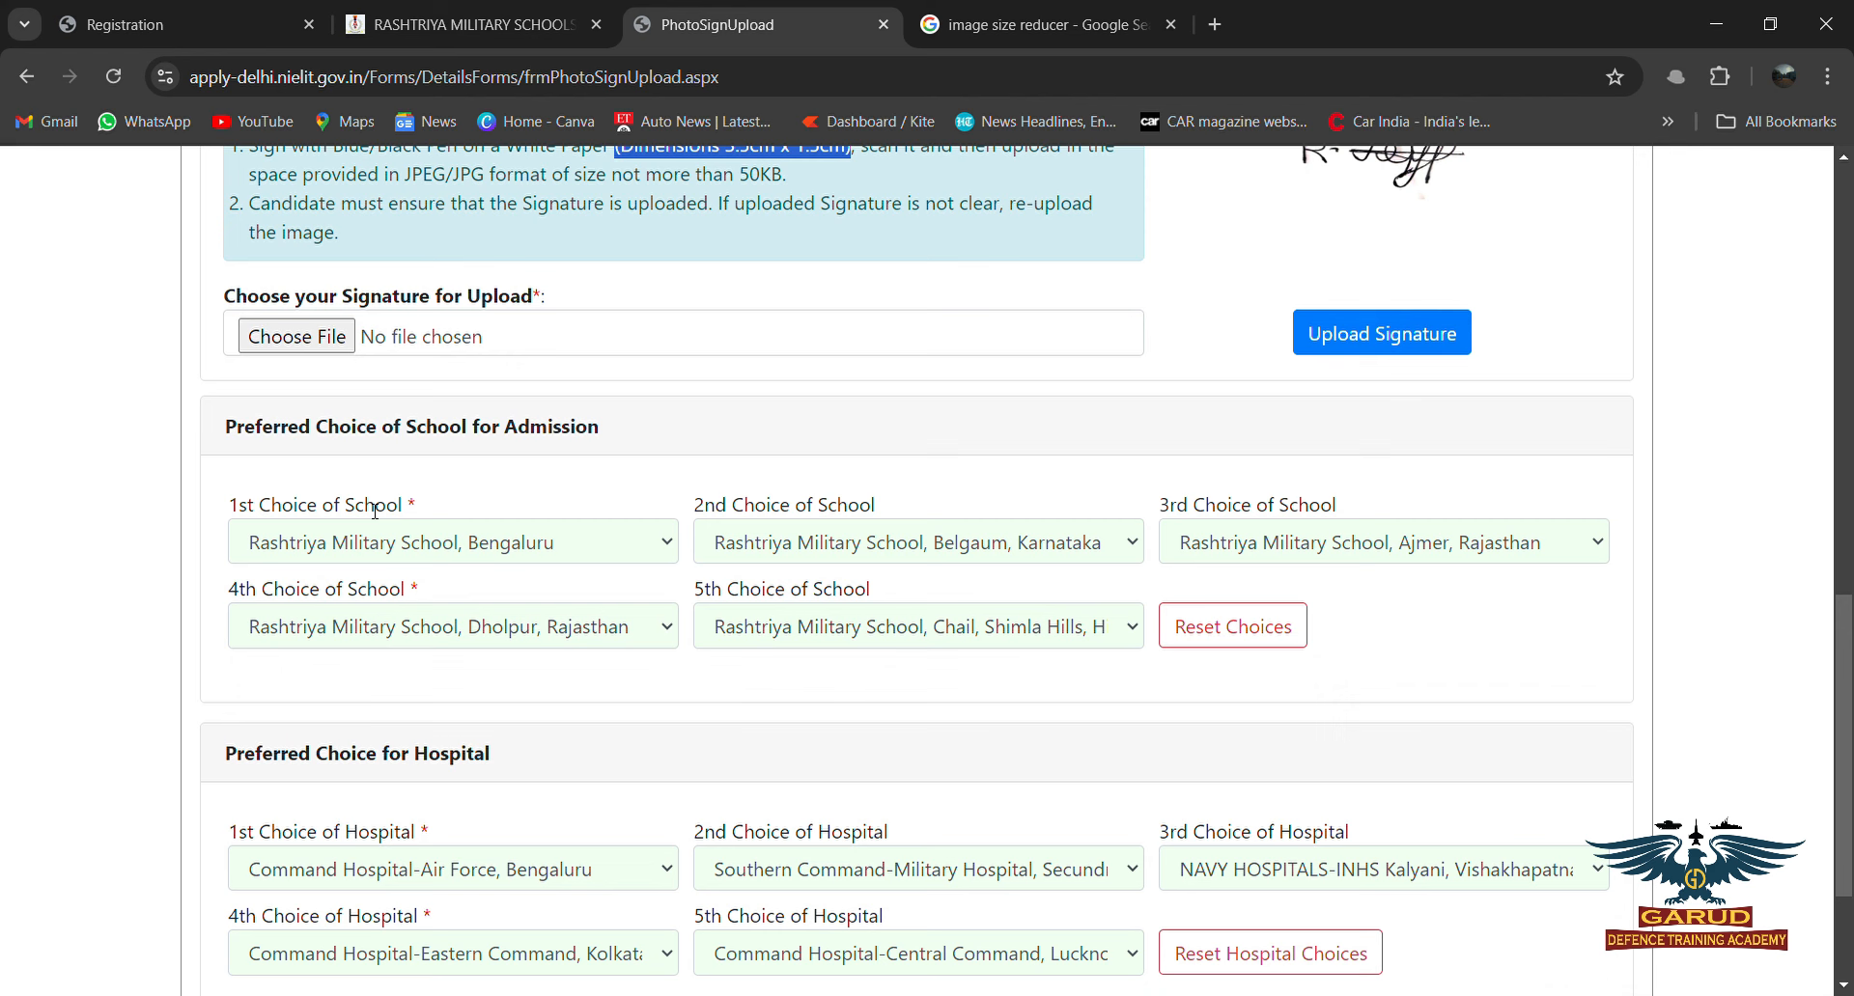
- Review the first three school choices, then clear all five with Reset Choices
click(605, 542)
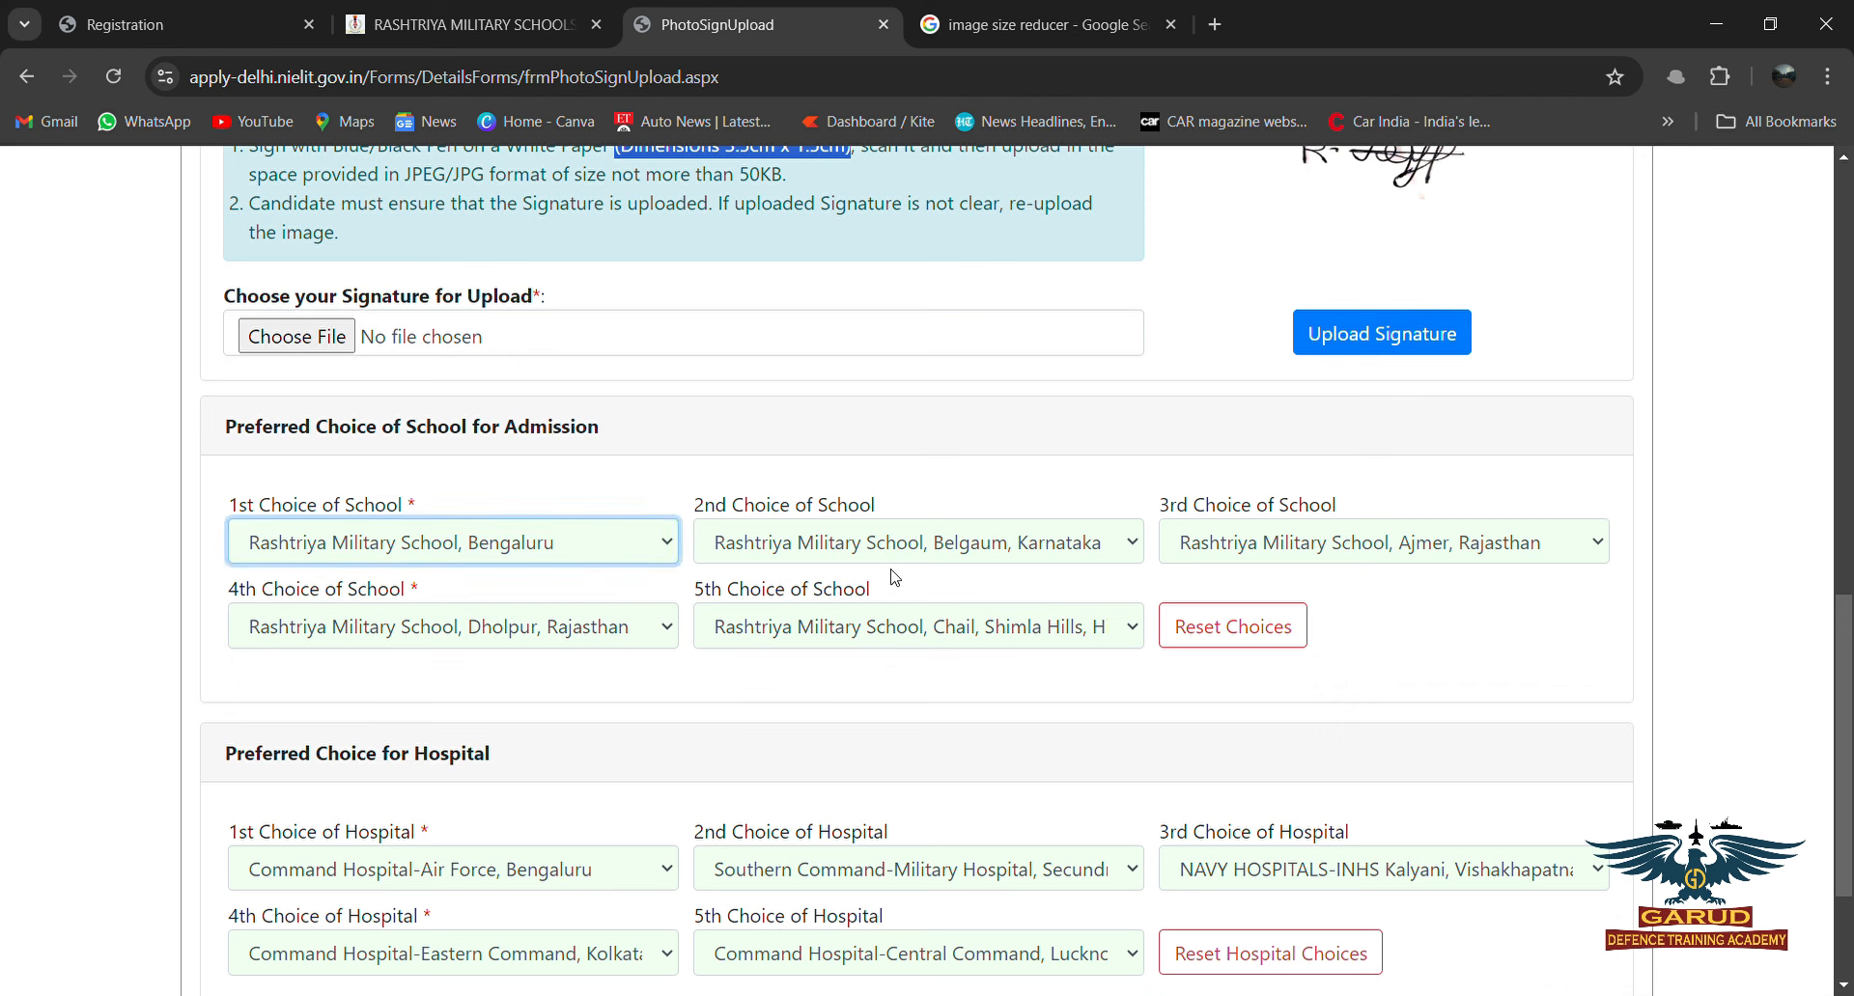
click(925, 544)
click(1466, 536)
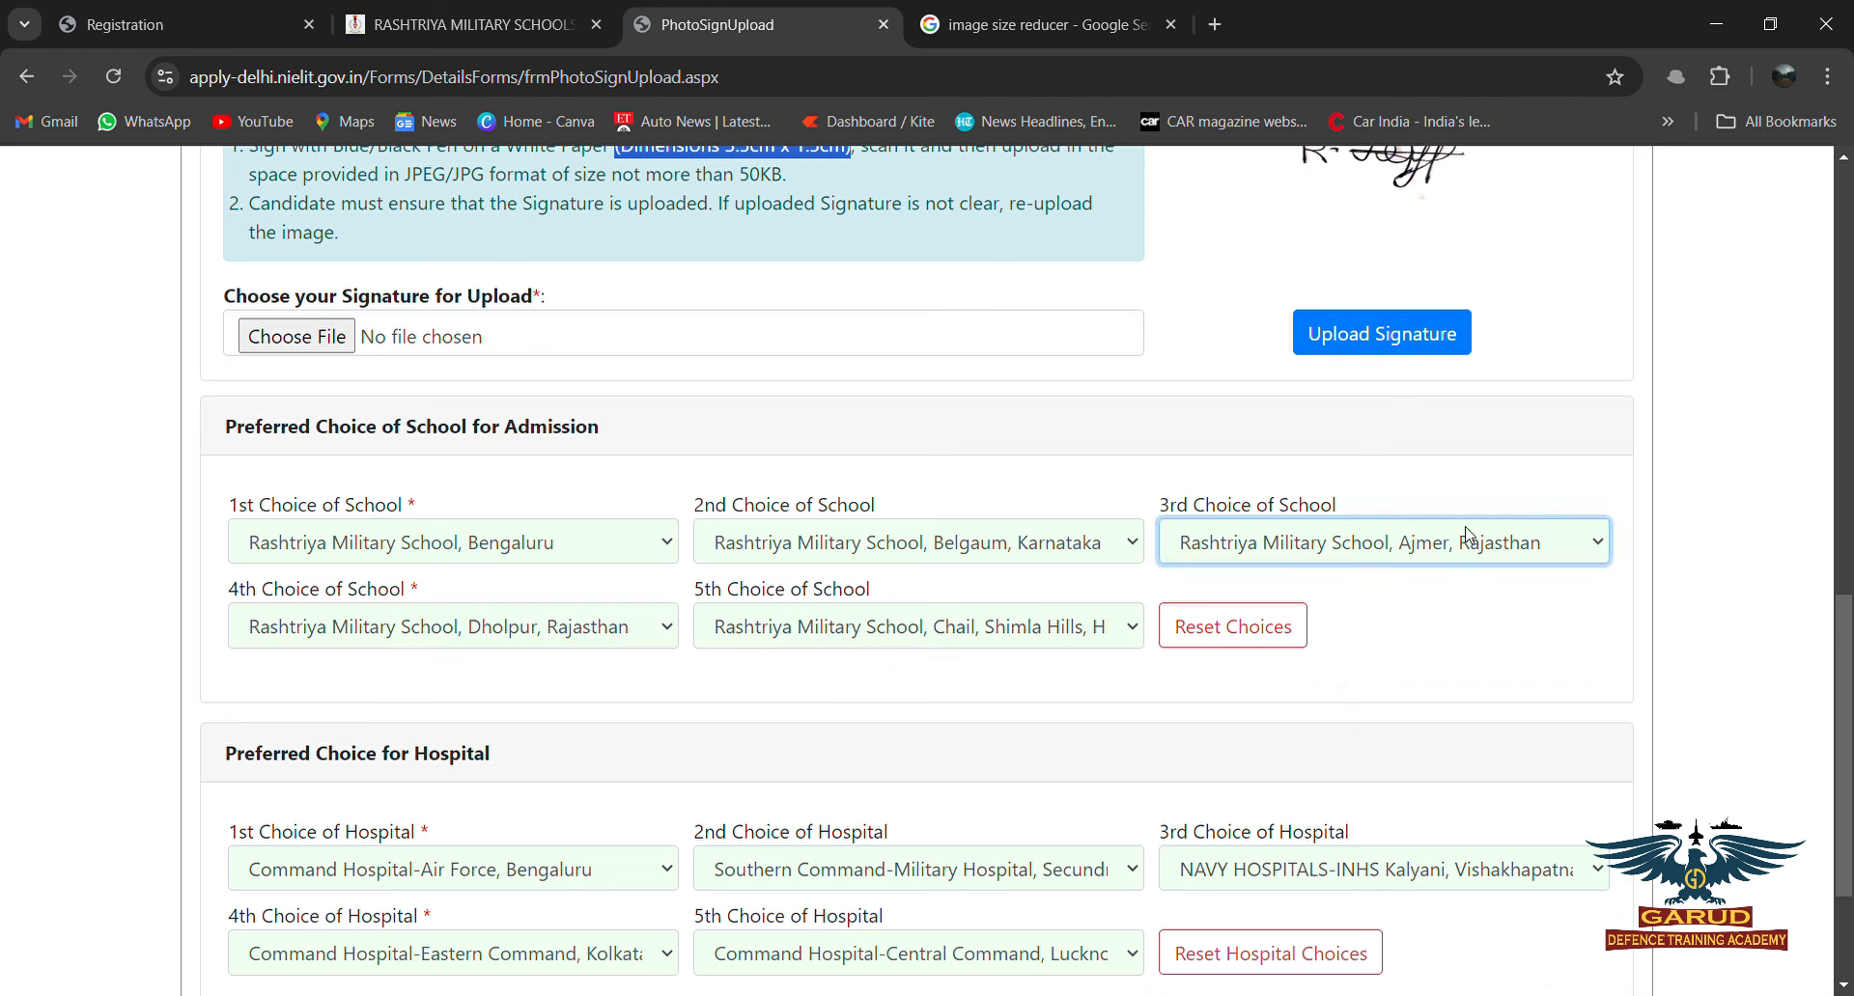
click(1245, 627)
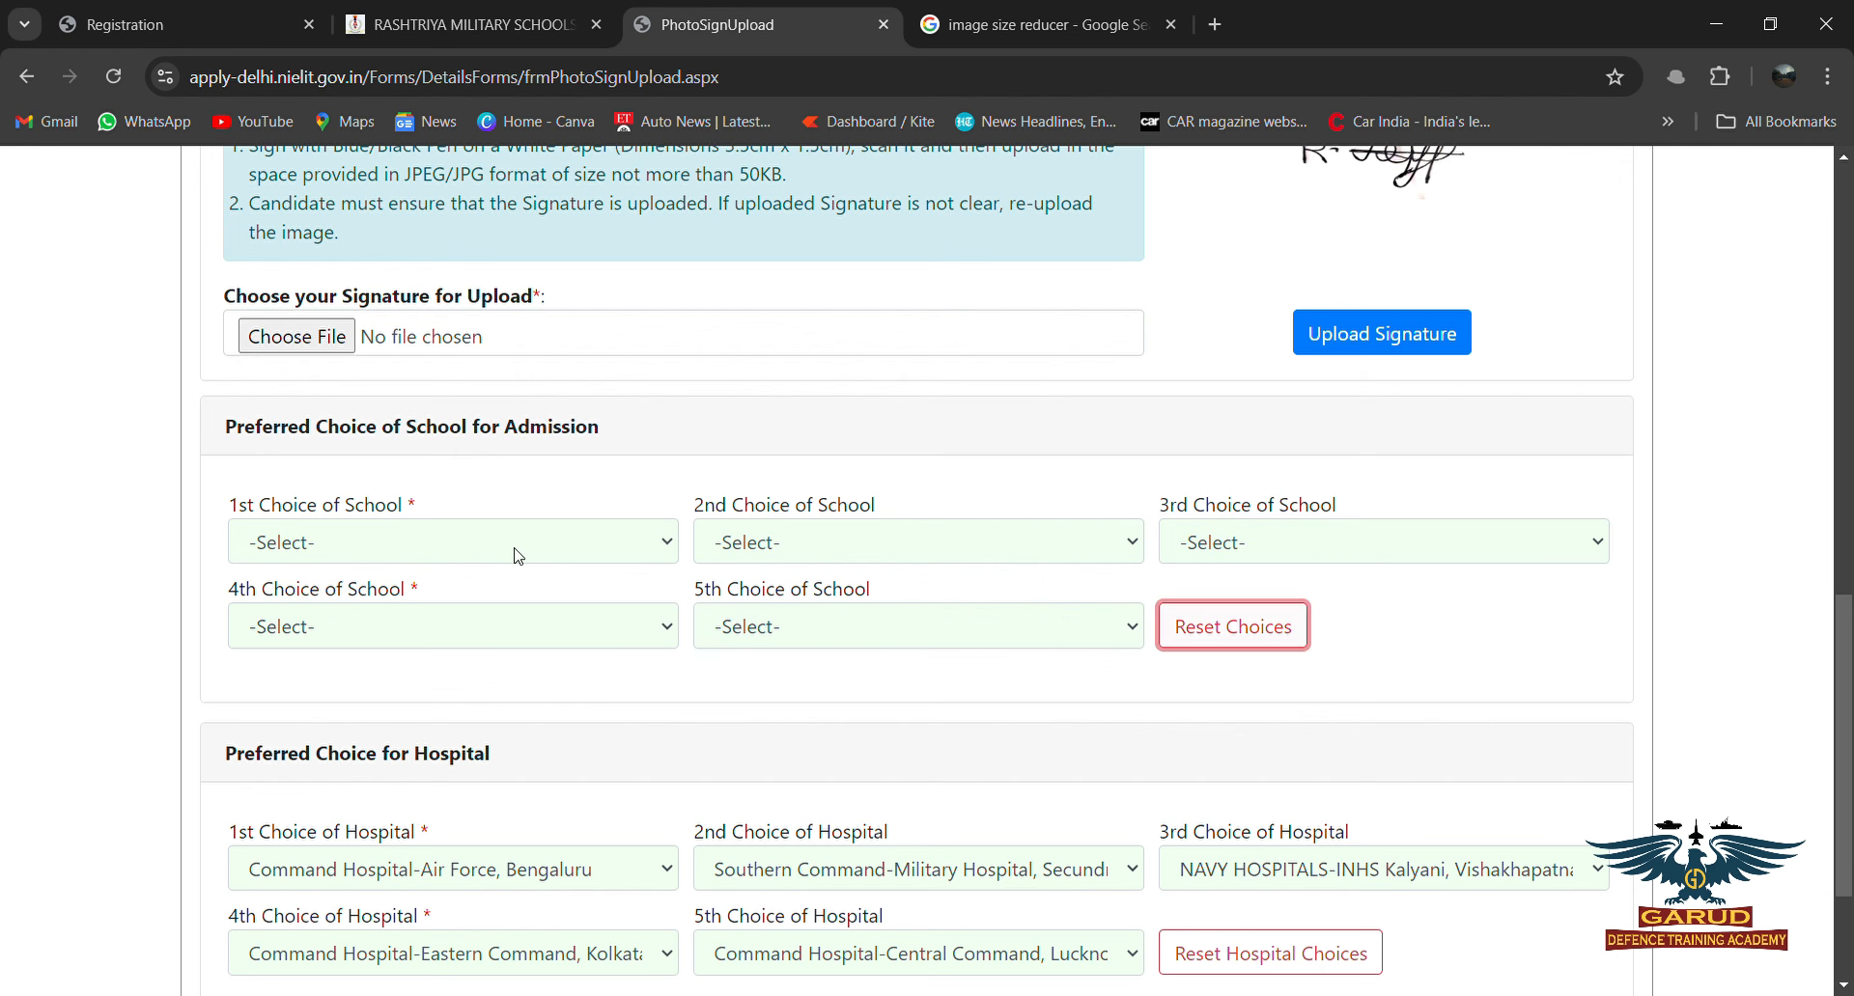
- Choose Bengaluru, Belgaum, Dholpur, Ajmer and Chail as school choices 1 to 5
click(560, 684)
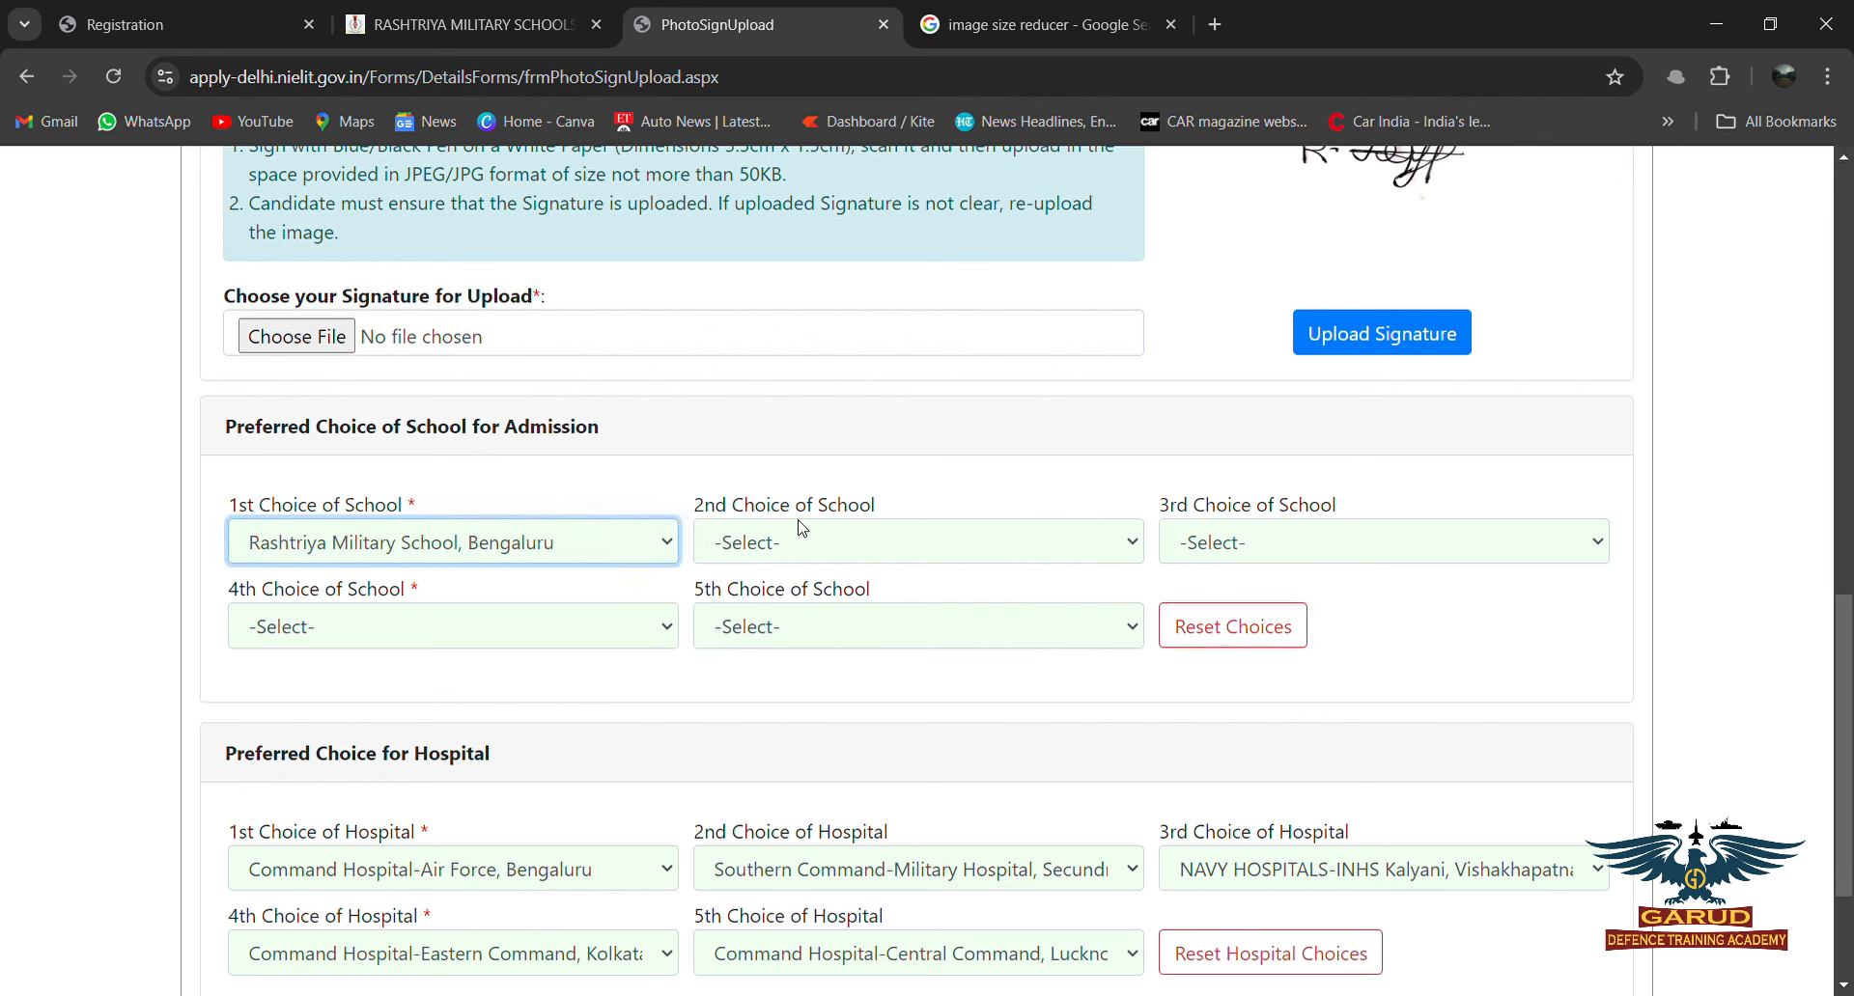
click(802, 529)
click(874, 689)
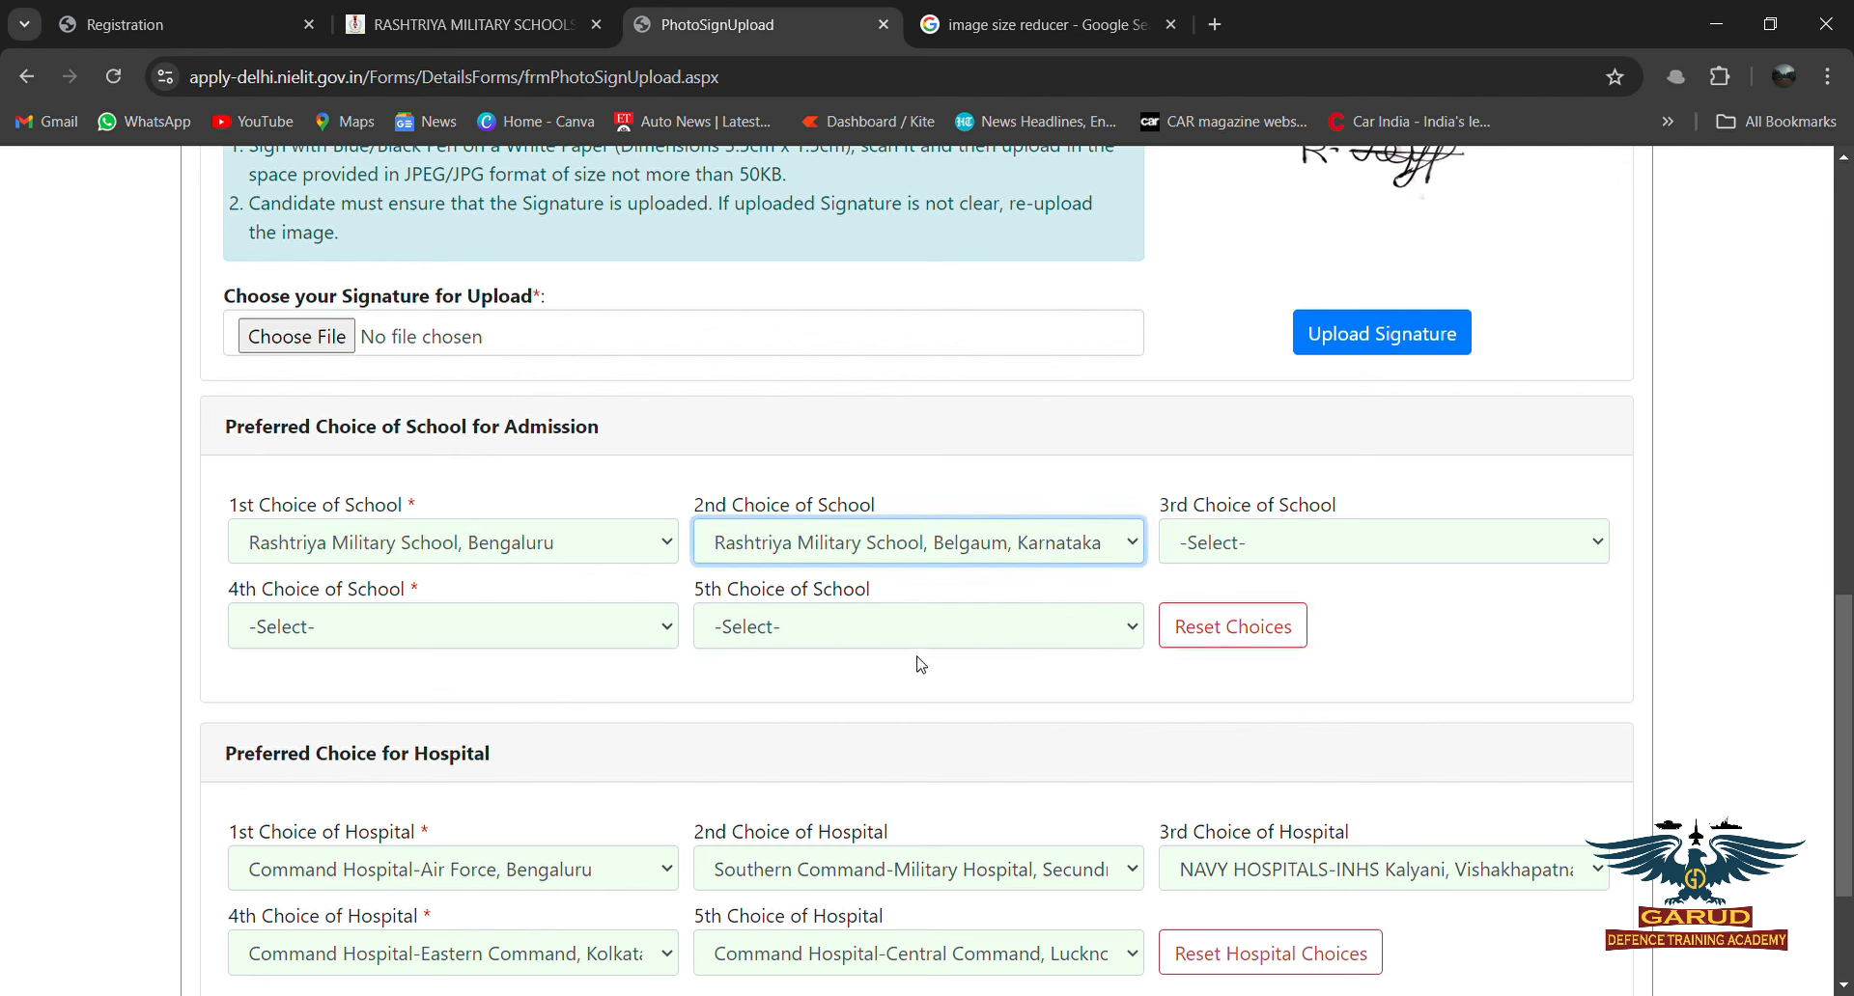
click(1291, 546)
click(1245, 682)
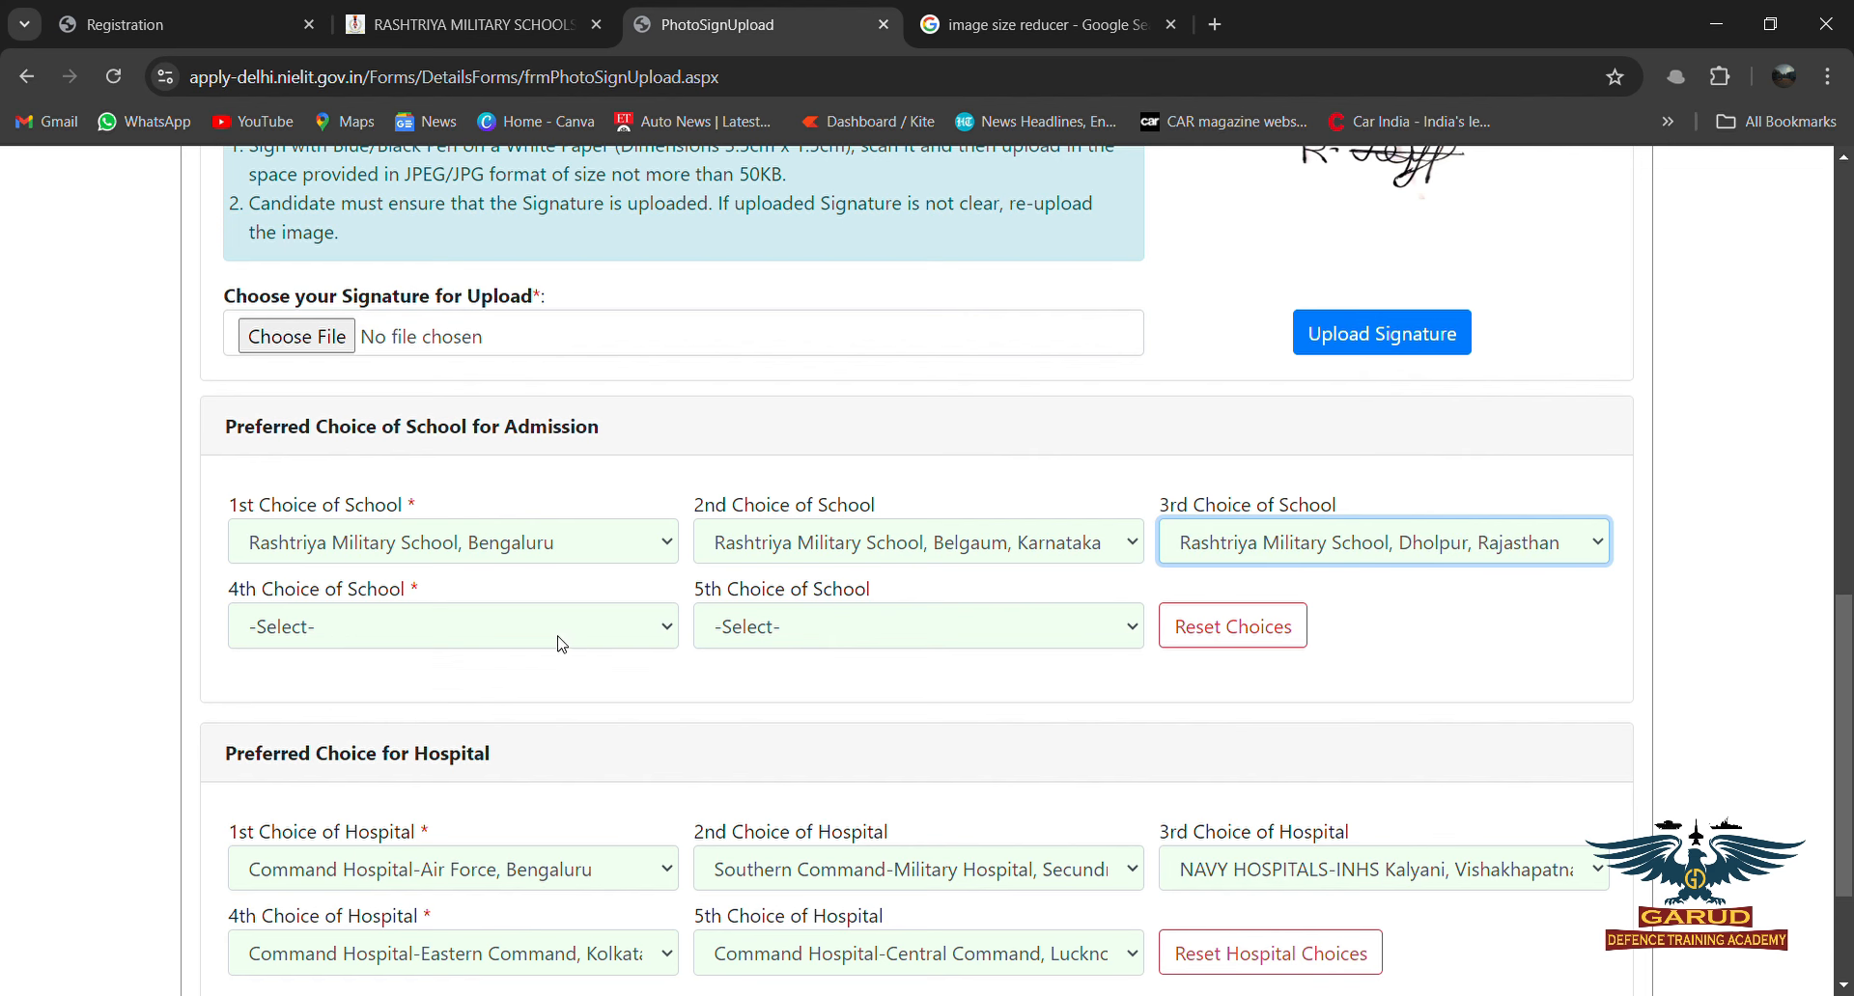
click(553, 639)
click(545, 732)
click(866, 644)
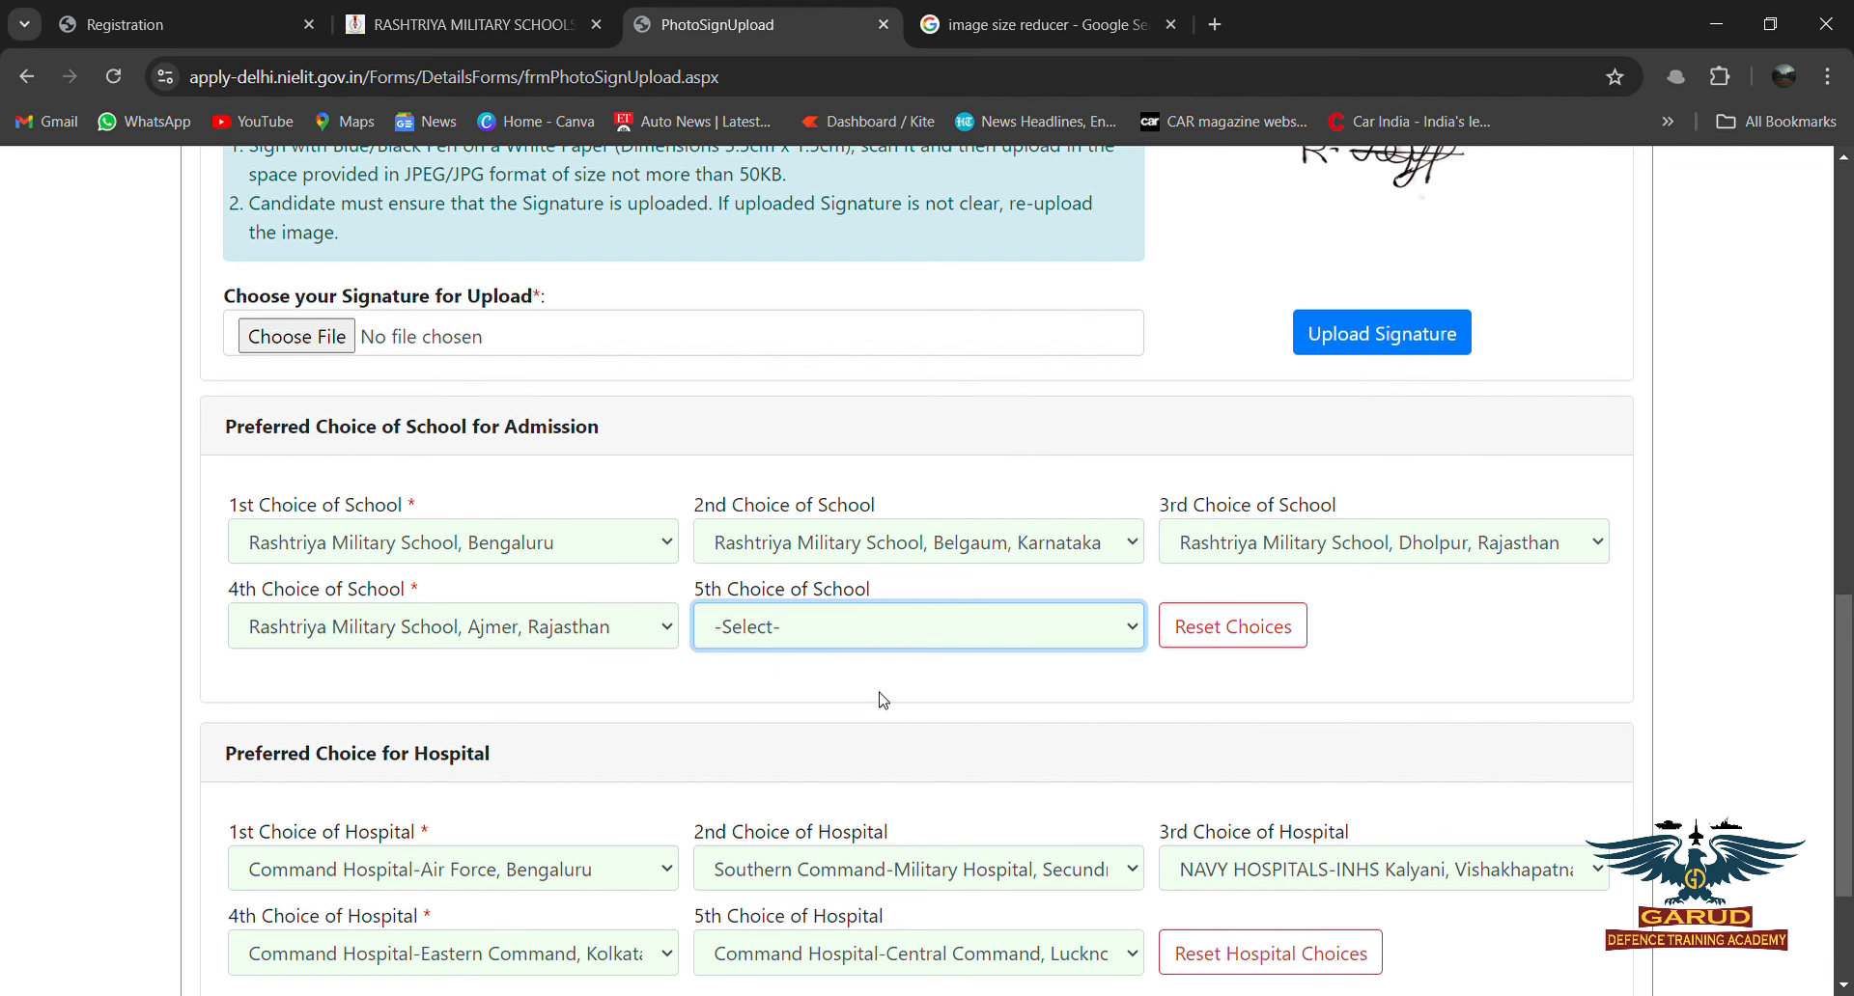
click(880, 699)
- Scroll down and review the 1st Choice of Hospital entry
scroll(819, 681, down, 3)
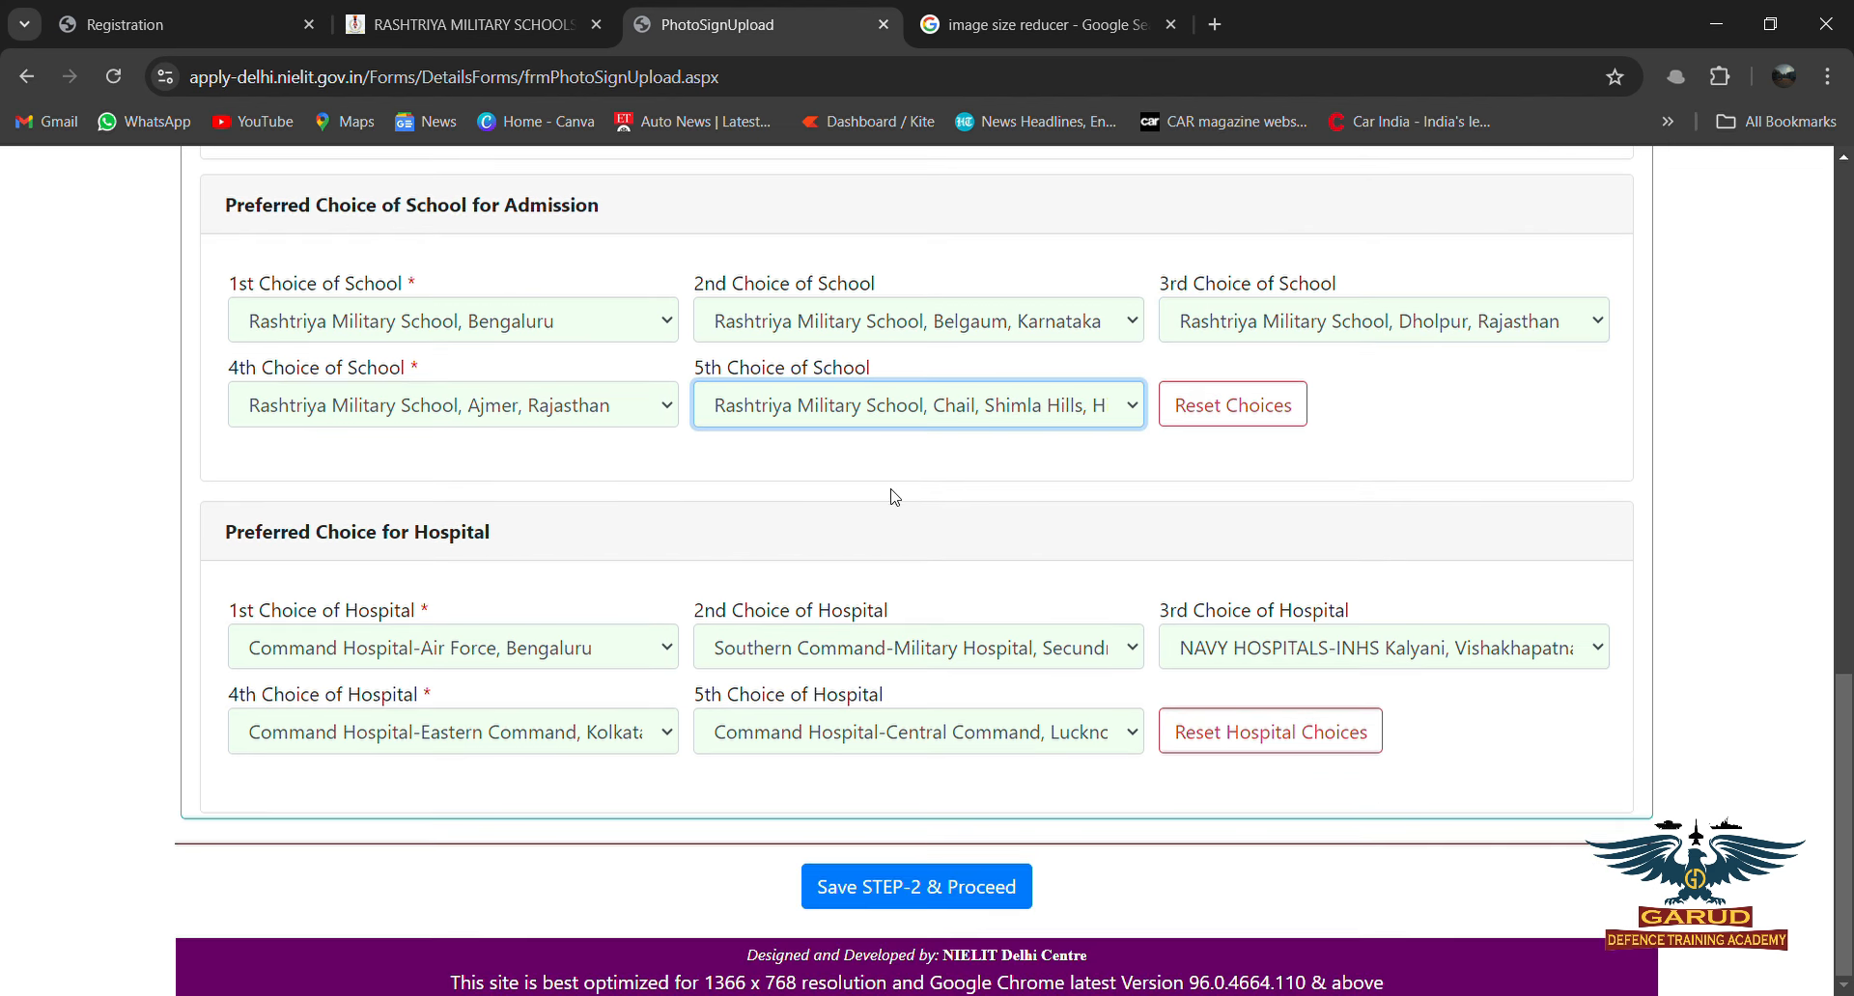
scroll(898, 494, up, 3)
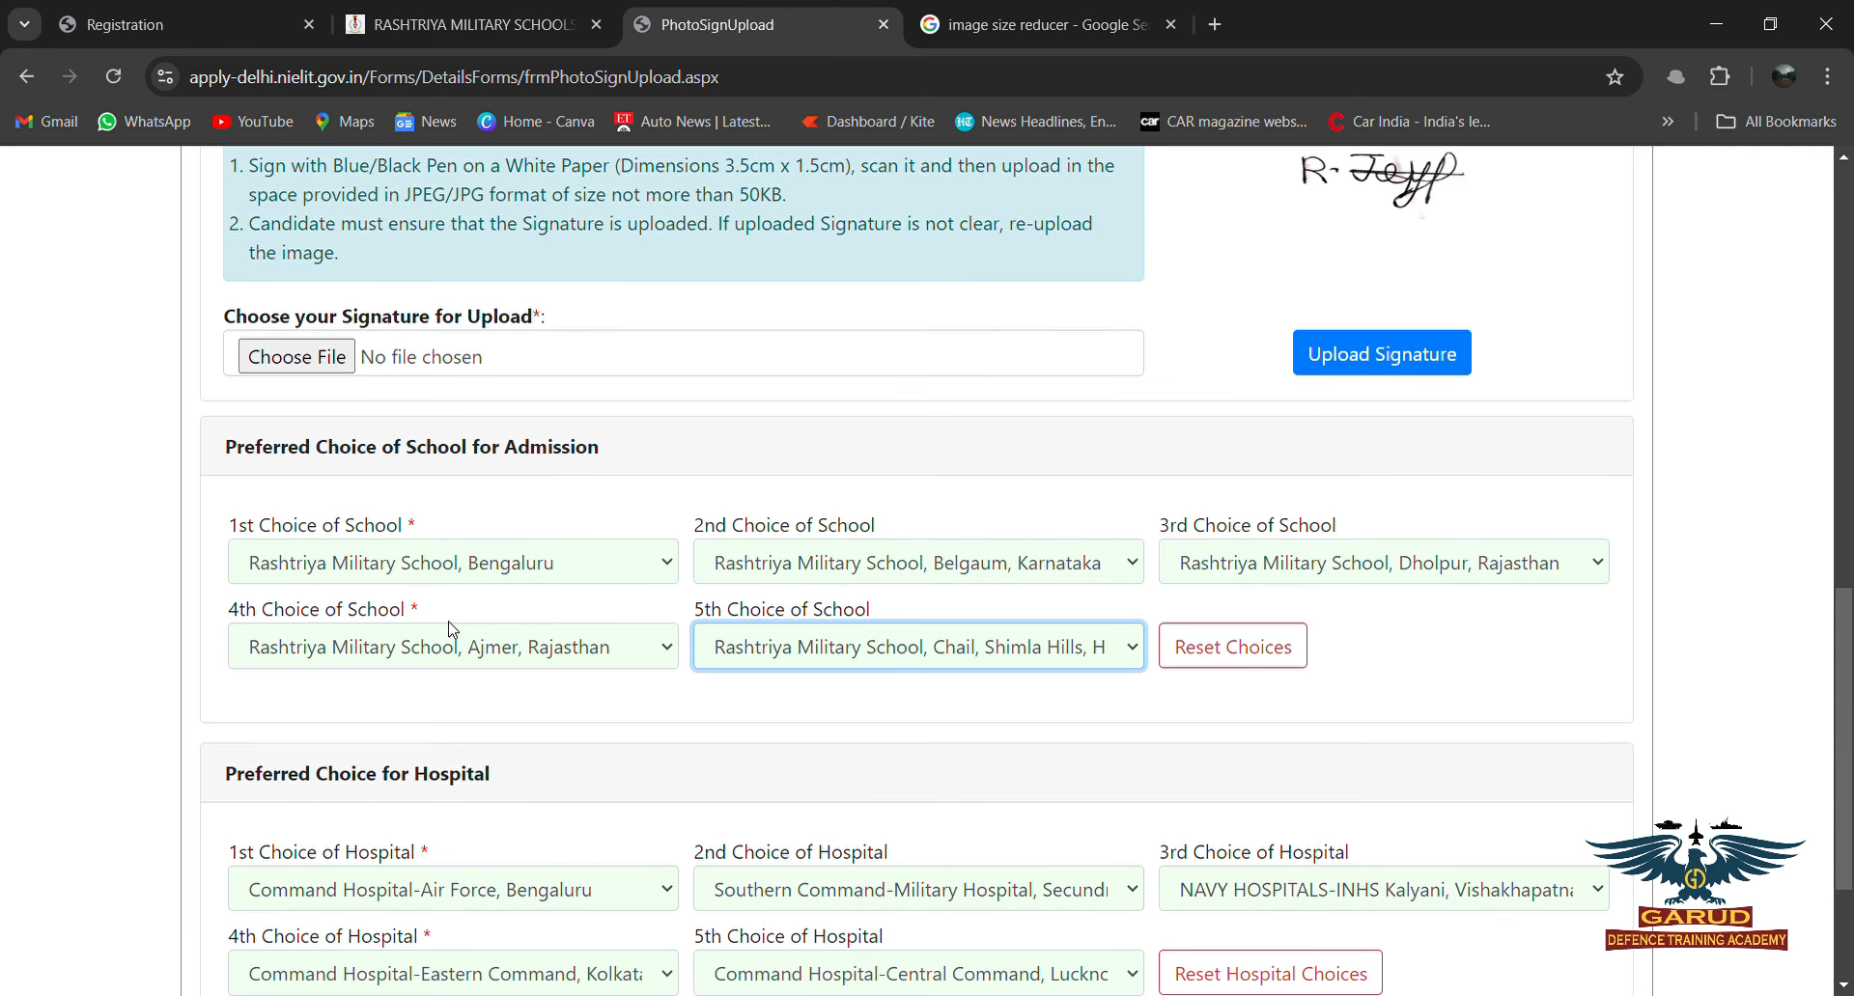
scroll(467, 613, down, 3)
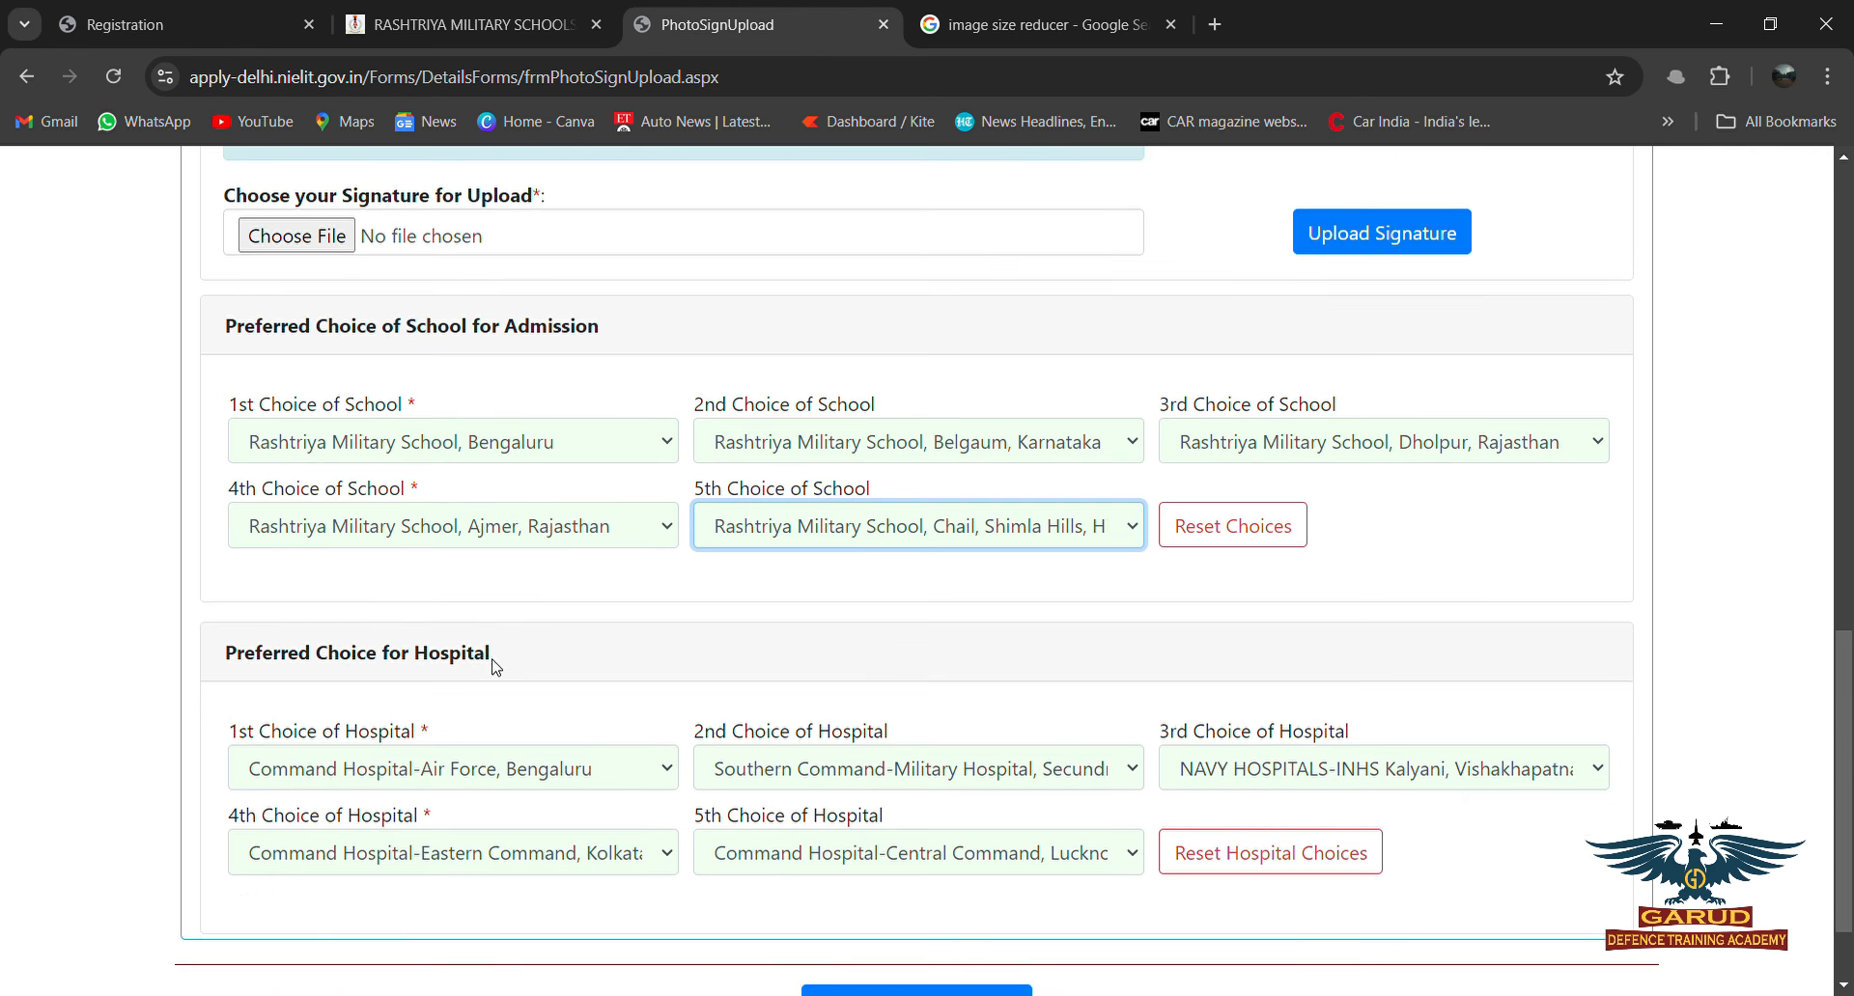
click(544, 655)
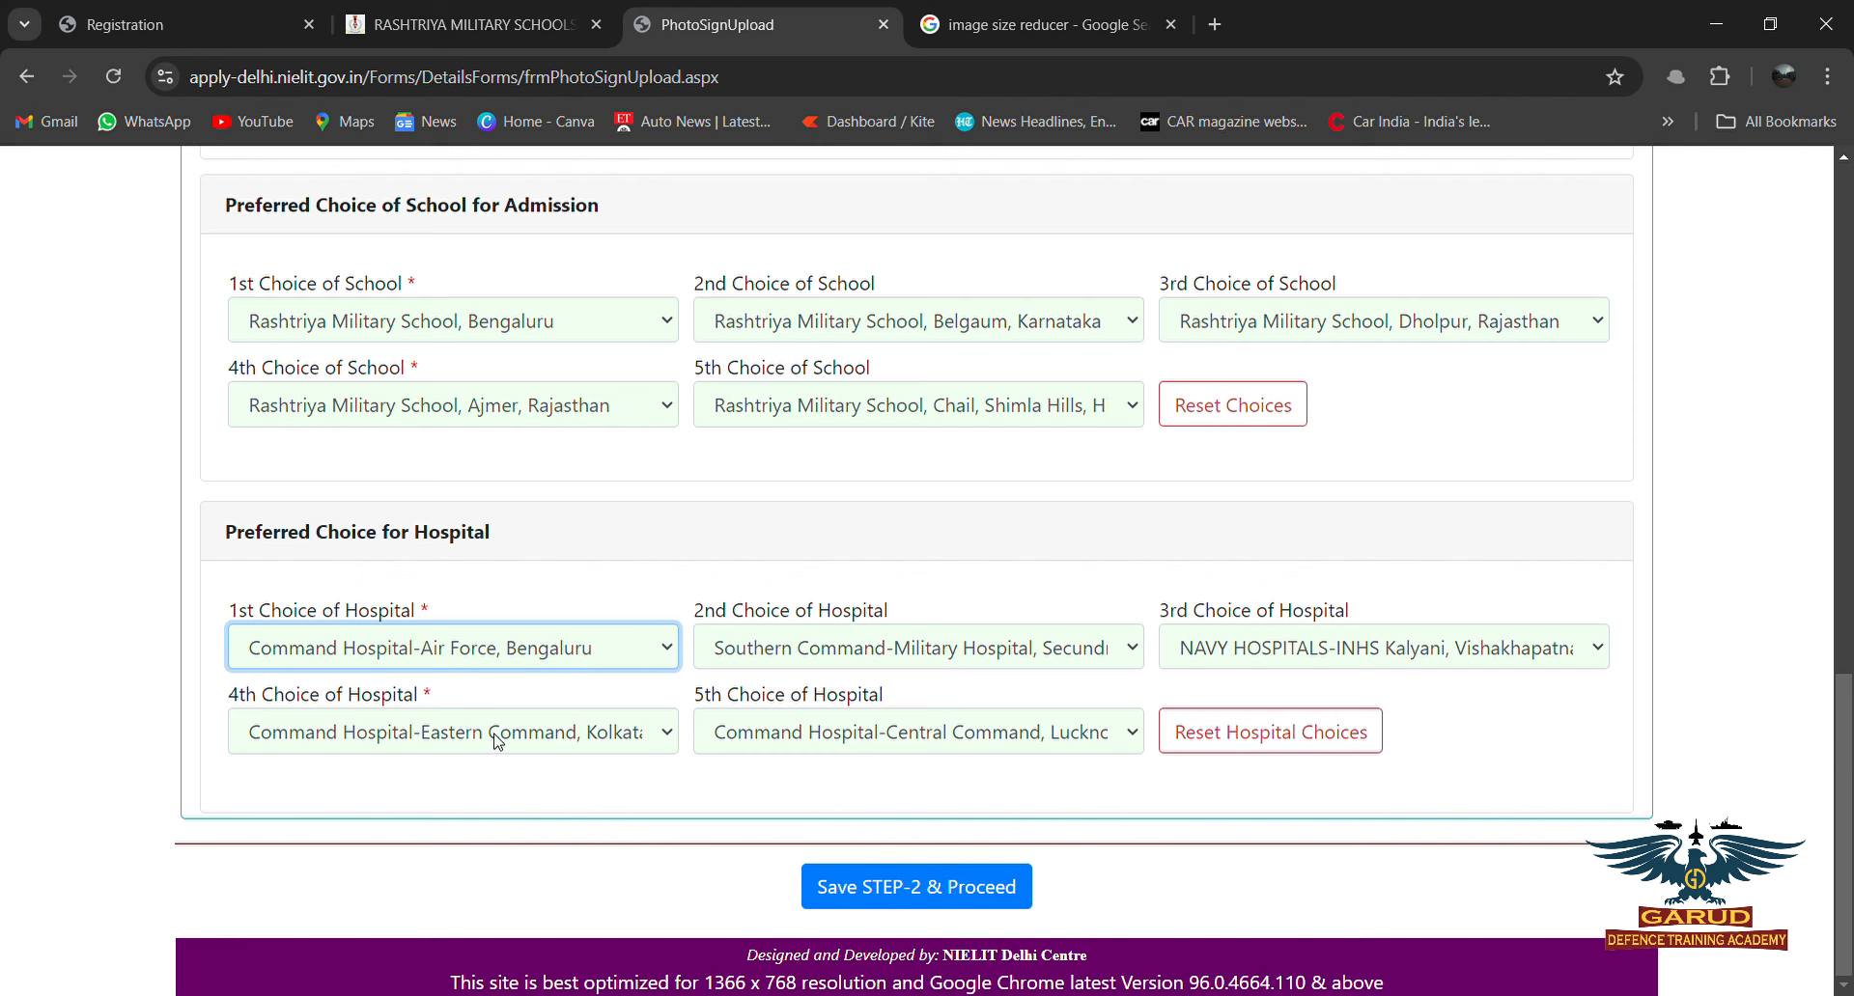
- Save STEP-2 and confirm that all documents have been uploaded
click(918, 896)
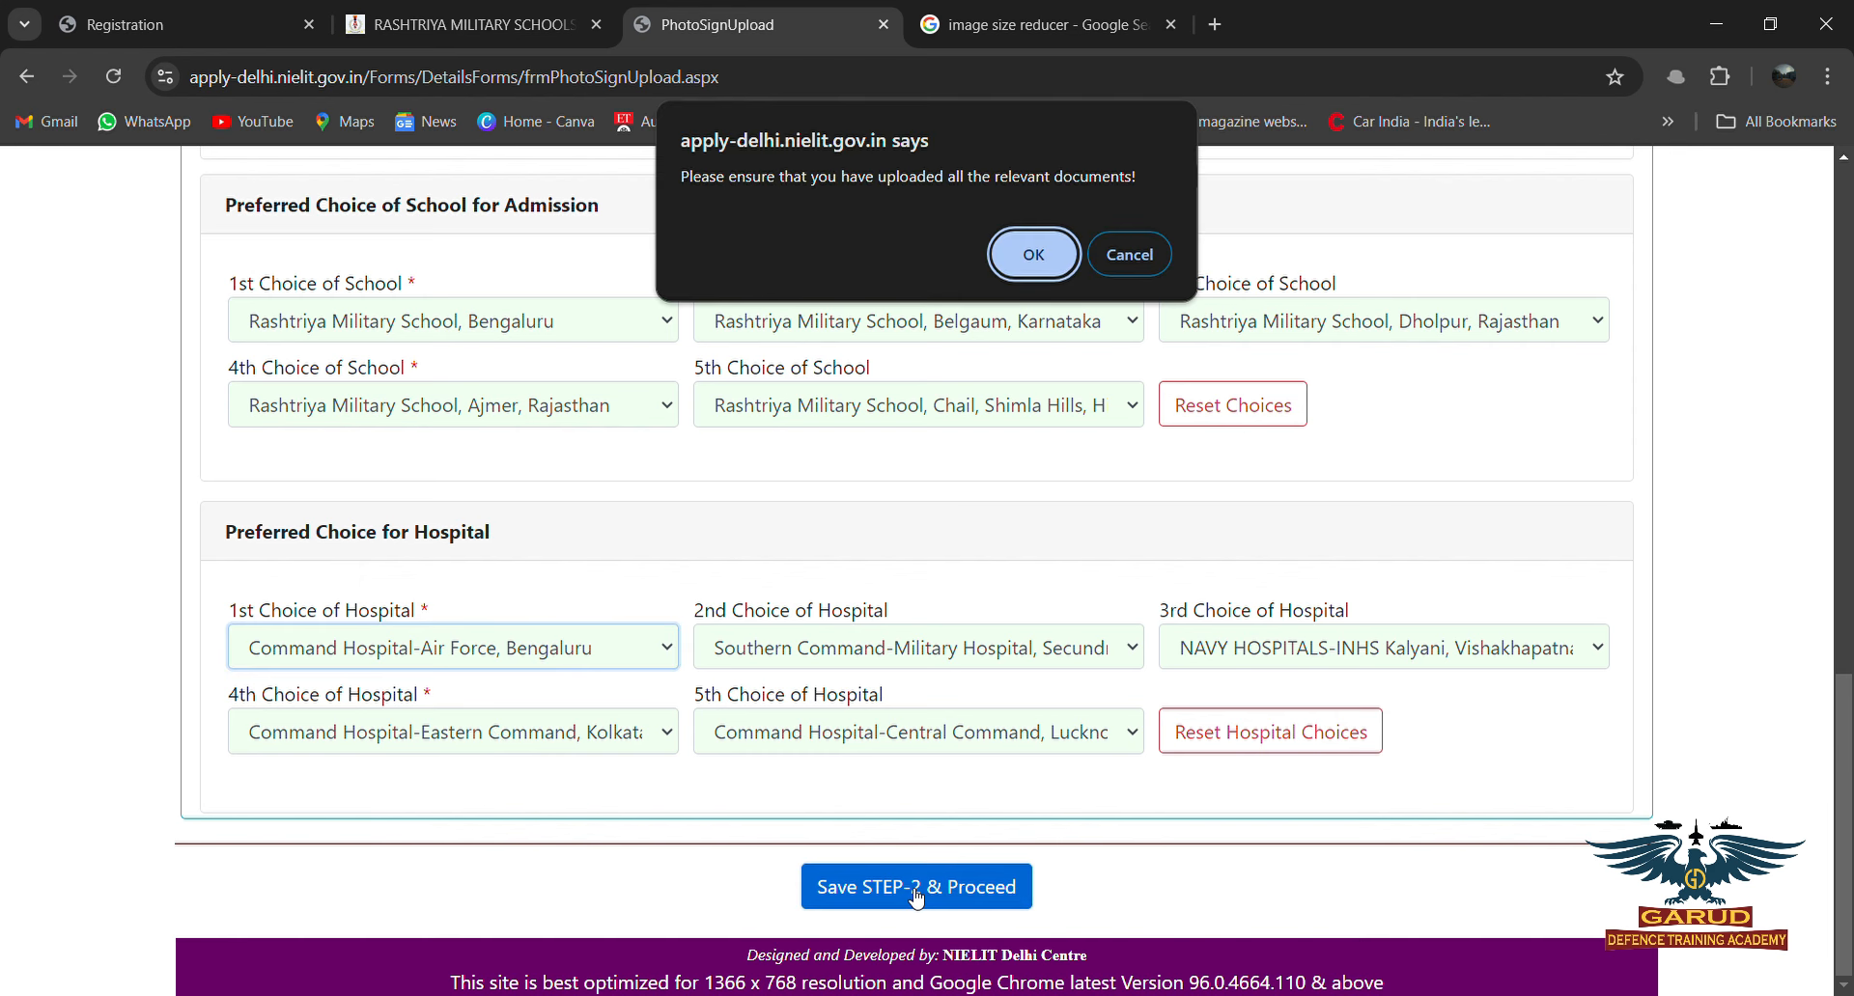
click(1025, 257)
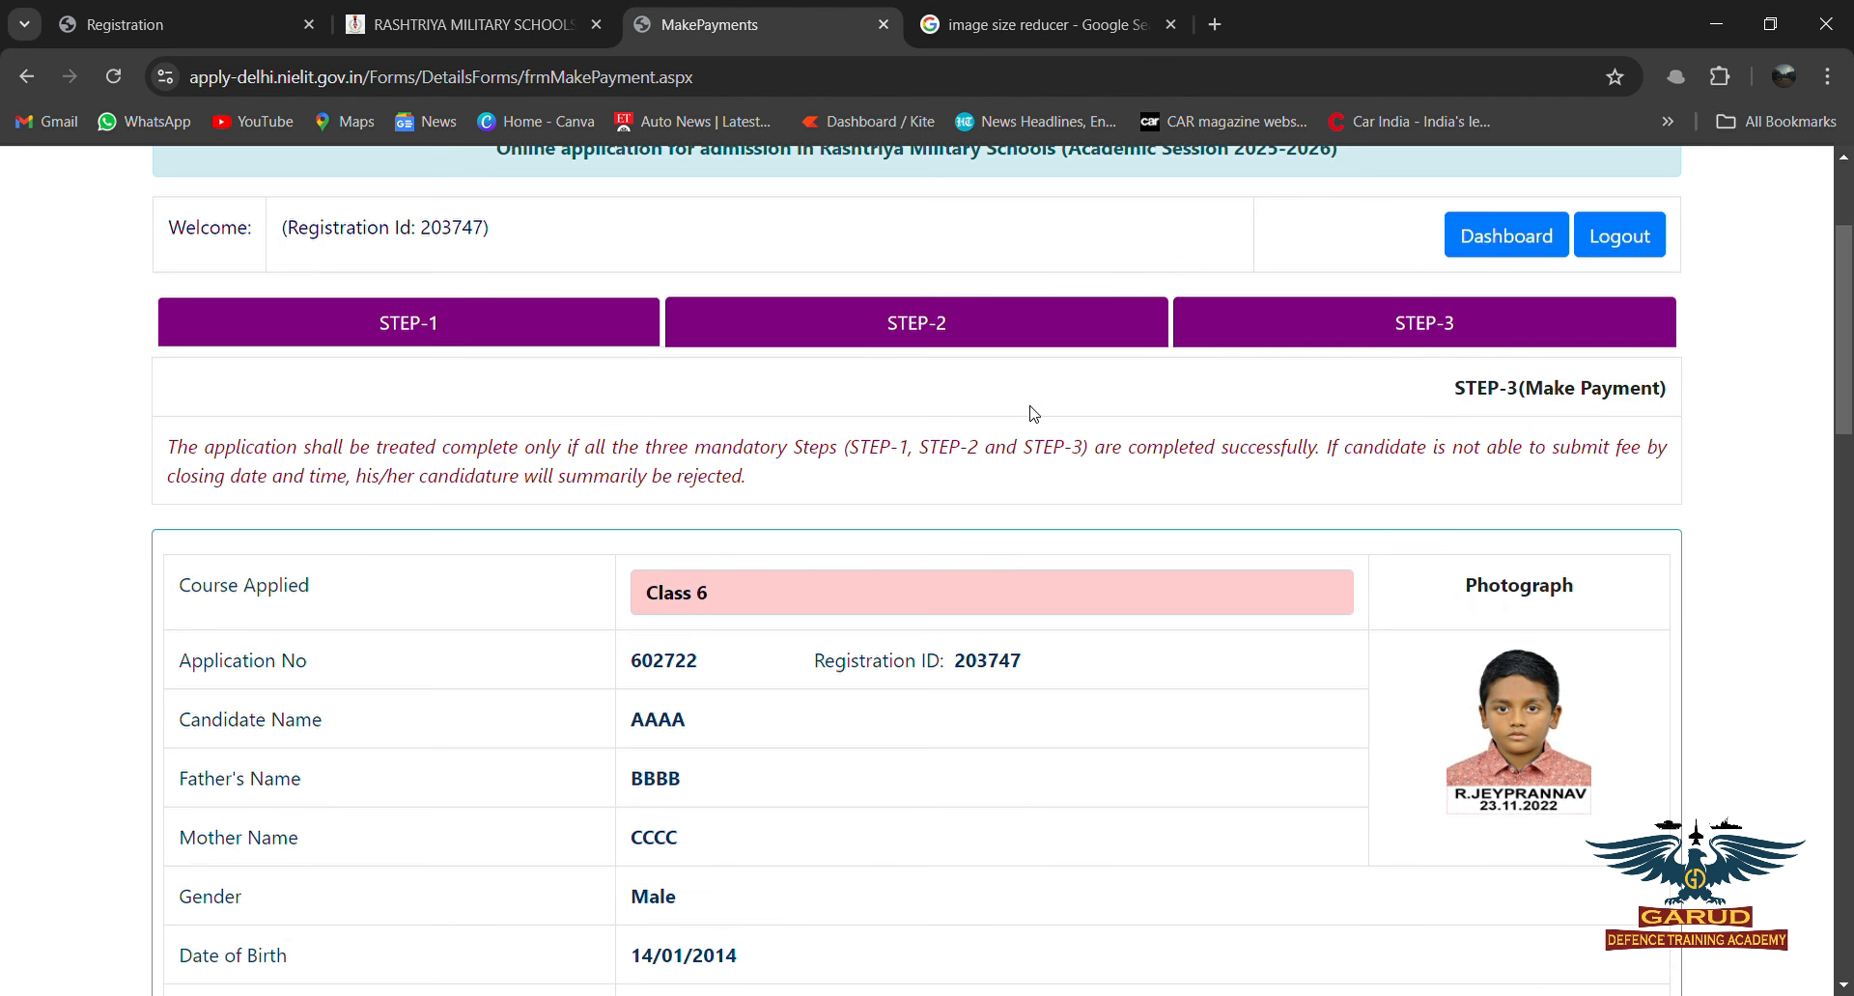
scroll(1040, 480, down, 1)
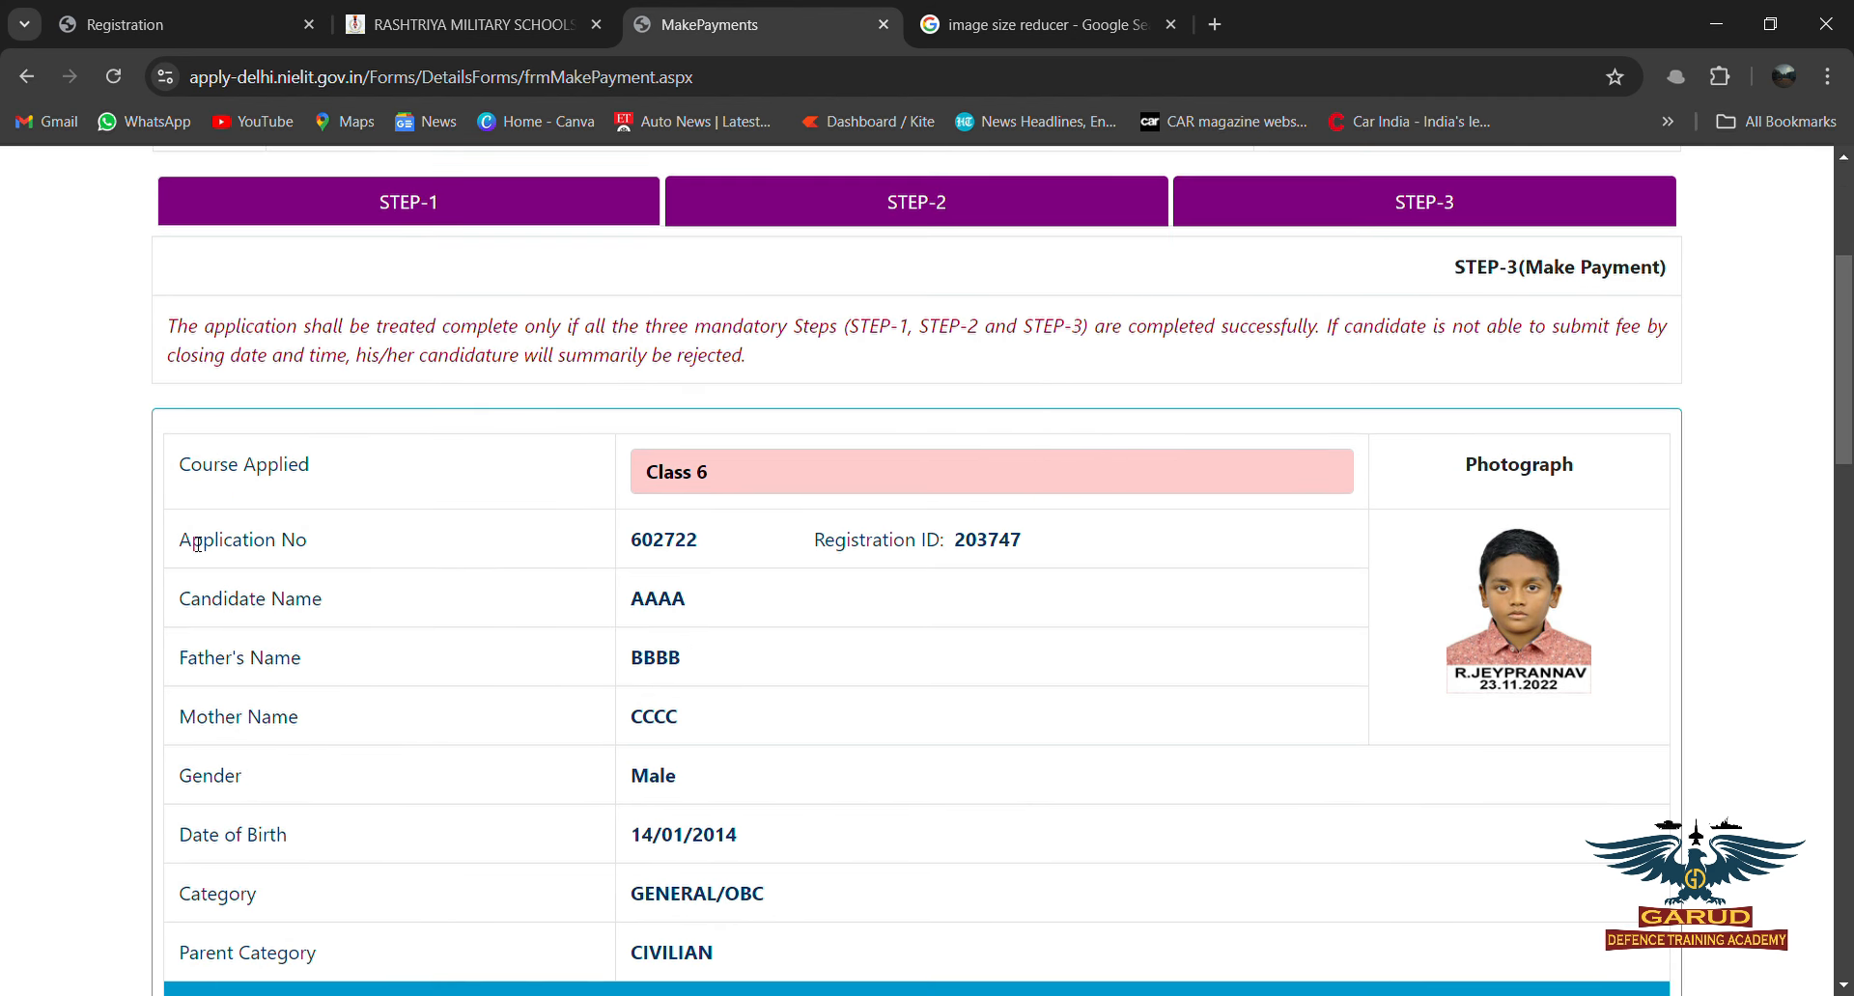
drag(191, 540, 1018, 563)
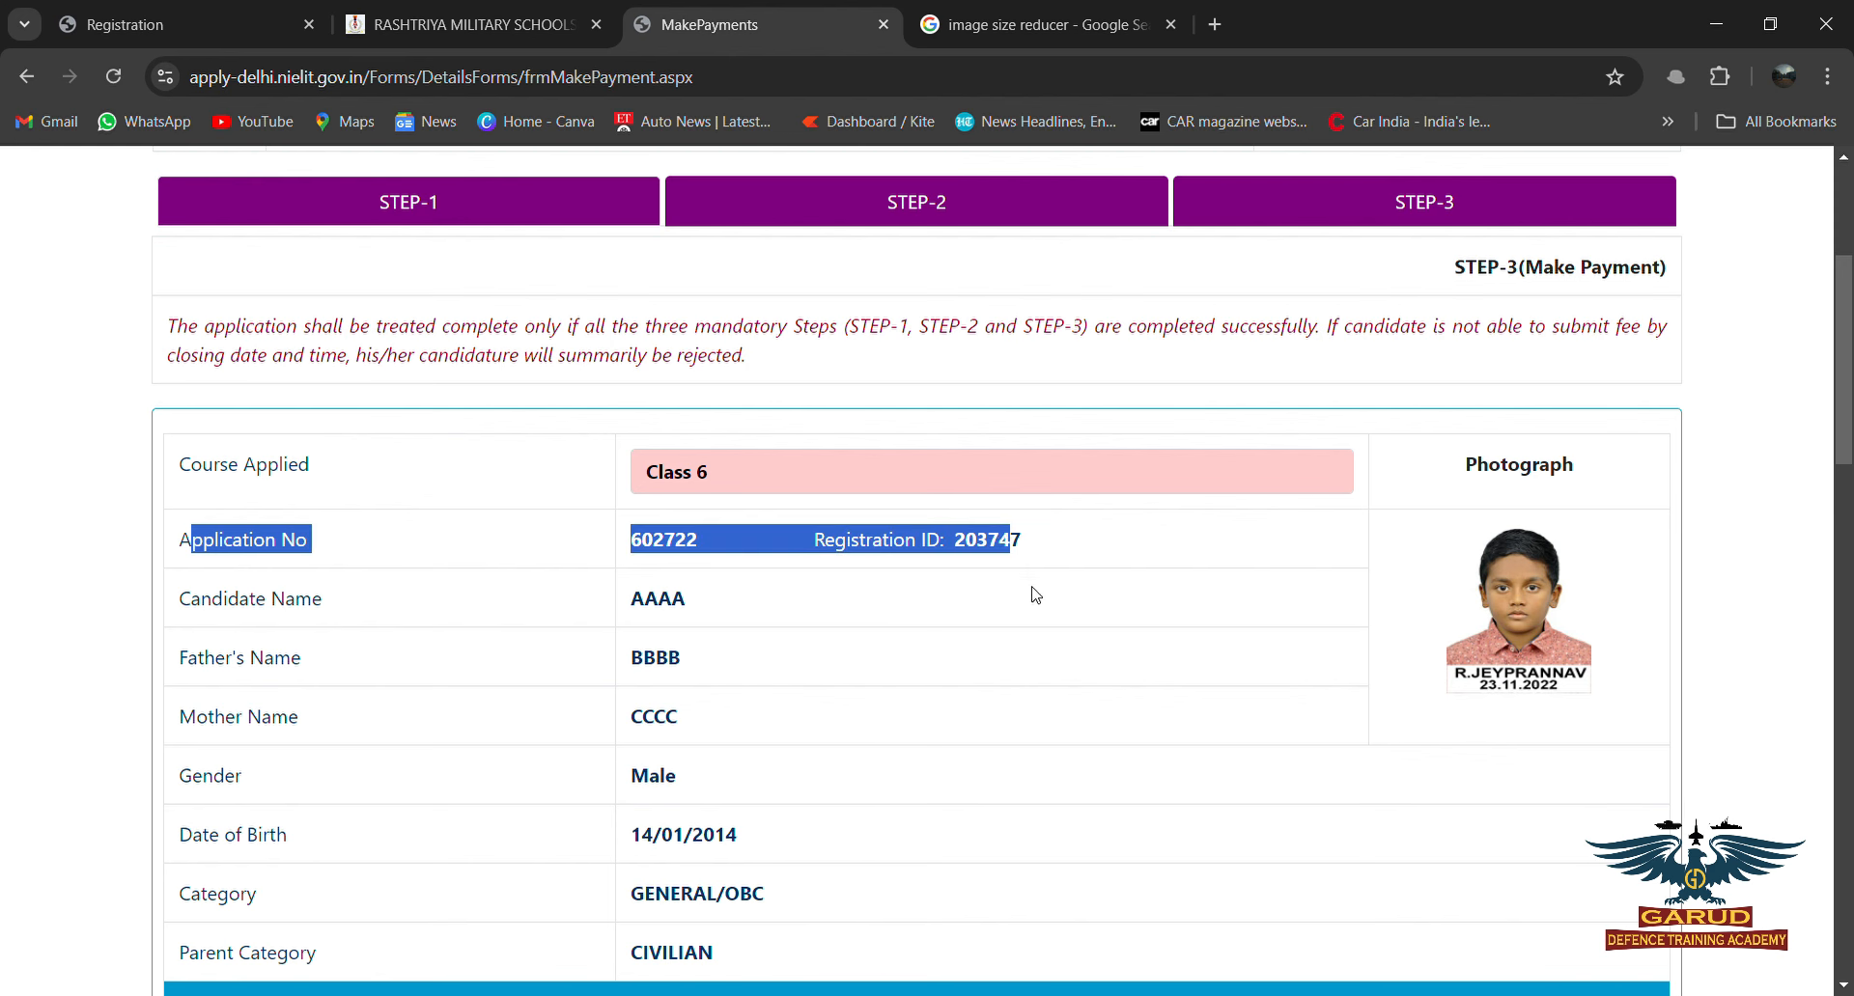
click(1031, 591)
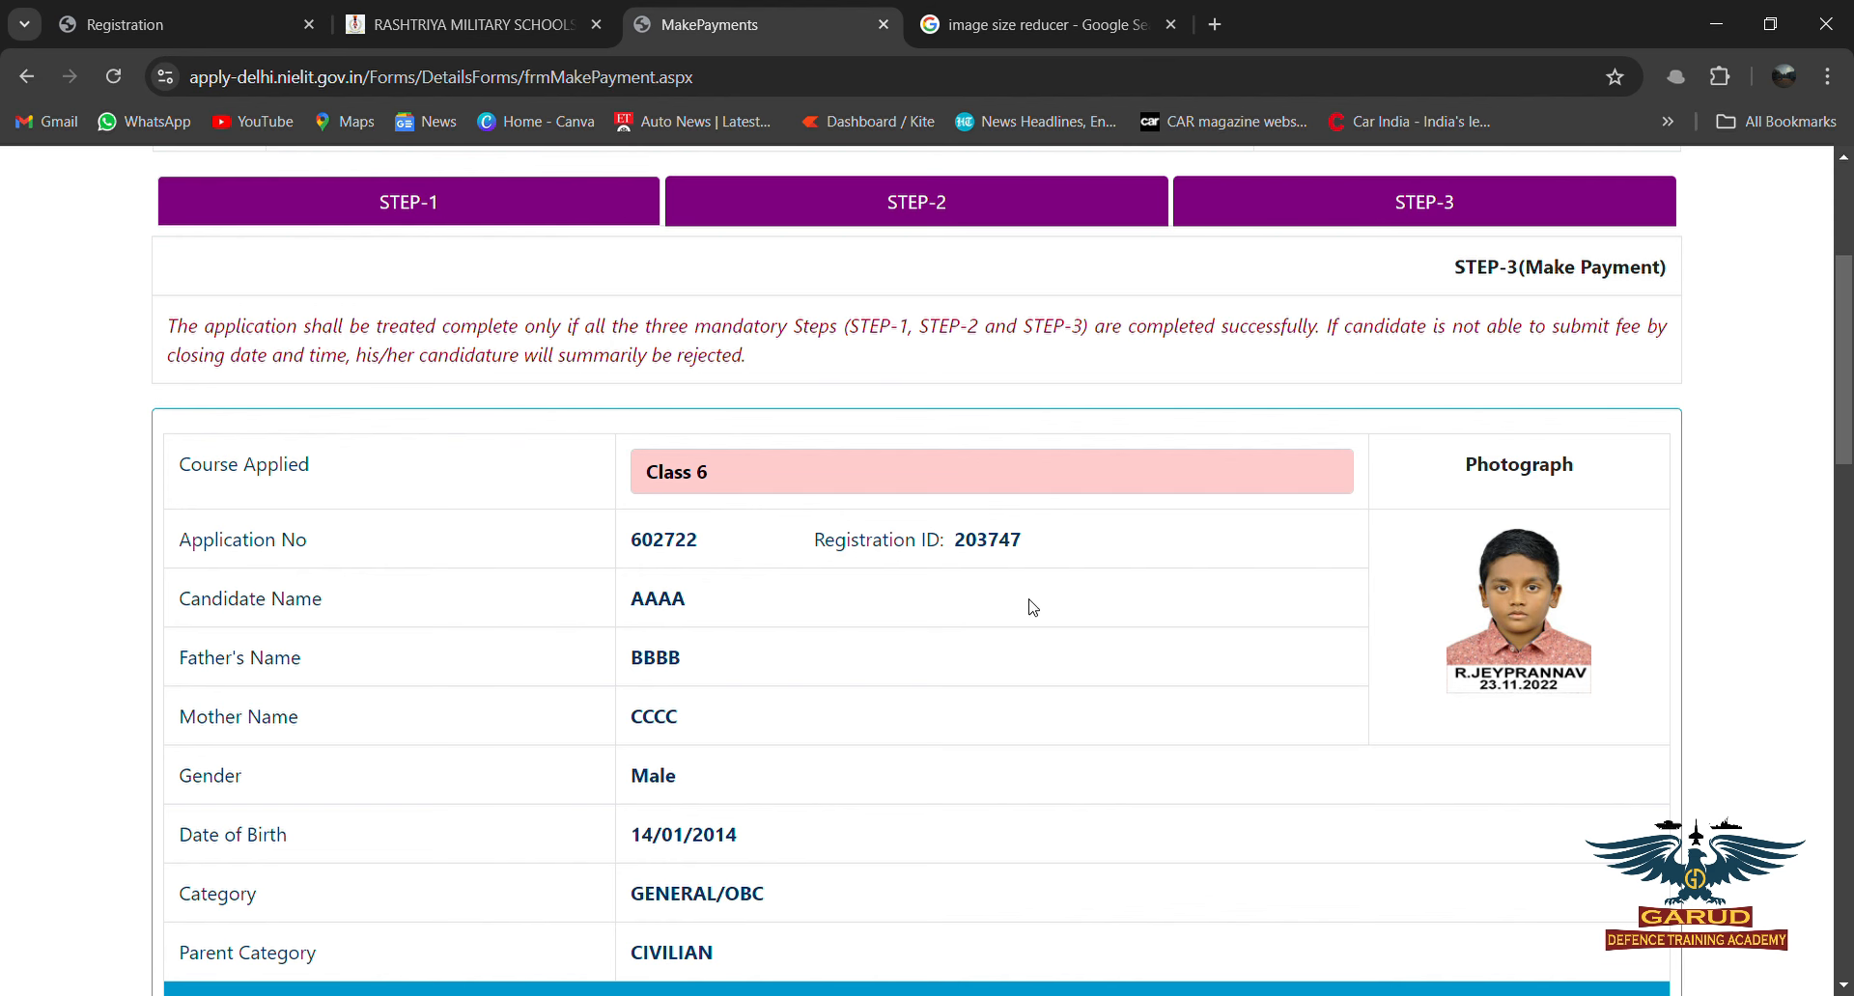
scroll(1035, 606, down, 3)
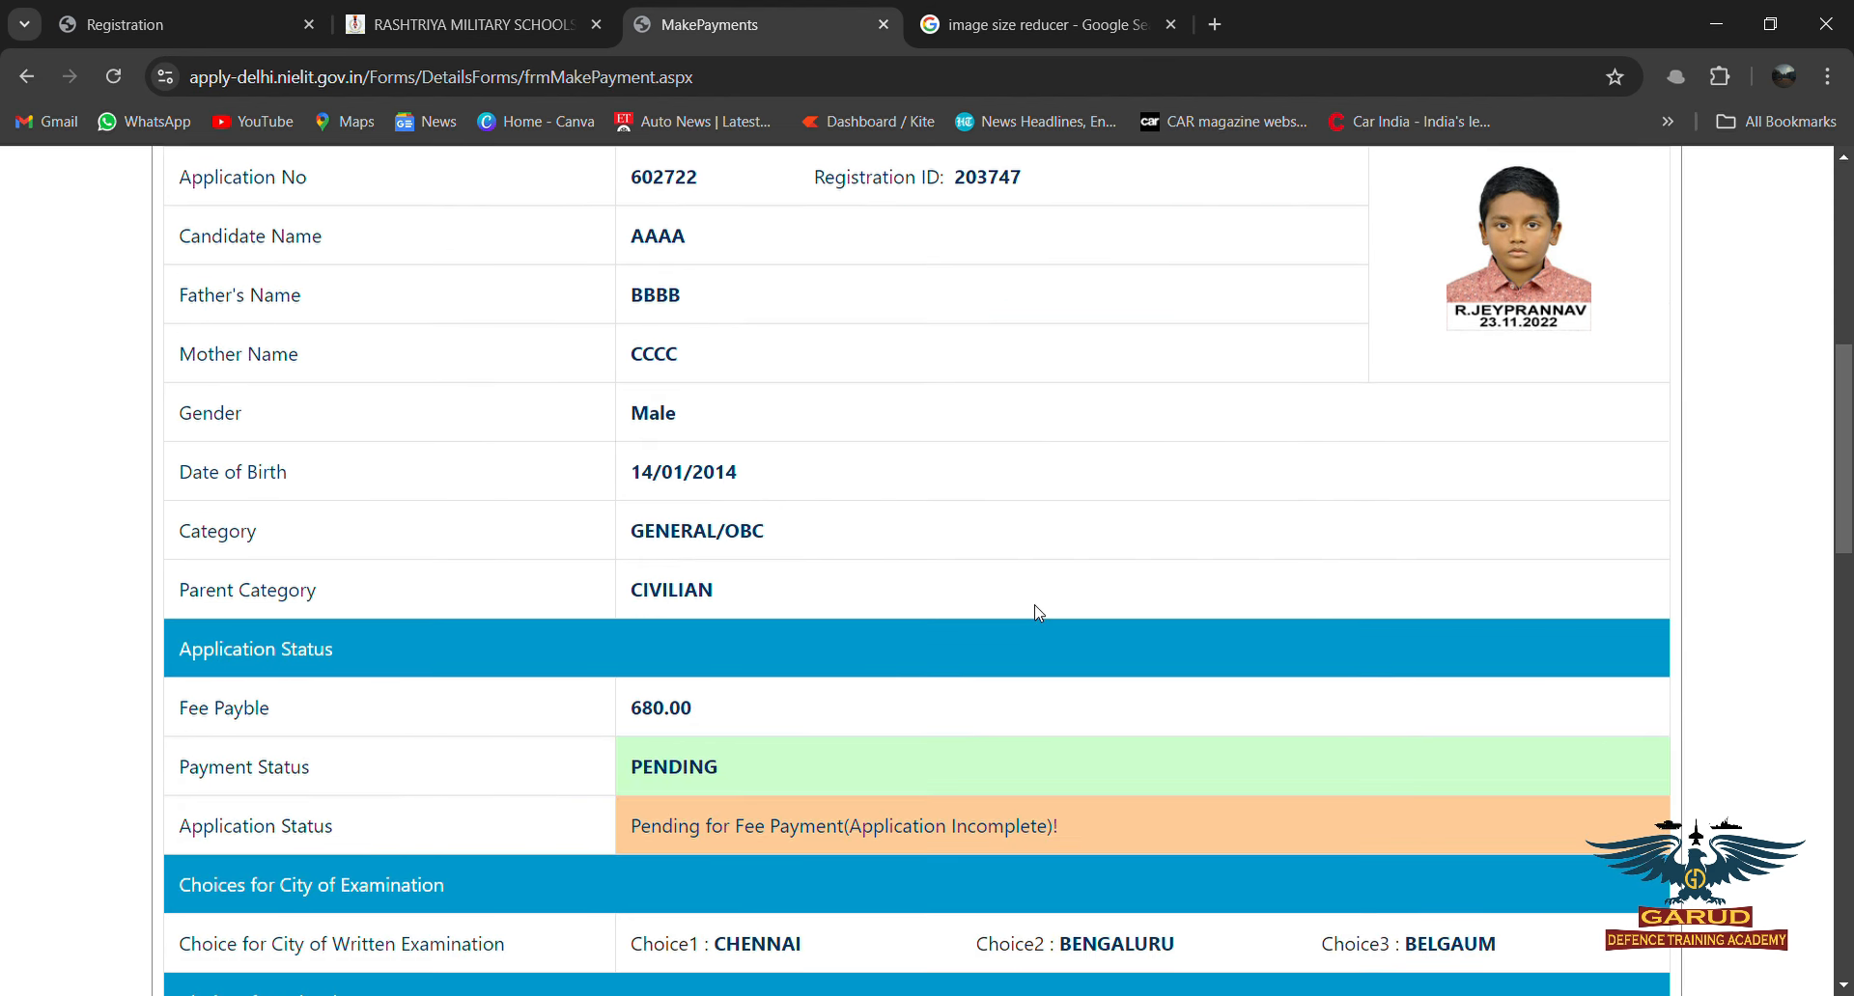
scroll(1036, 622, down, 1)
scroll(795, 700, down, 2)
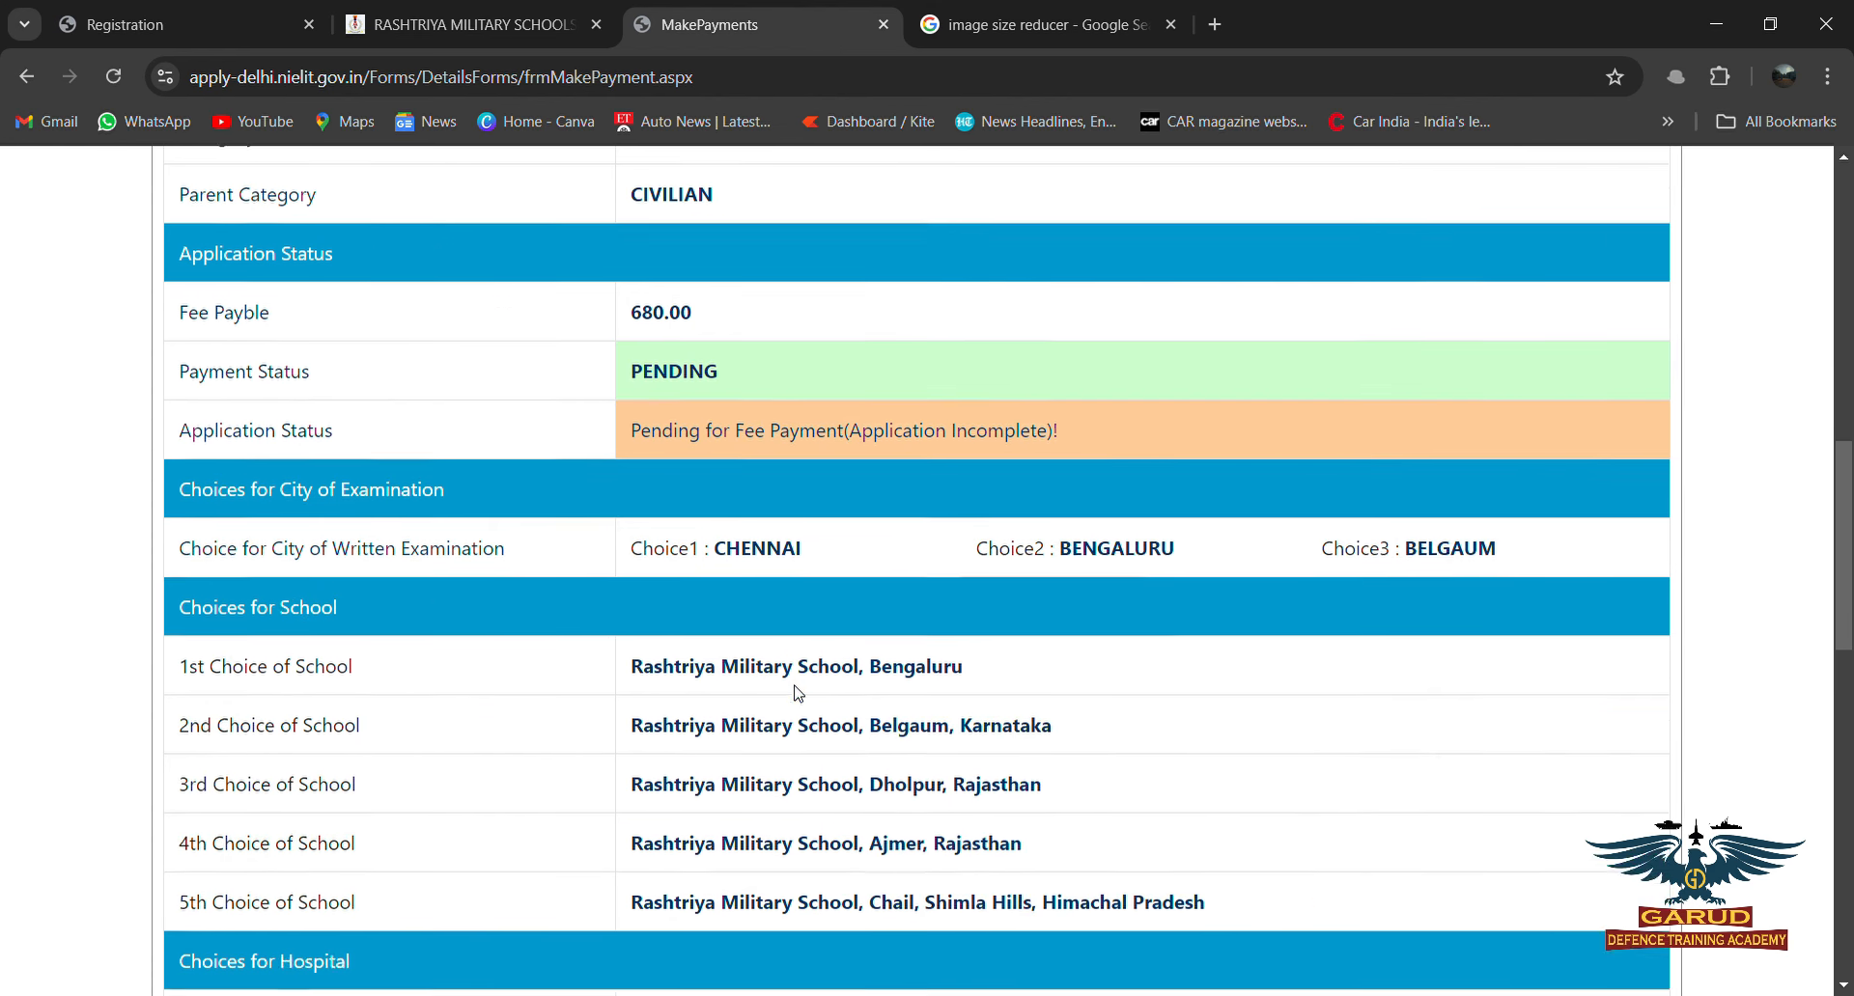
scroll(796, 688, up, 5)
scroll(800, 689, down, 1)
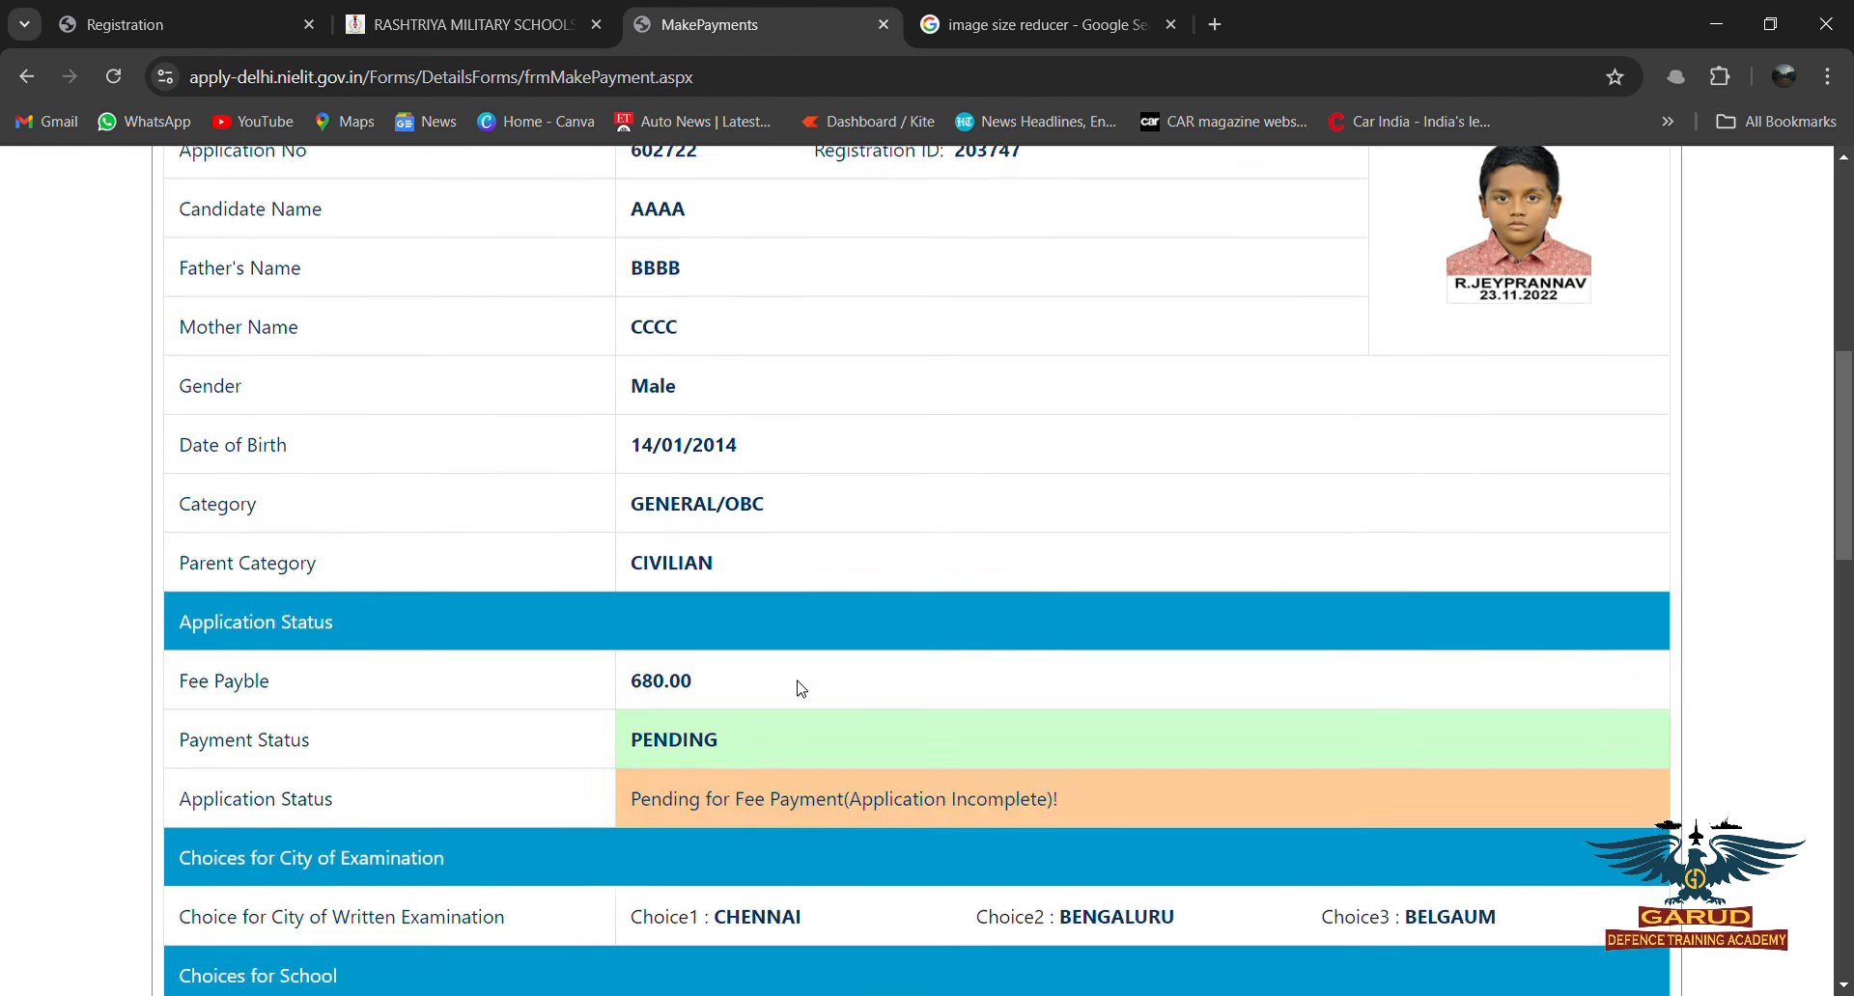
scroll(801, 688, down, 12)
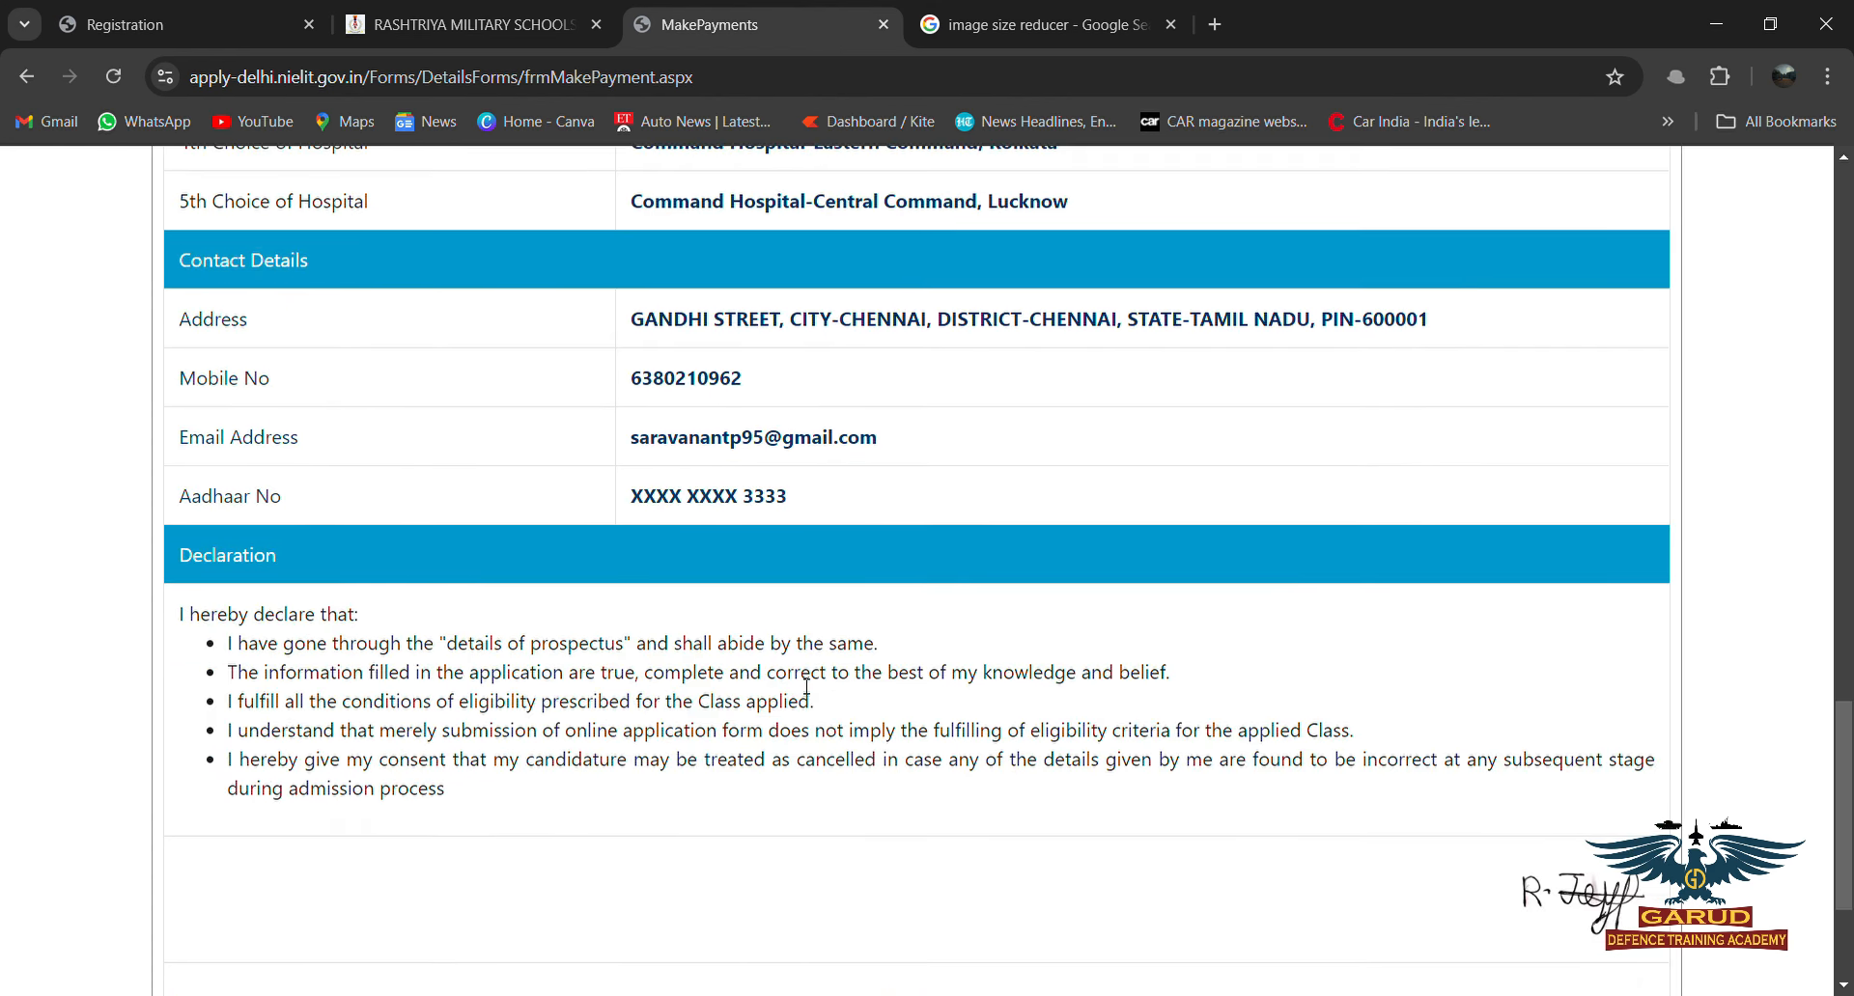
scroll(832, 666, down, 2)
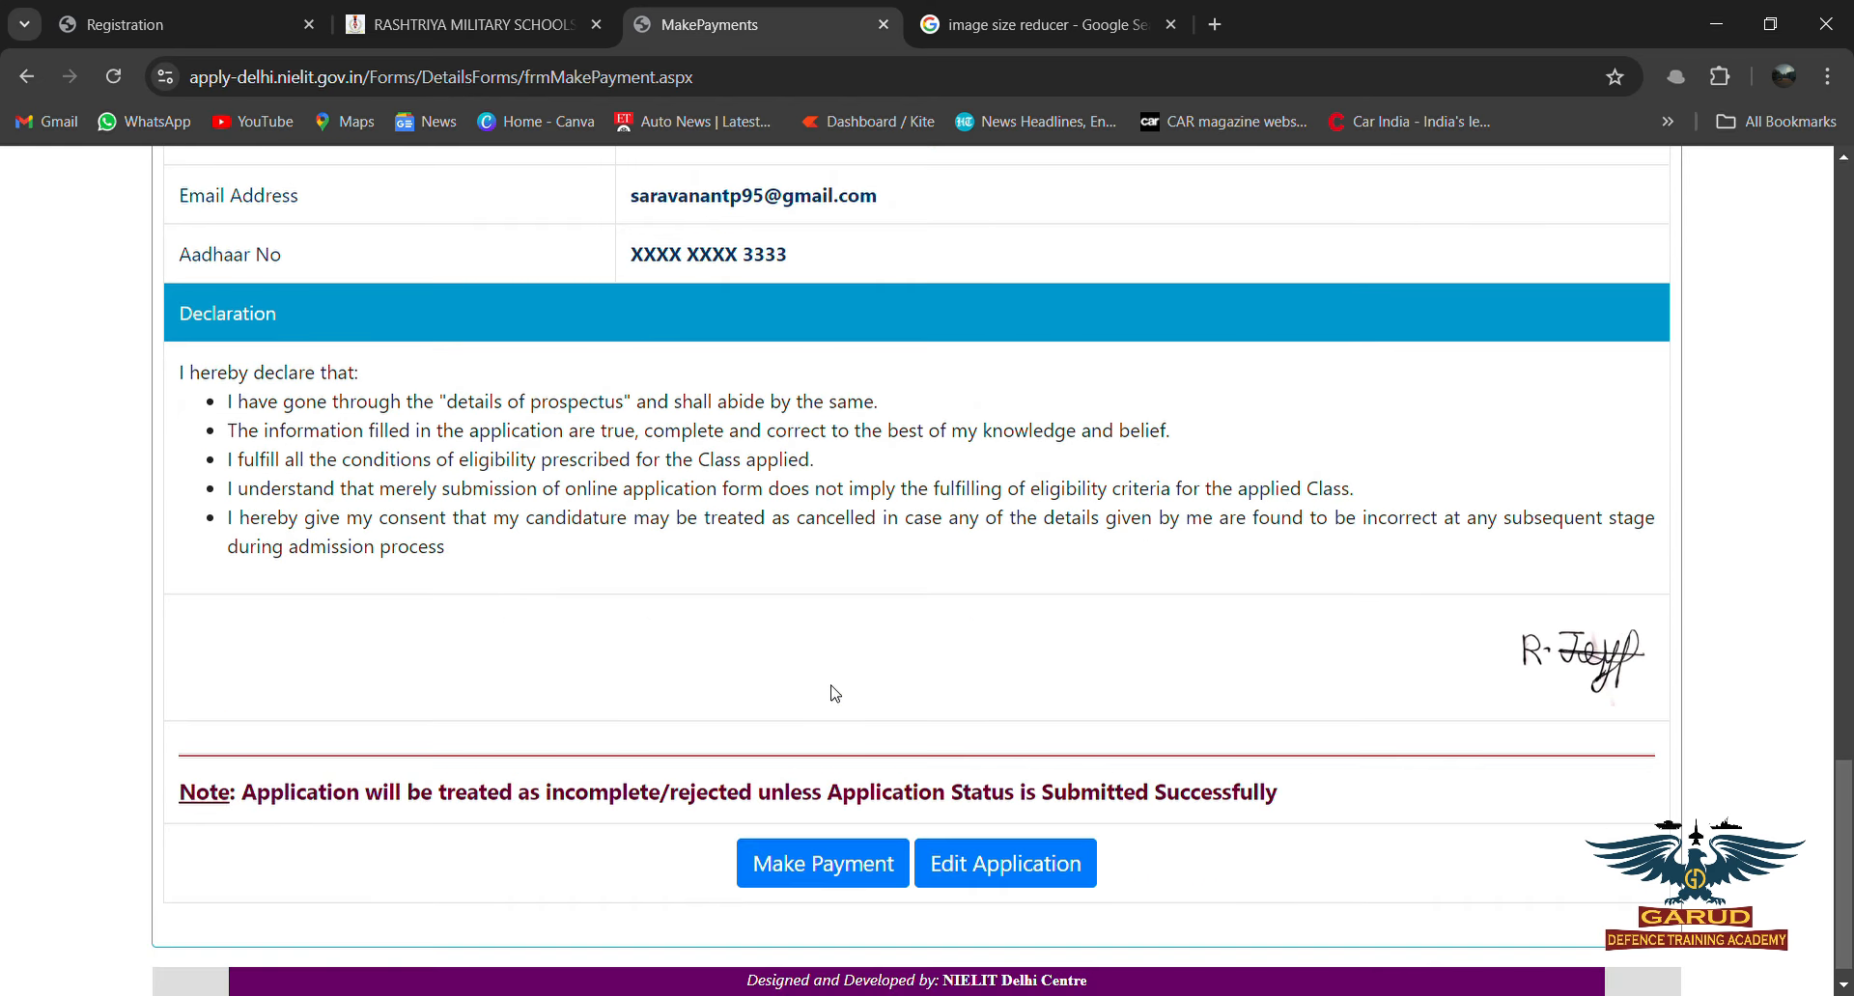
- Start the ₹680 fee payment on BillDesk and highlight the Order Id
click(826, 871)
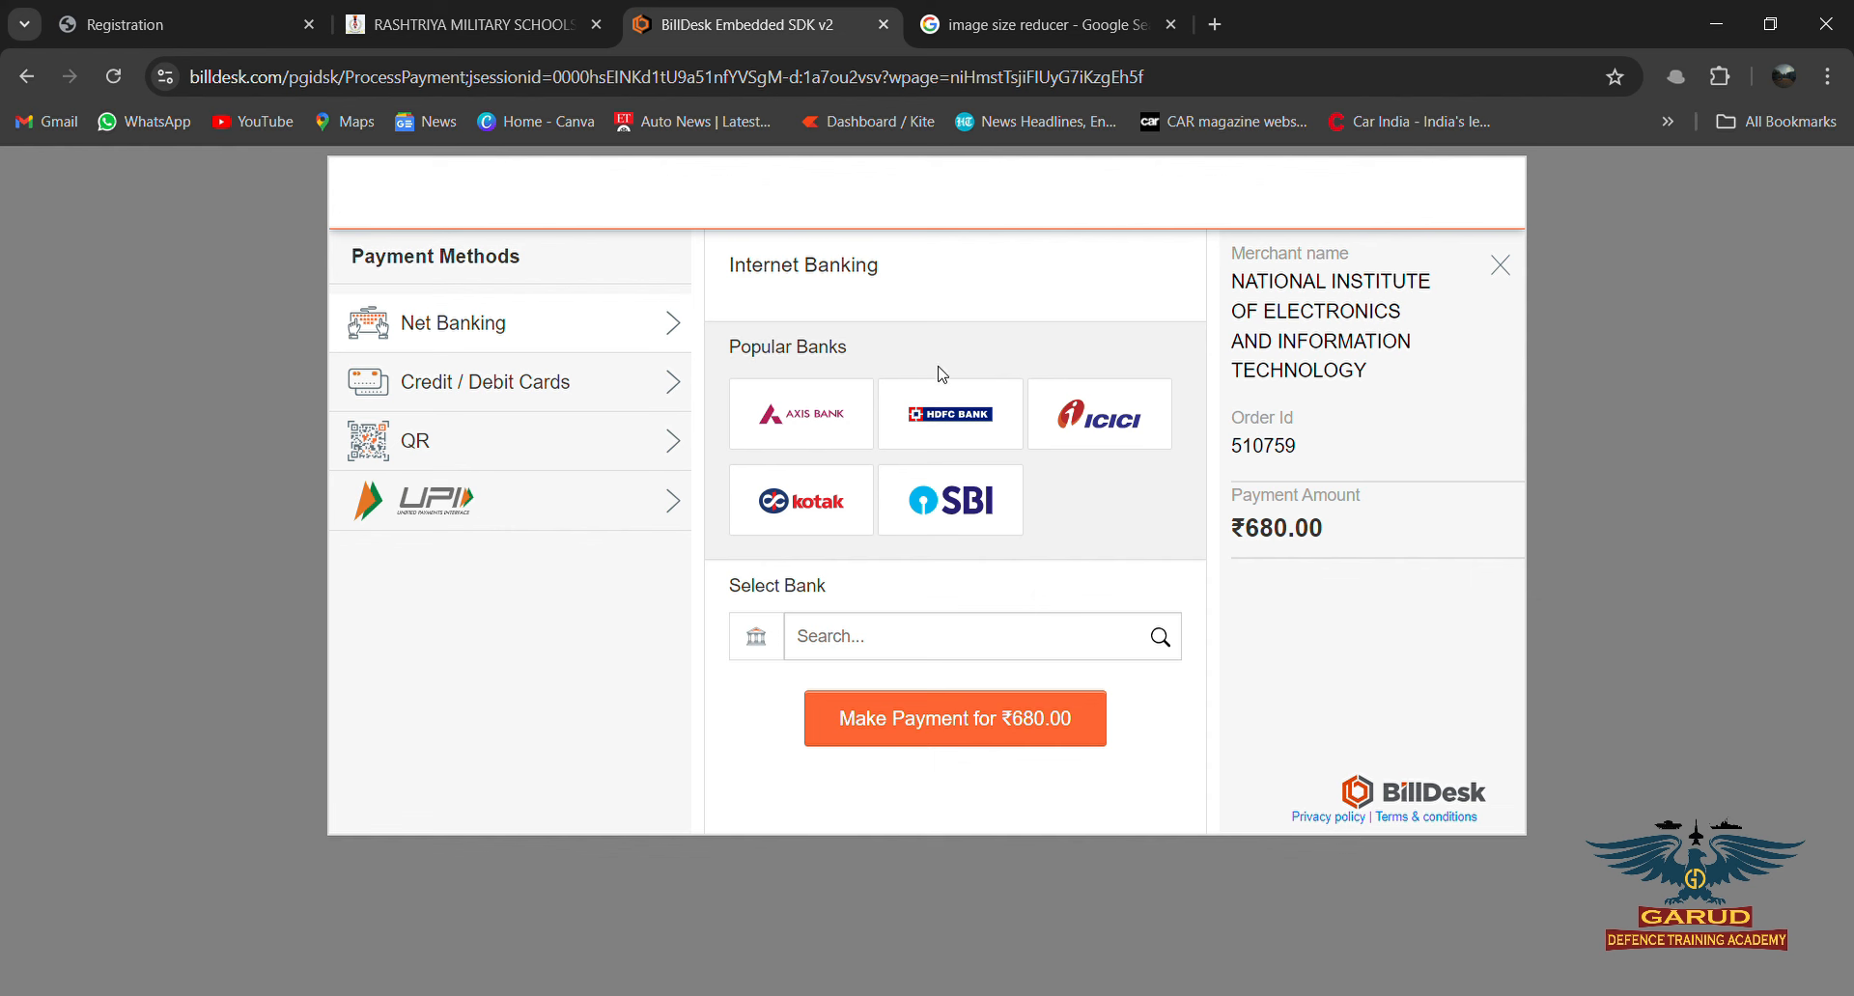
drag(1297, 447, 1234, 422)
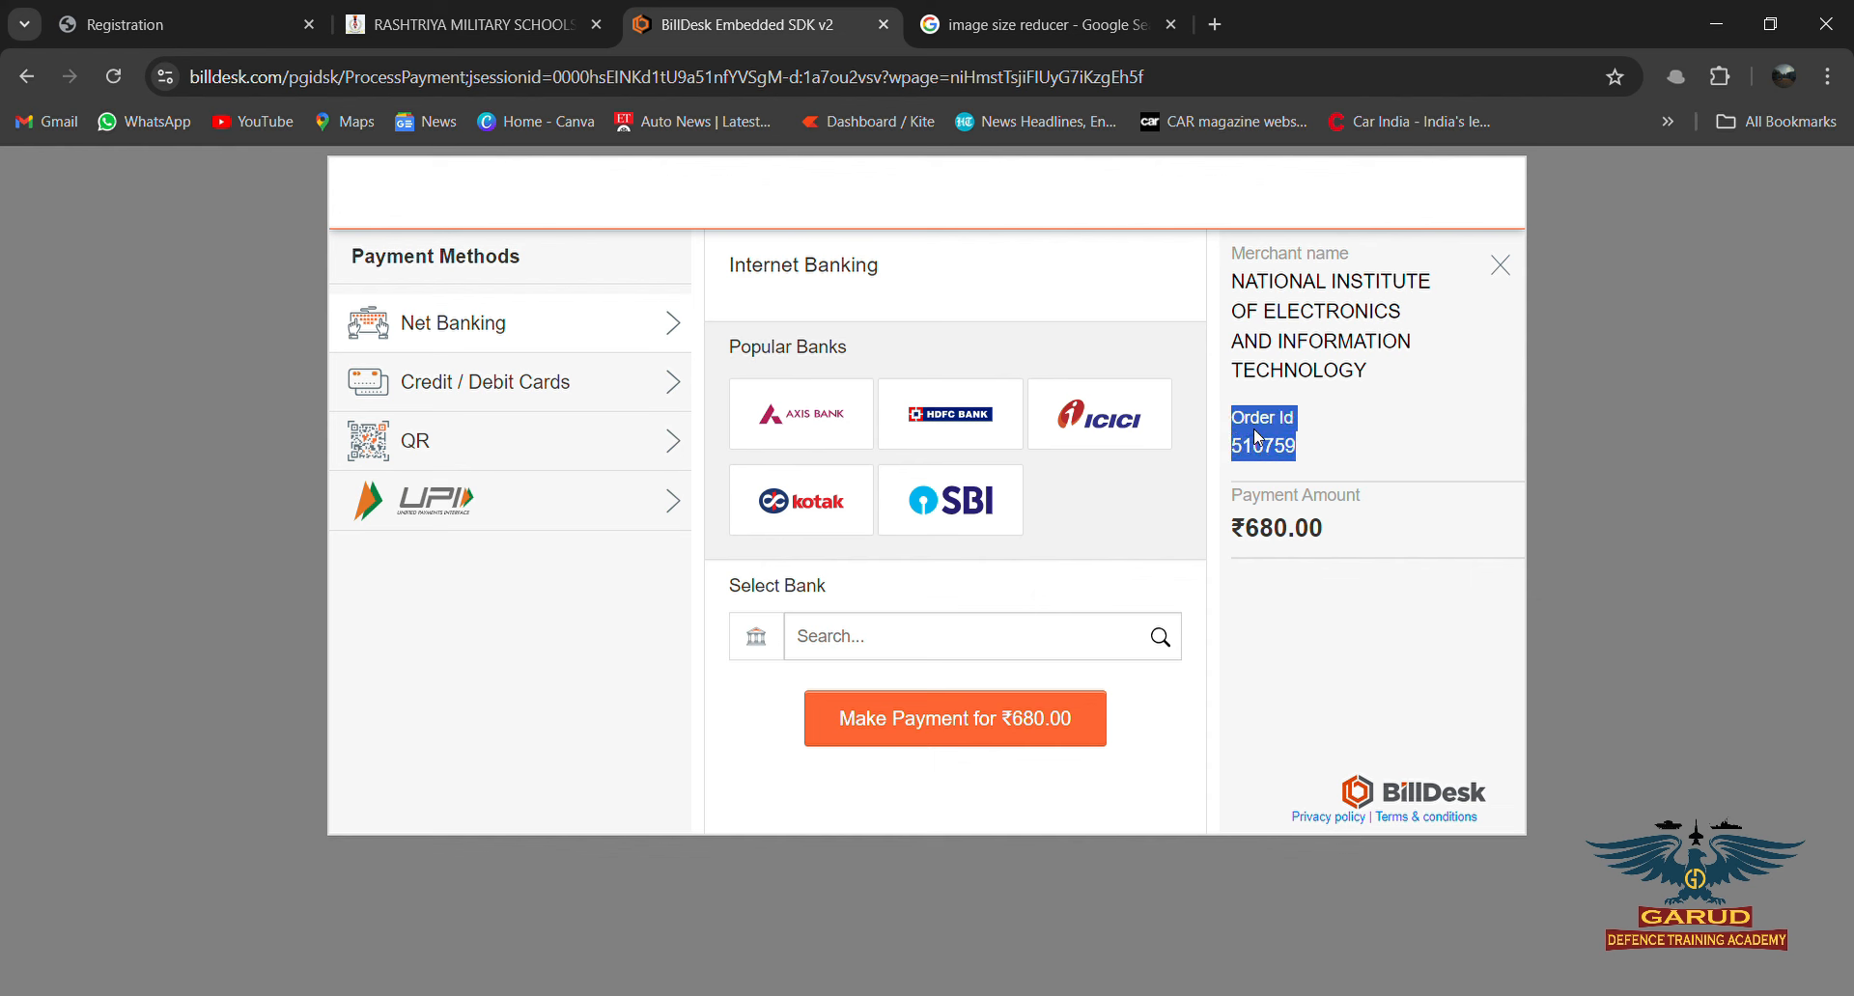